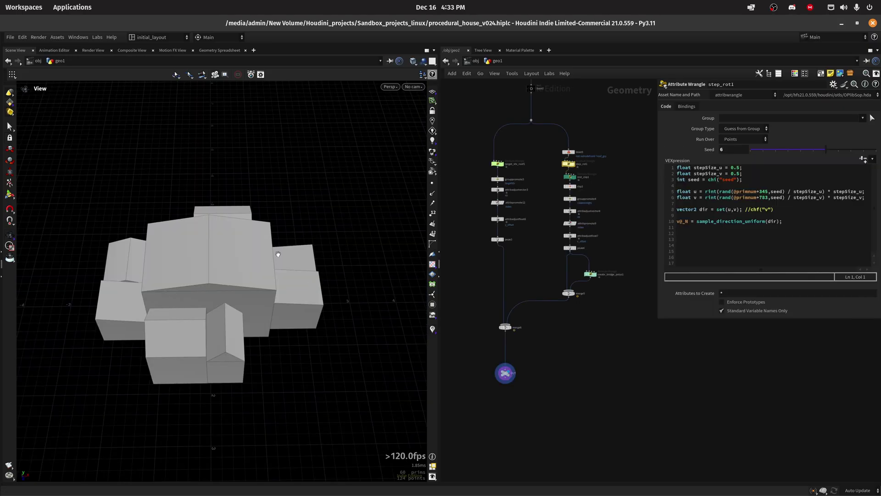
Orbit and reframe the house model to view it from several sides.
drag(267, 271, 218, 286)
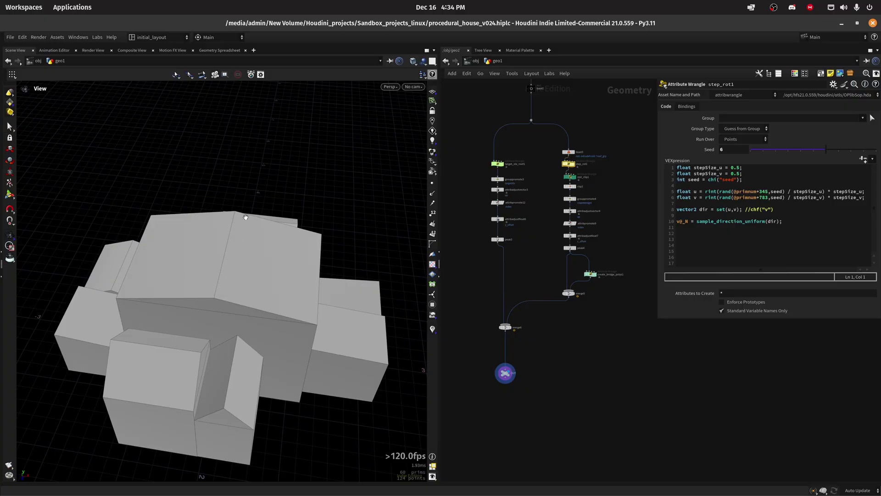
drag(268, 314, 169, 300)
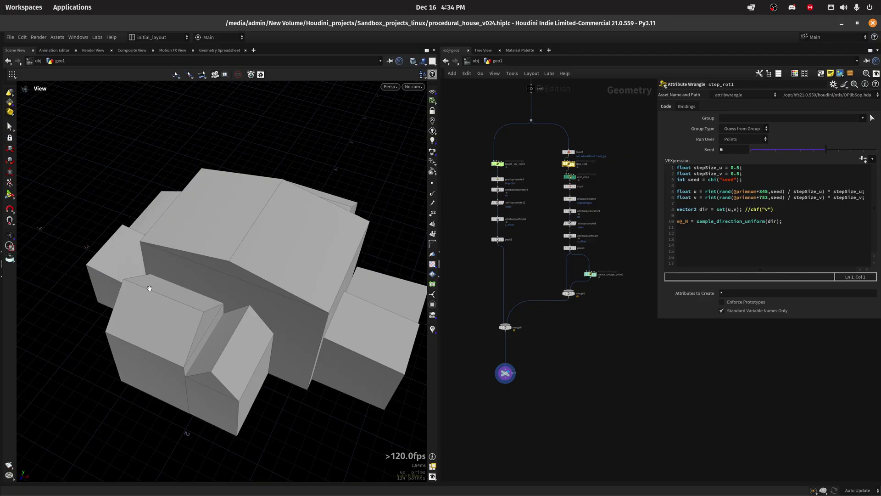
drag(296, 241, 255, 152)
scroll(606, 179, up, 5)
Display clip2's flat clipped pieces, then switch the display to step_rot1's output.
click(550, 195)
click(536, 197)
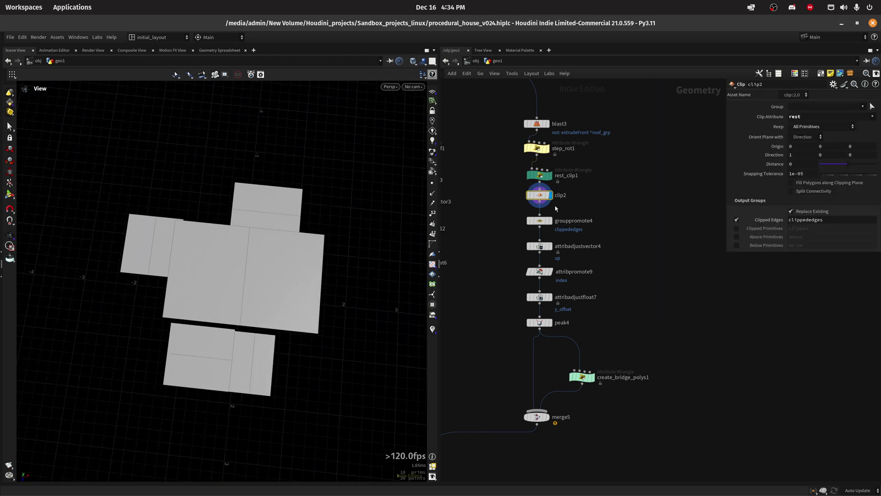
drag(247, 273, 270, 313)
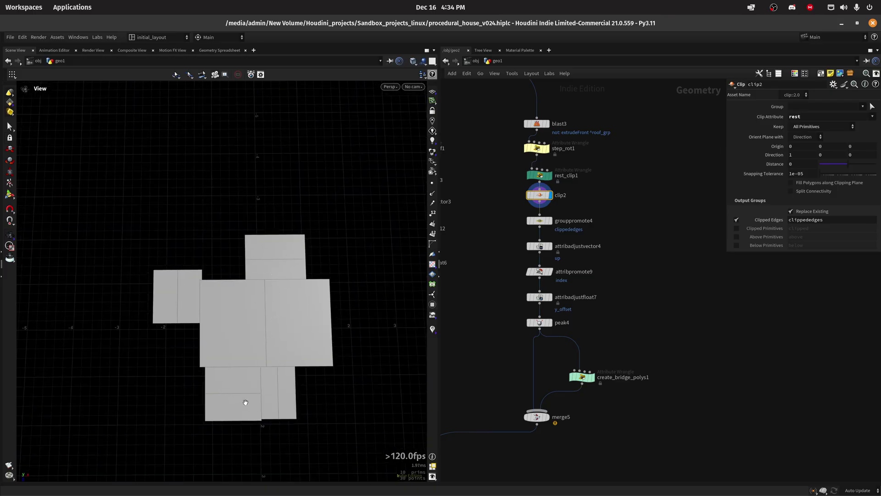
click(548, 147)
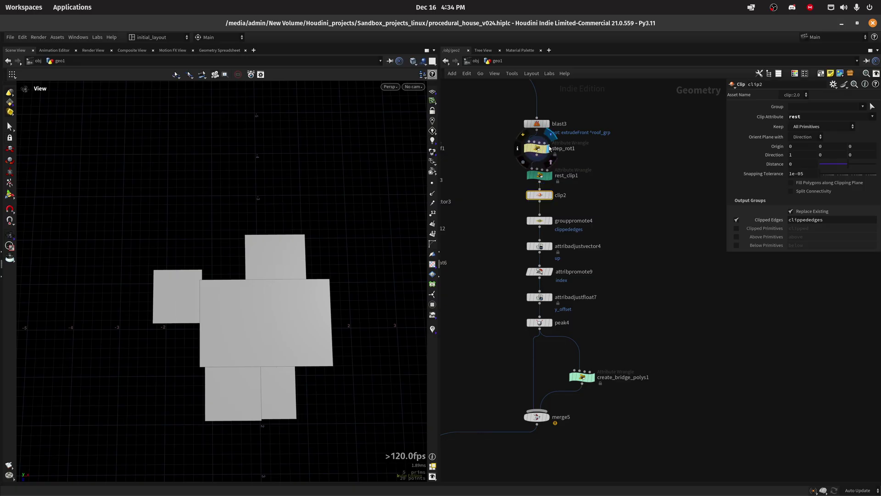
Open step_rot1's info summary and turn on the N attribute display as red normal lines.
middle_click(538, 148)
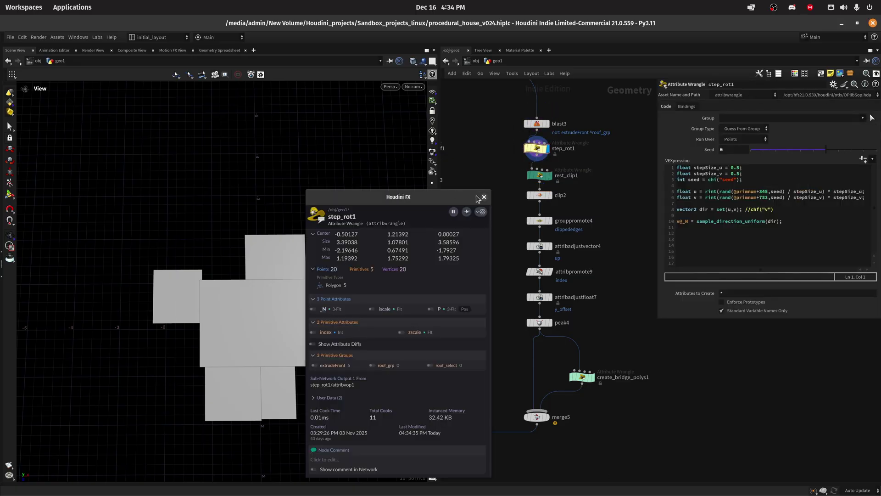
click(314, 309)
scroll(258, 299, down, 2)
scroll(259, 296, down, 2)
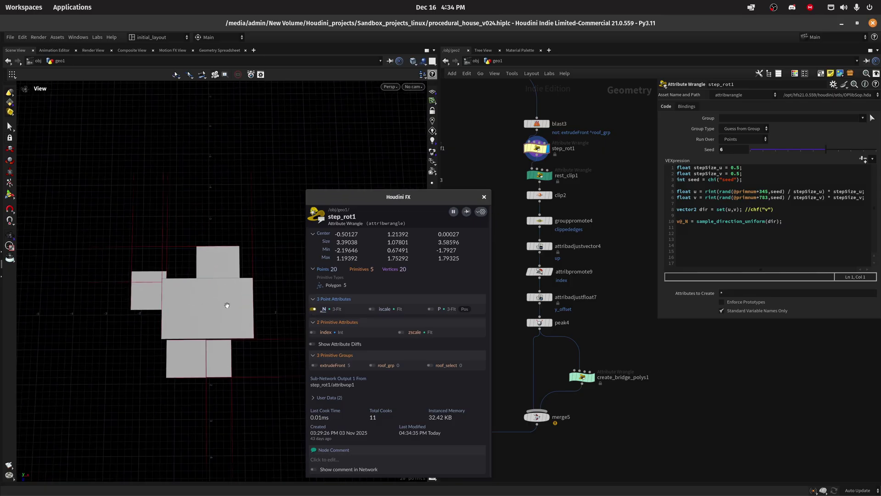
click(484, 197)
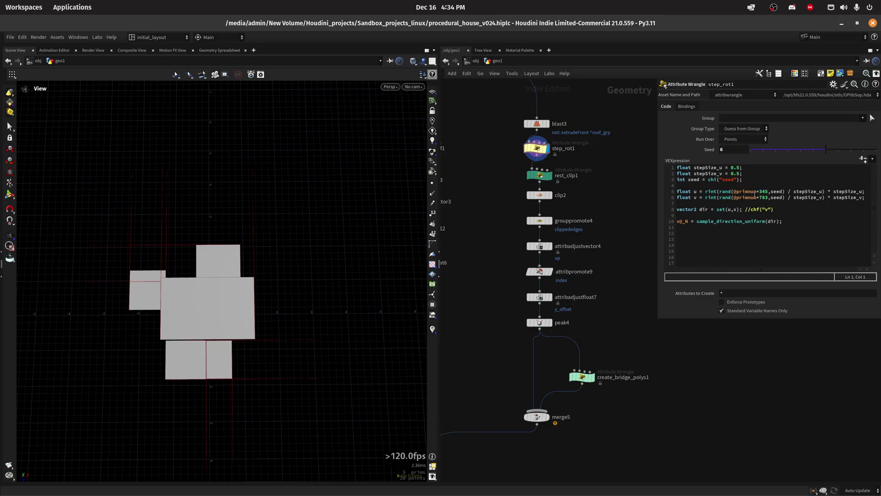
drag(191, 283, 266, 275)
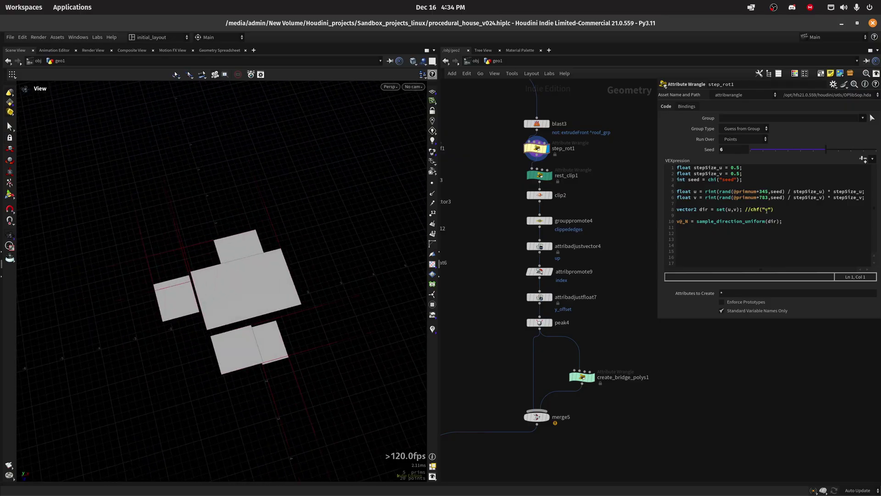
double_click(752, 192)
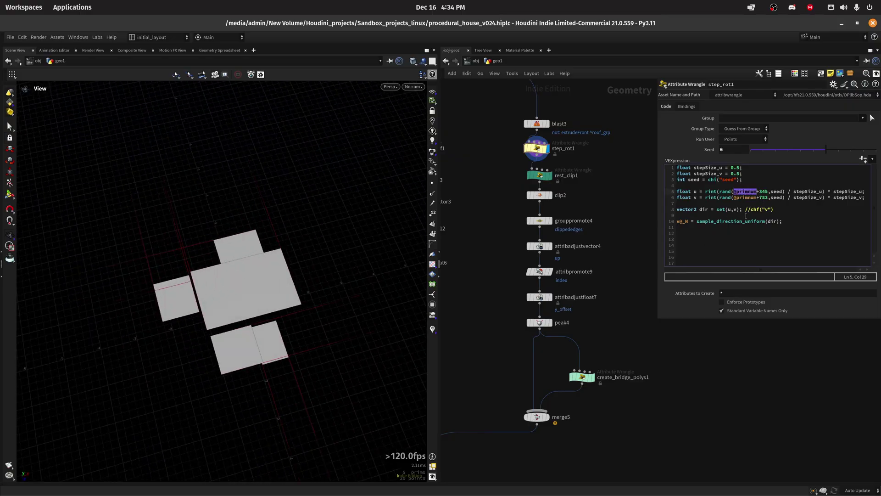
drag(197, 284, 235, 299)
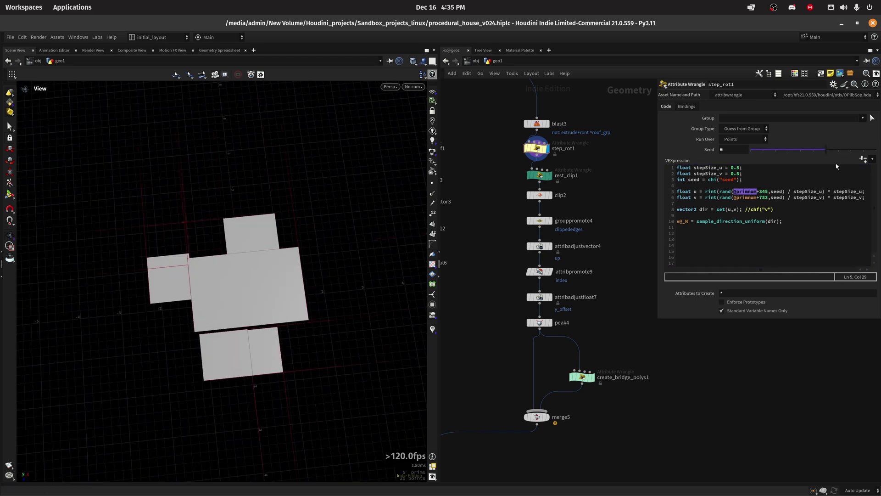
drag(204, 258, 241, 290)
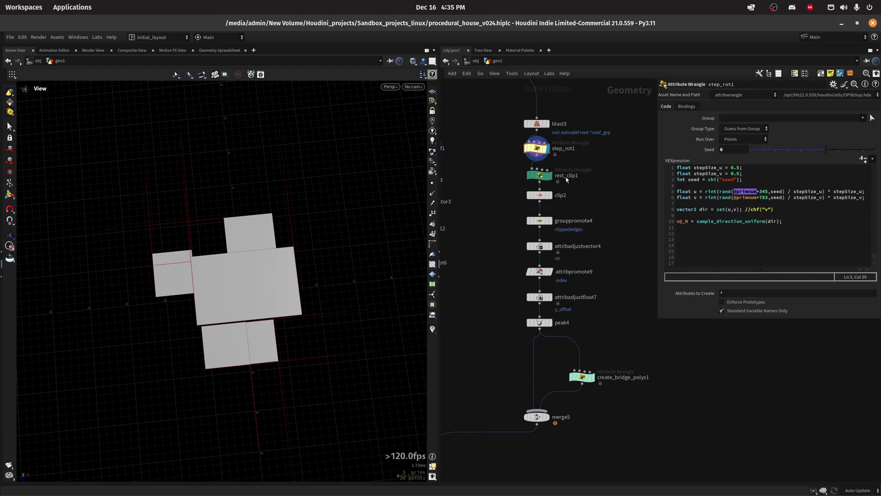
click(544, 174)
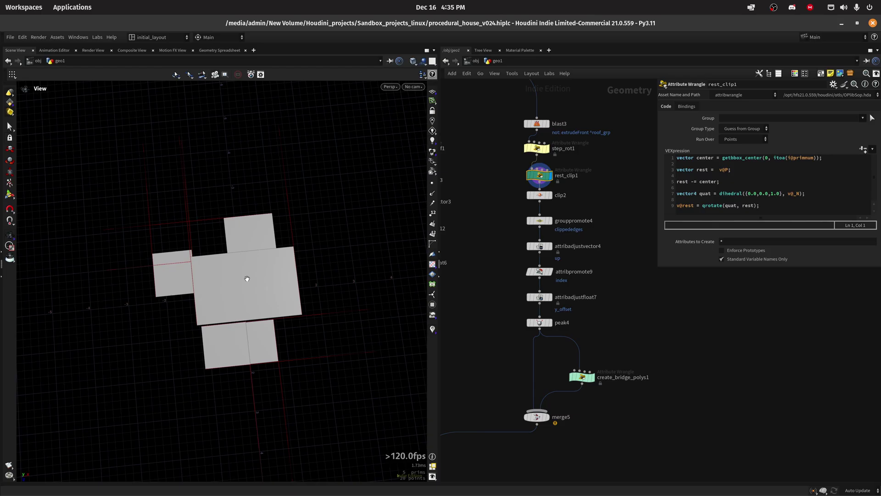
drag(246, 277, 299, 283)
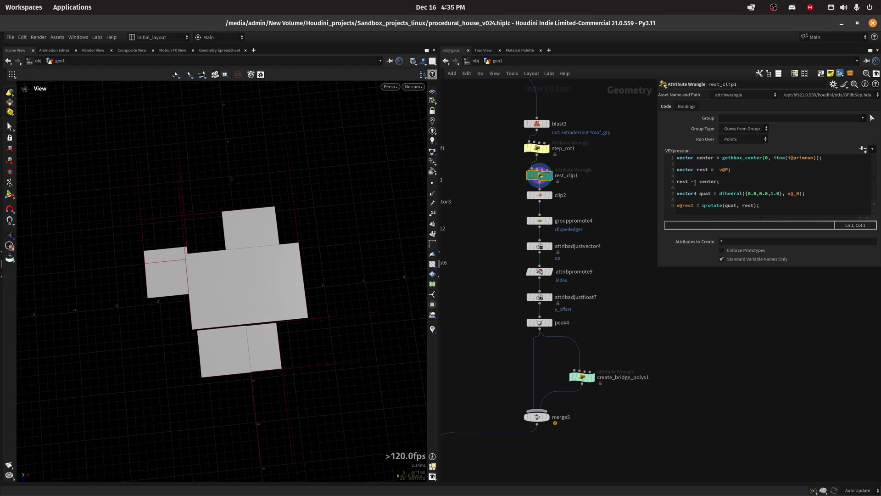
drag(276, 330, 278, 288)
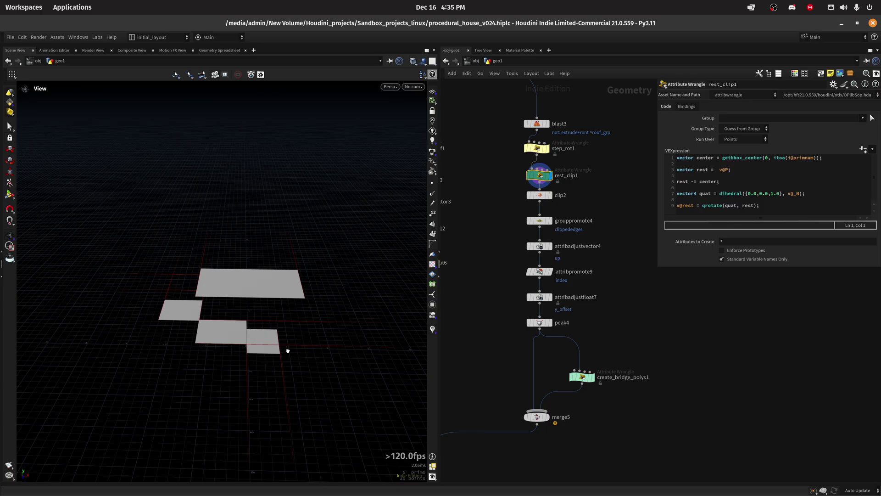
mouse_move(288, 351)
mouse_down()
mouse_move(249, 368)
mouse_move(271, 370)
mouse_move(277, 360)
mouse_up()
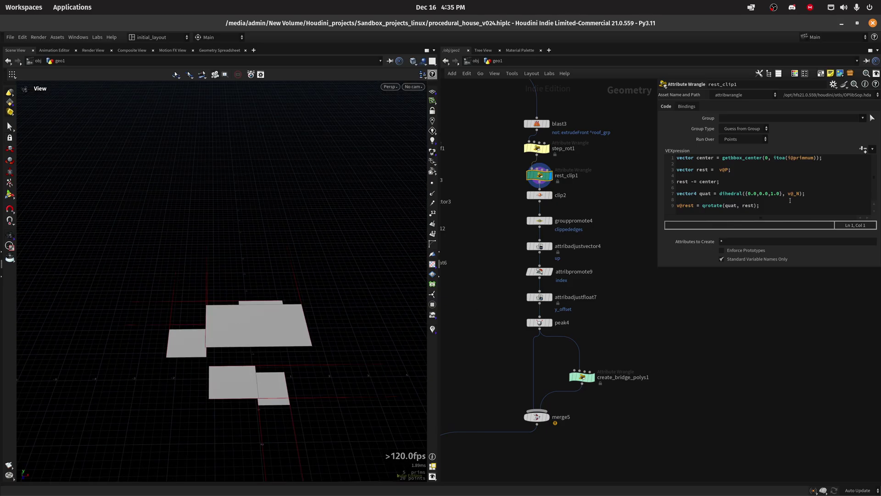
drag(796, 195, 786, 195)
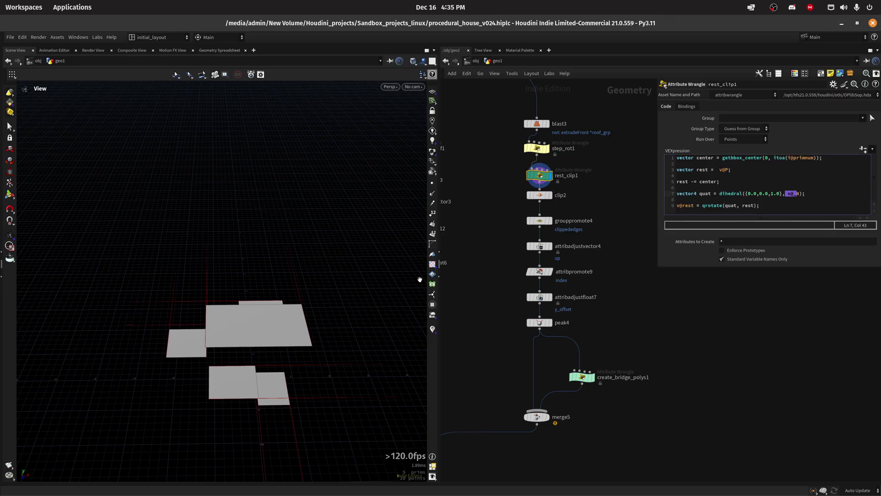
drag(702, 206, 755, 209)
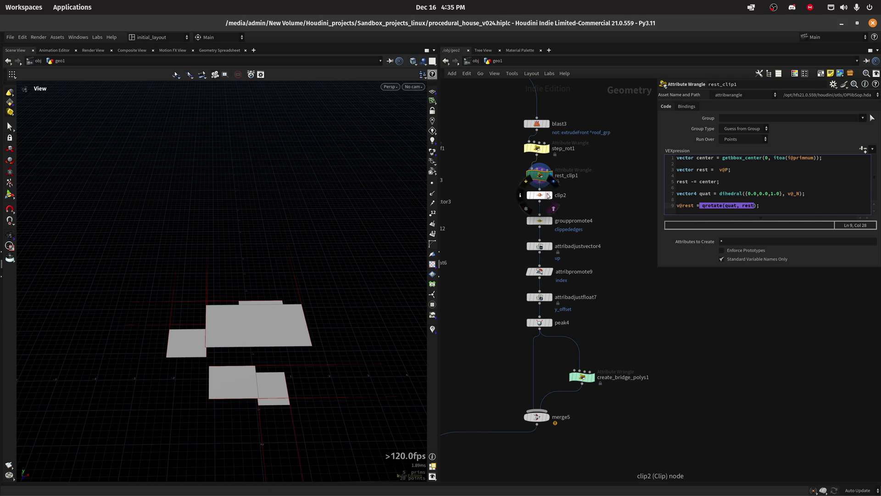
click(780, 215)
key(Return)
key(Return)
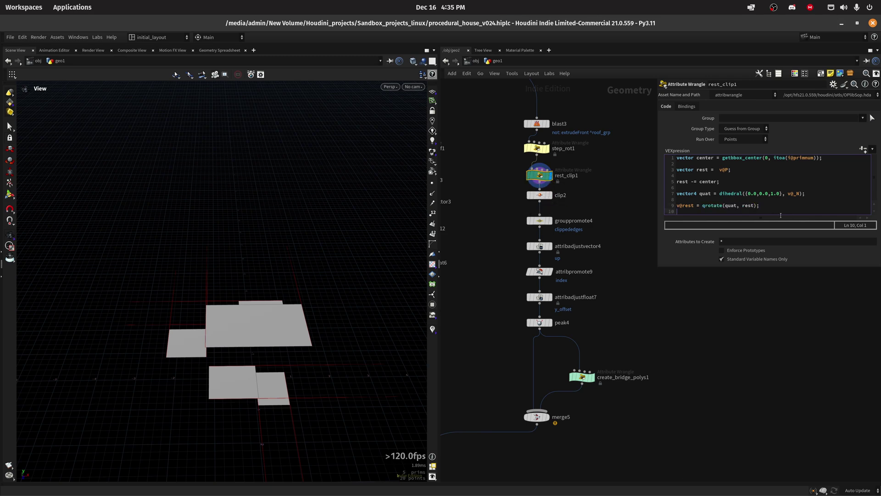
text(v@P)
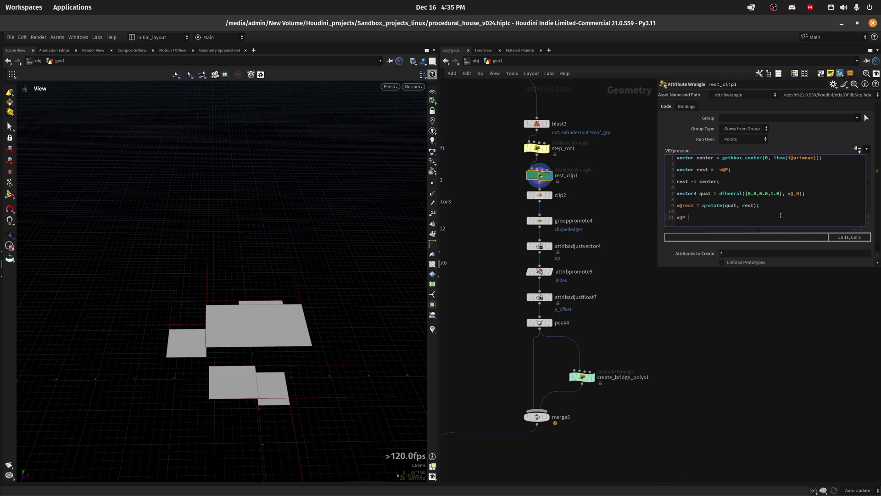
key(BackSpace)
key(BackSpace)
text(v@rest;)
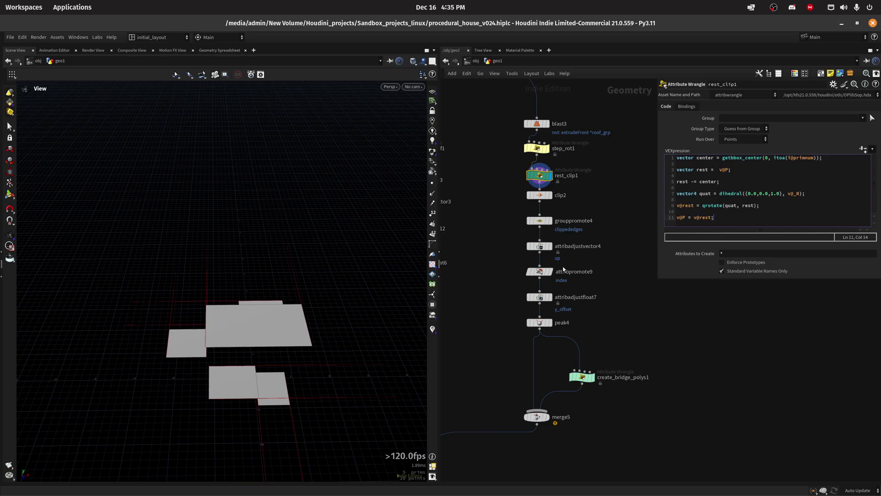
scroll(253, 342, up, 2)
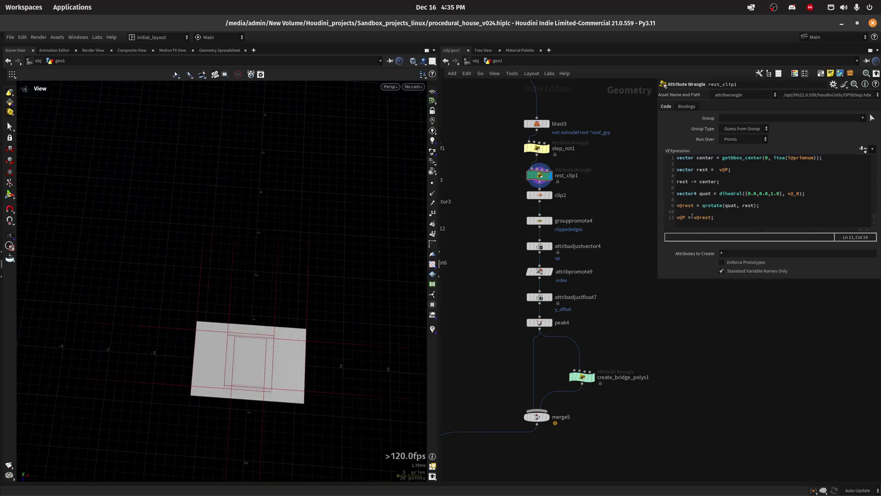
drag(679, 210, 714, 217)
key(BackSpace)
key(BackSpace)
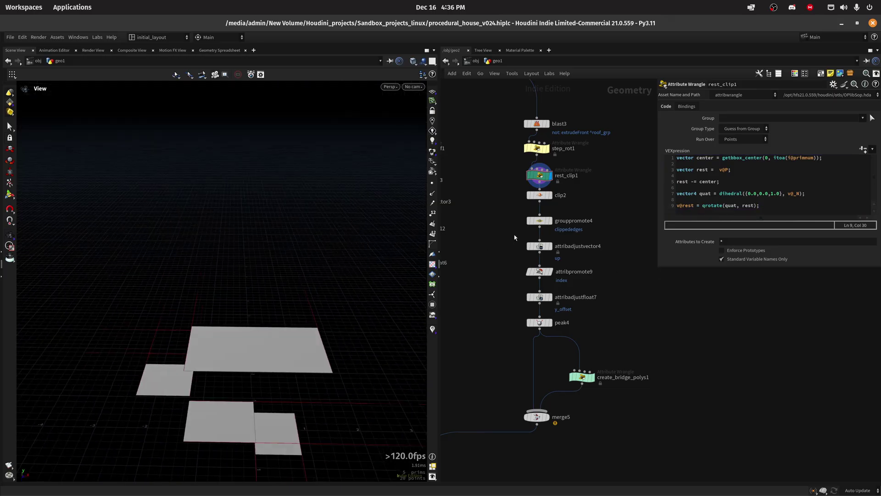
Display clip2, check its info summary, and change step_rot1's Seed to 3.
click(548, 197)
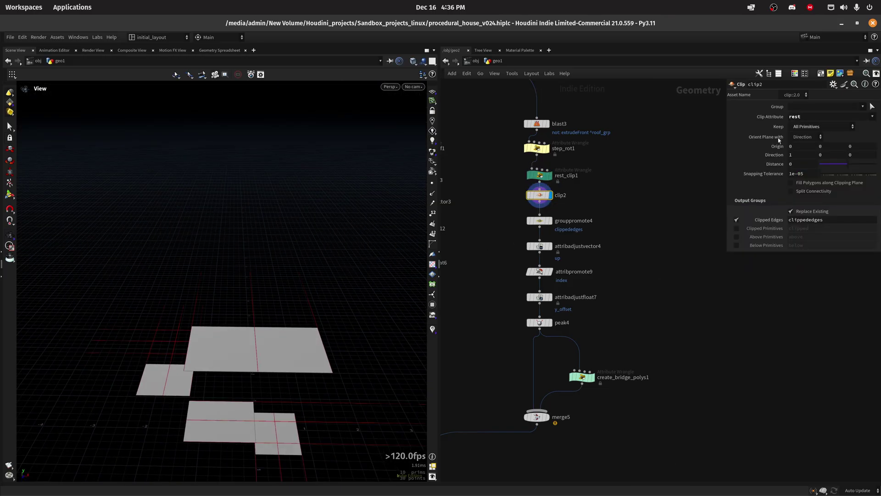
click(523, 196)
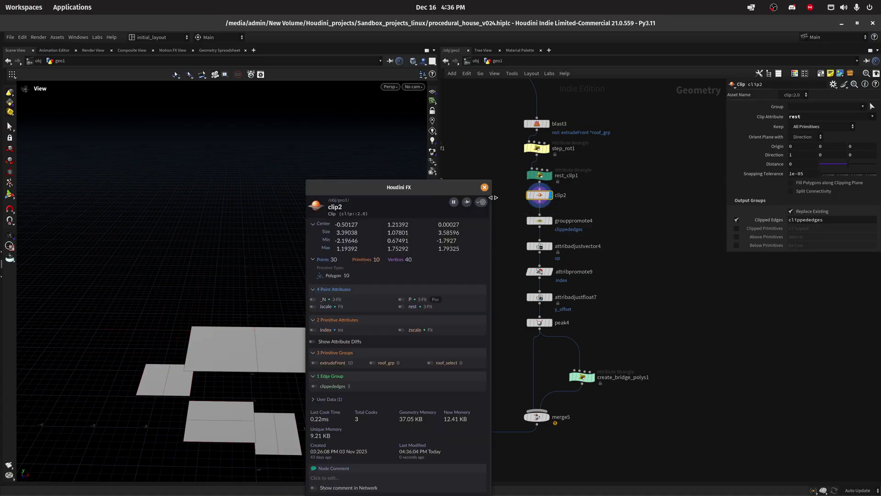
click(484, 187)
alt+drag(275, 321, 413, 286)
scroll(271, 321, up, 3)
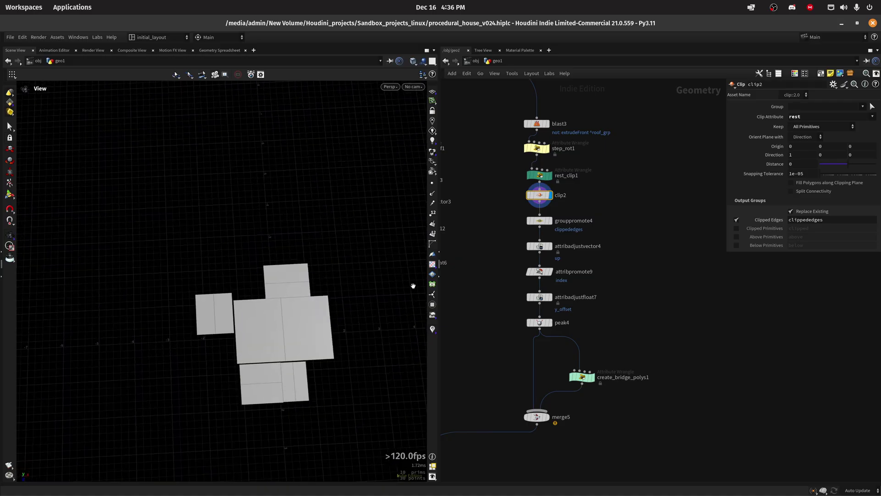
click(537, 147)
drag(775, 149, 824, 152)
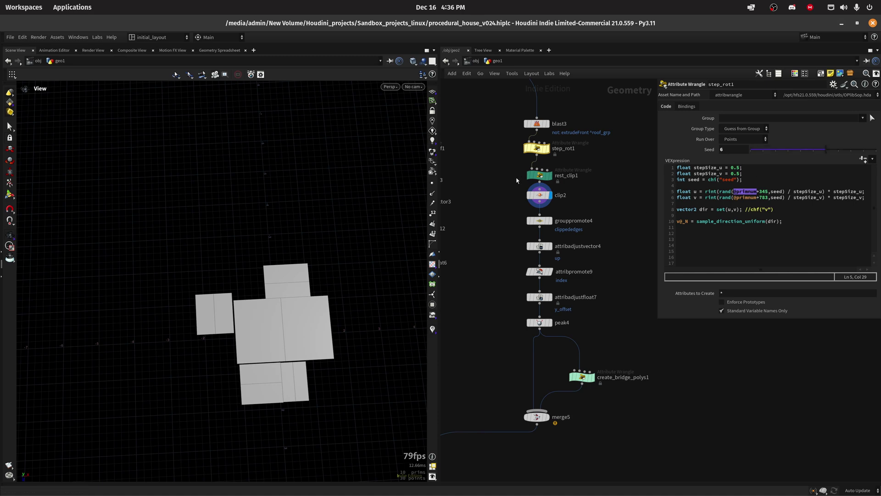
Switch clip2's Clip Attribute to P and inspect the clipped result.
click(539, 194)
click(872, 116)
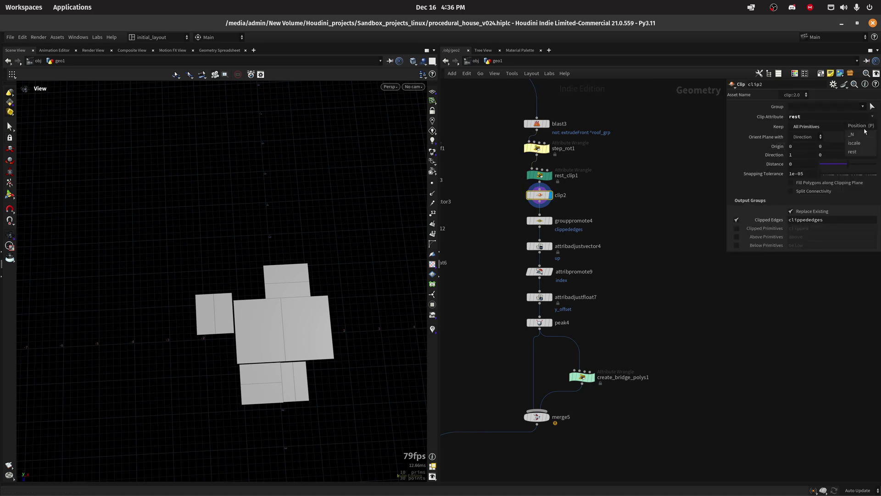
click(858, 131)
drag(386, 326, 295, 291)
drag(282, 361, 306, 323)
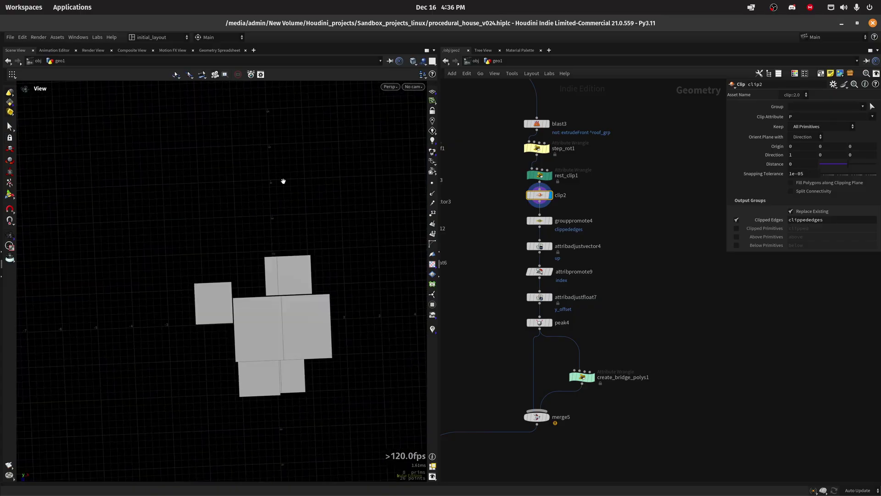
Set clip2's Clip Attribute back to rest and inspect the clipped pieces.
click(872, 116)
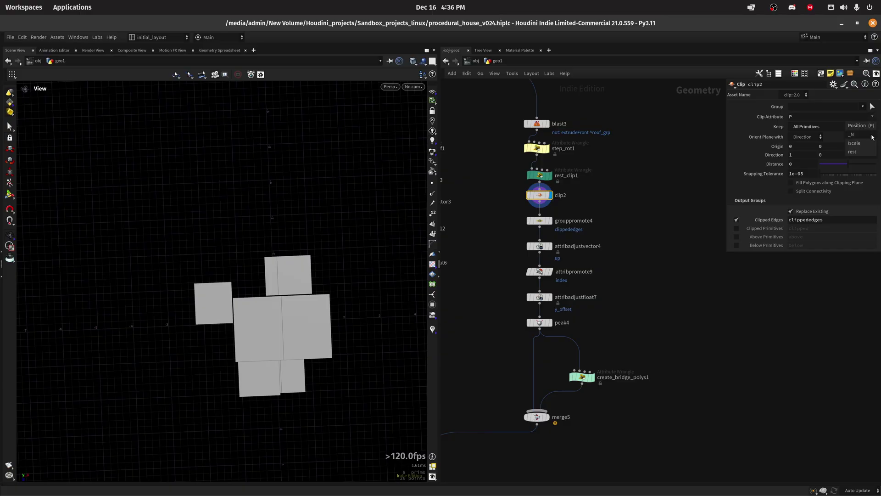
click(858, 143)
scroll(296, 307, up, 1)
mouse_move(296, 306)
mouse_down()
mouse_move(281, 250)
mouse_move(315, 281)
mouse_move(291, 318)
mouse_move(309, 289)
mouse_move(293, 305)
mouse_move(295, 280)
mouse_move(289, 312)
mouse_up()
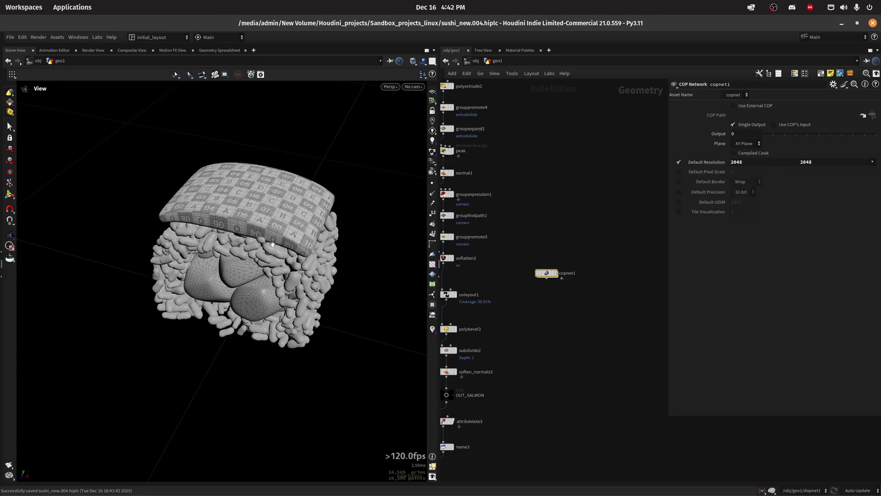
drag(272, 243, 293, 258)
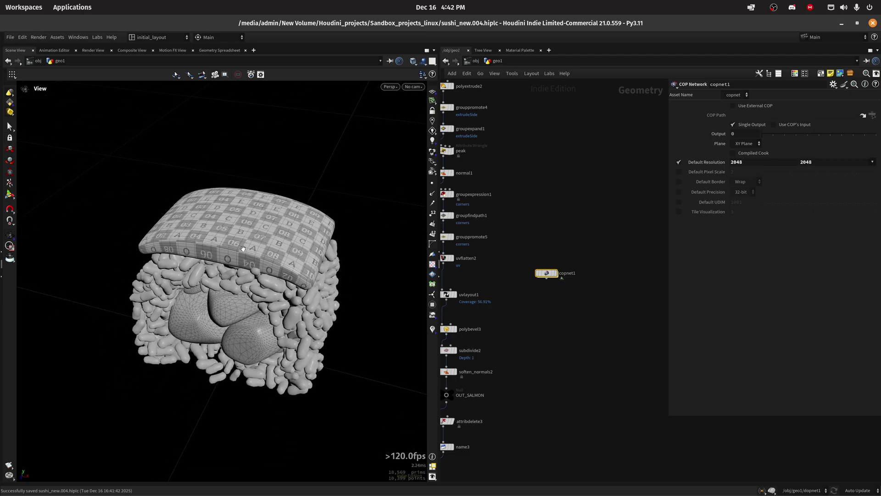
Dive into copnet1 and toggle the viewport to the salmon's UV layout and back to 3D.
drag(243, 249, 308, 268)
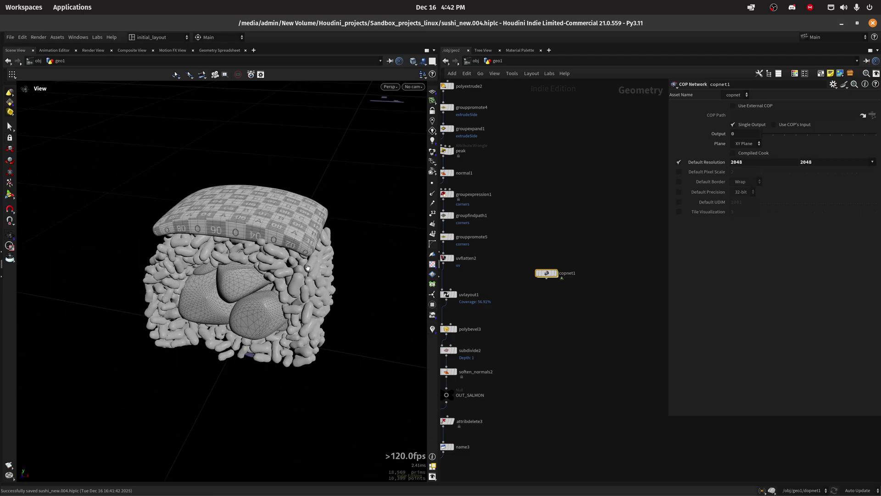
double_click(549, 276)
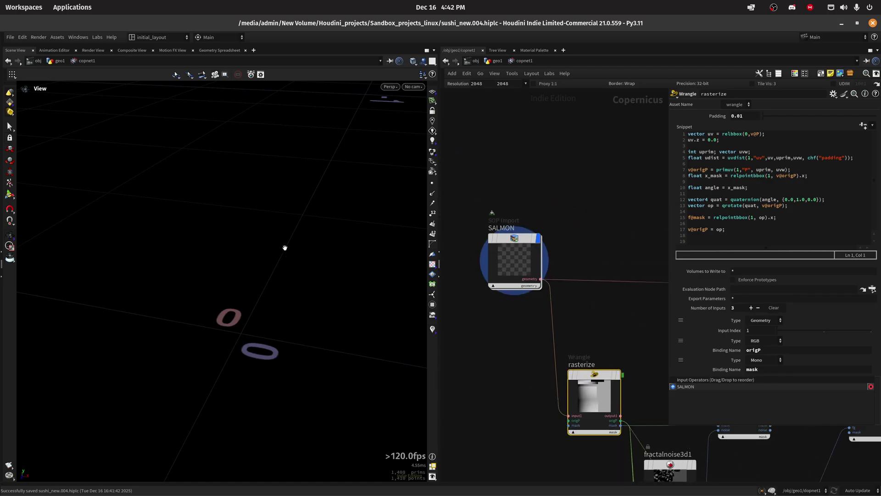
right_drag(319, 265, 291, 263)
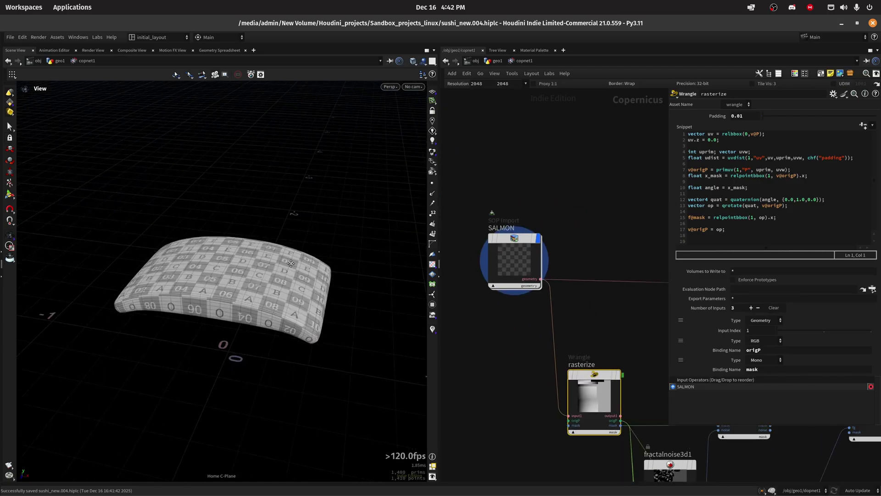
drag(291, 262, 287, 285)
scroll(463, 221, down, 2)
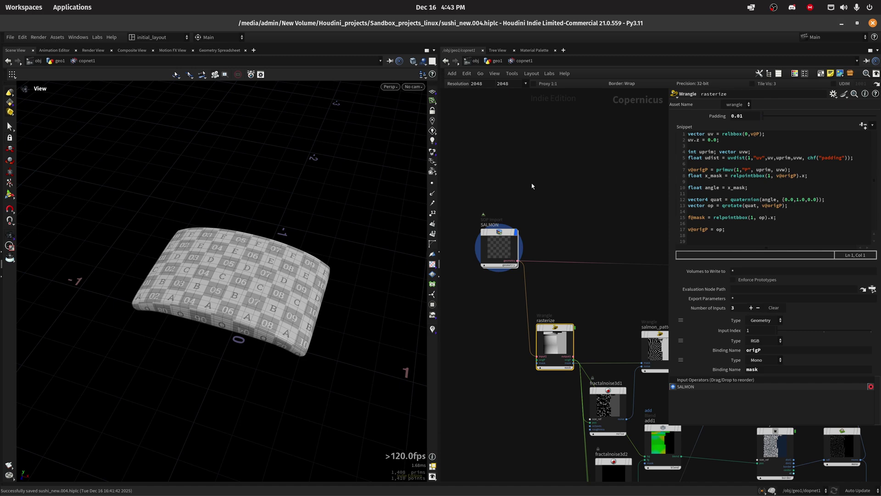
scroll(532, 186, up, 3)
scroll(298, 270, down, 2)
key(space+5)
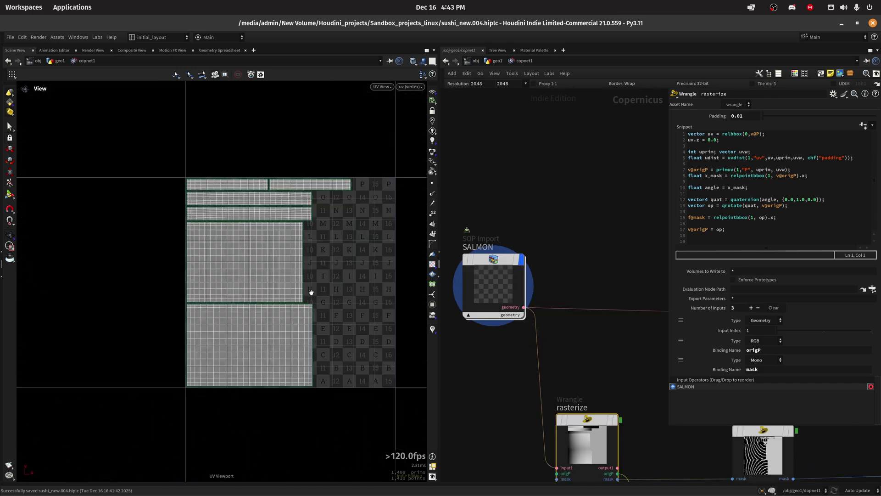
scroll(324, 258, up, 2)
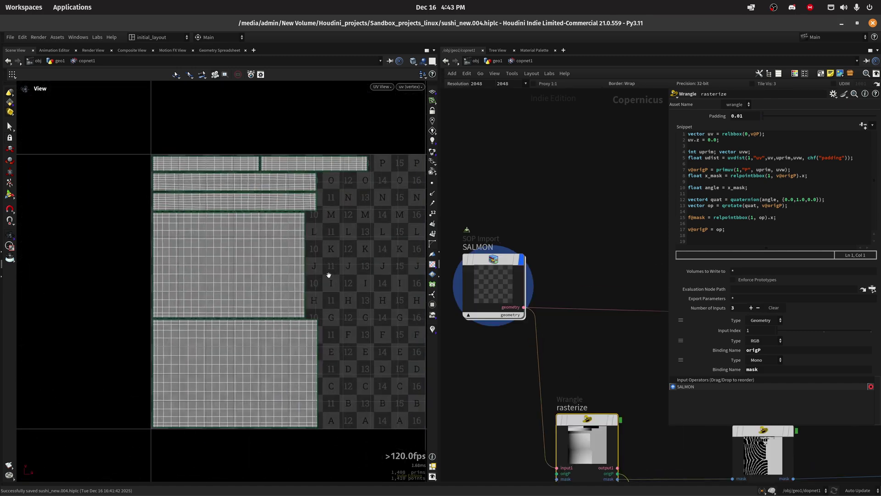
key(space+1)
scroll(541, 250, down, 3)
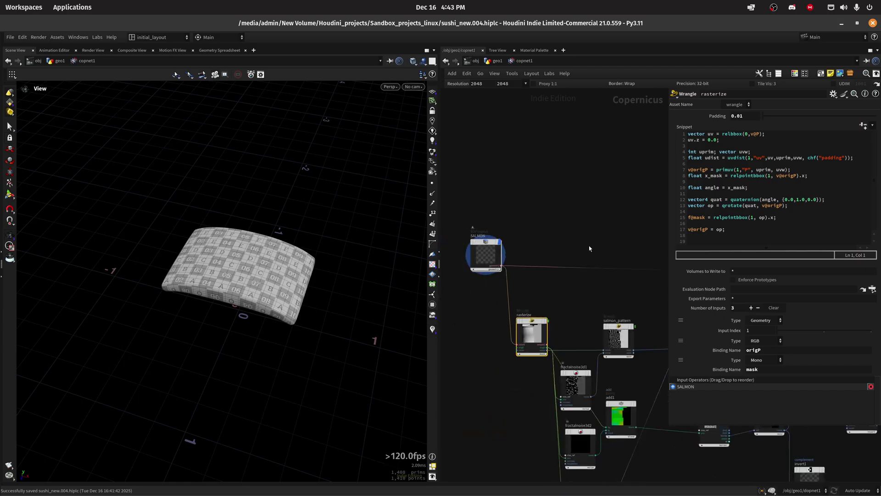
scroll(518, 281, up, 3)
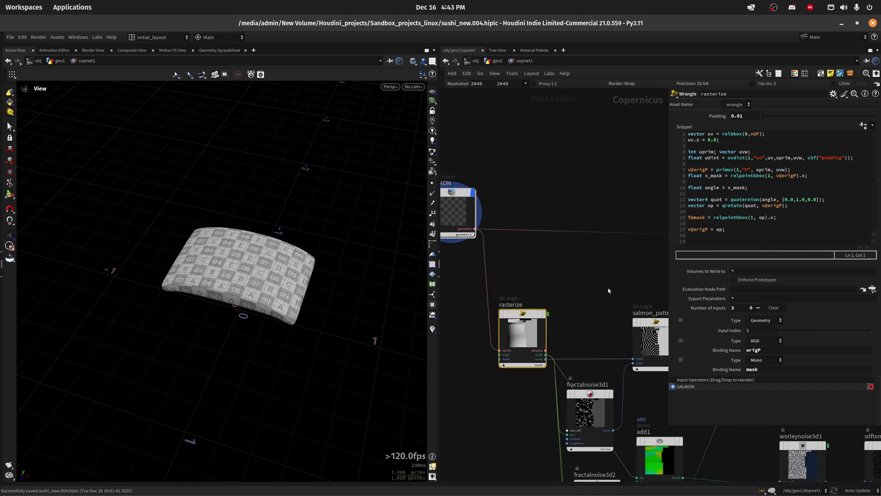
Set the rasterize node's output to origP and display its green result.
middle_drag(608, 291, 566, 271)
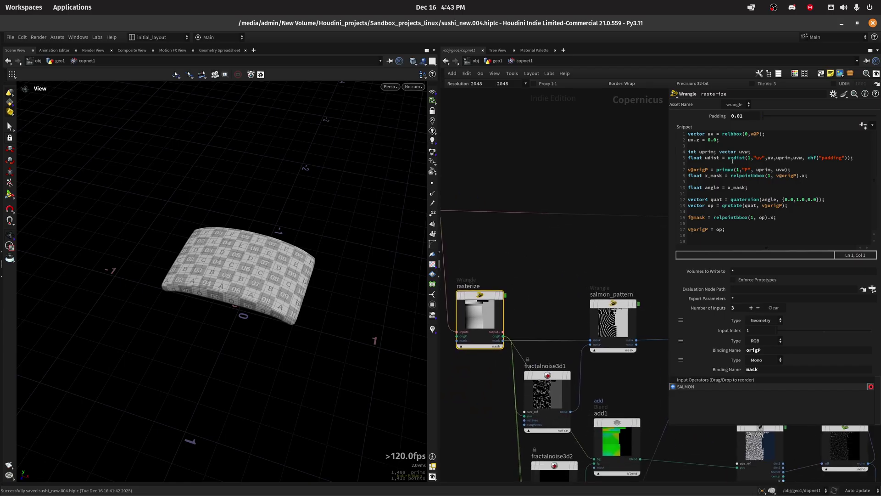
middle_drag(656, 222, 714, 172)
scroll(567, 254, up, 2)
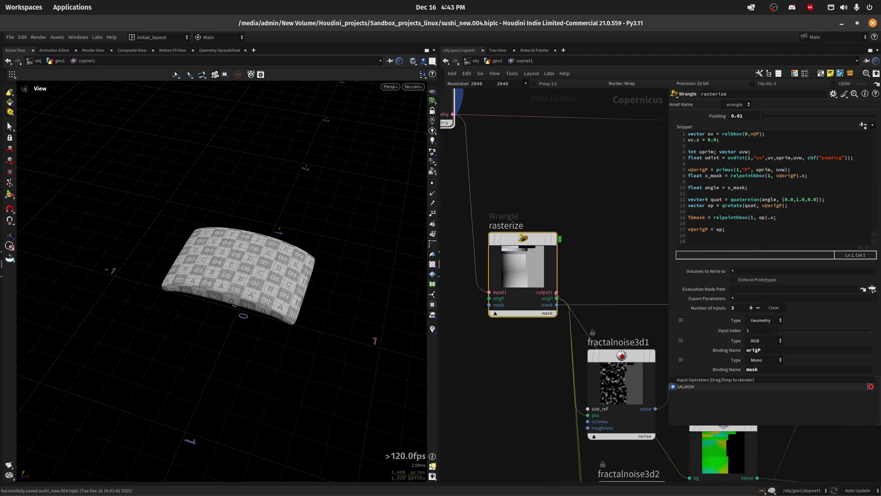
click(557, 298)
click(558, 330)
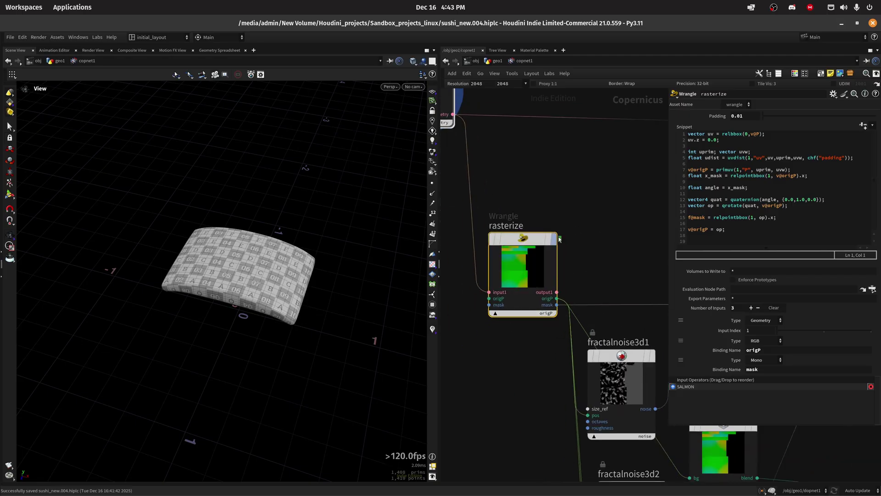
click(558, 207)
drag(305, 293, 294, 226)
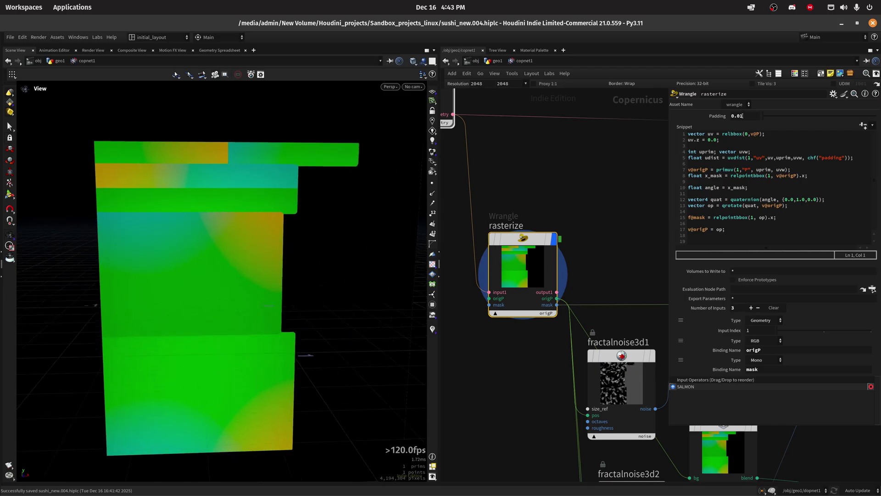
scroll(420, 183, down, 2)
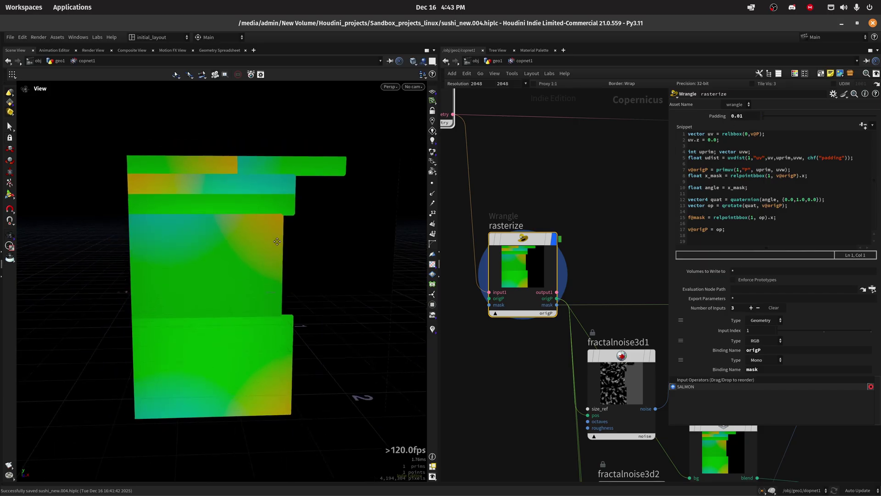
Wire rasterize's origP output into previewmaterial1's basecolor input.
middle_drag(600, 260, 601, 295)
click(506, 294)
scroll(558, 273, down, 3)
scroll(601, 295, up, 3)
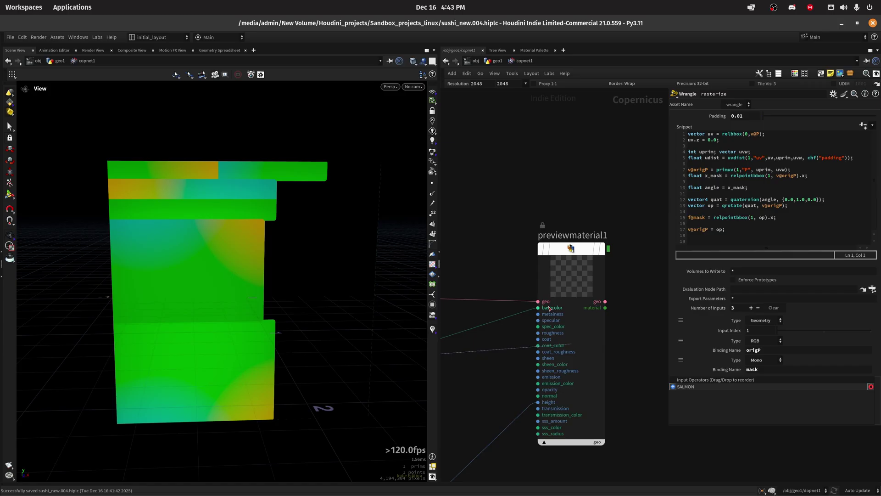
click(538, 307)
drag(413, 202, 396, 312)
middle_drag(452, 426, 502, 340)
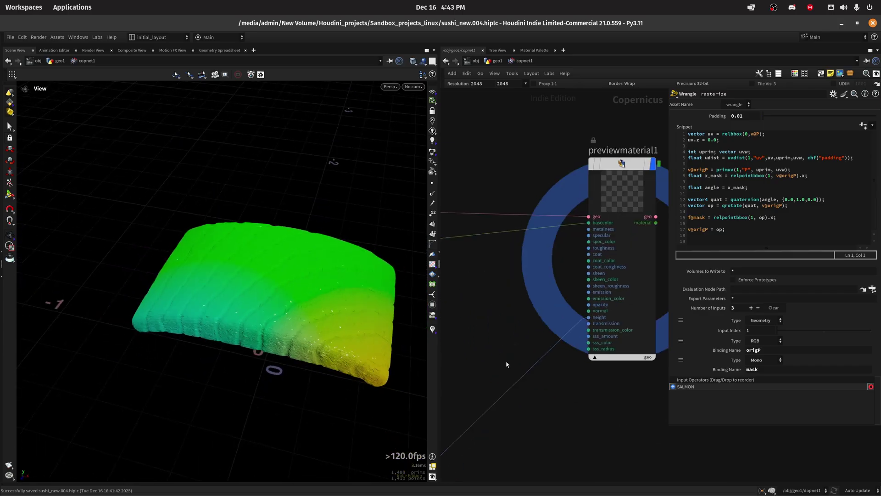
drag(311, 305, 323, 278)
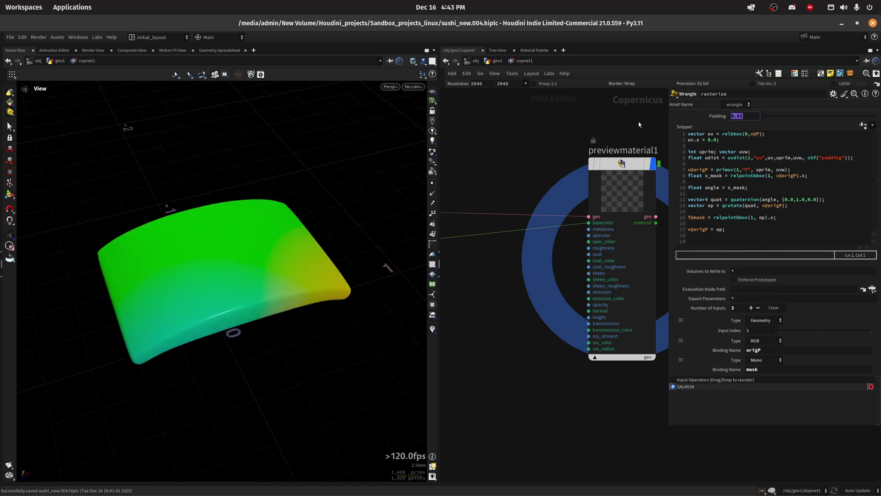
text(0)
key(Return)
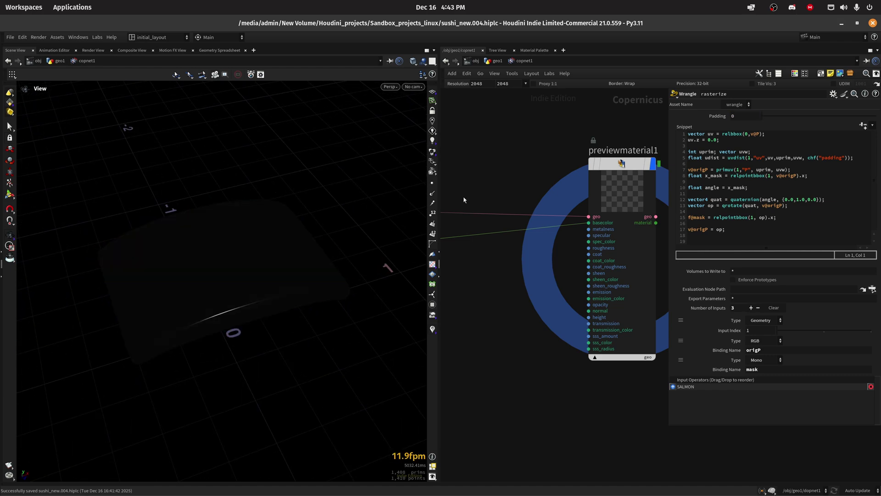
key(ctrl+z)
click(739, 117)
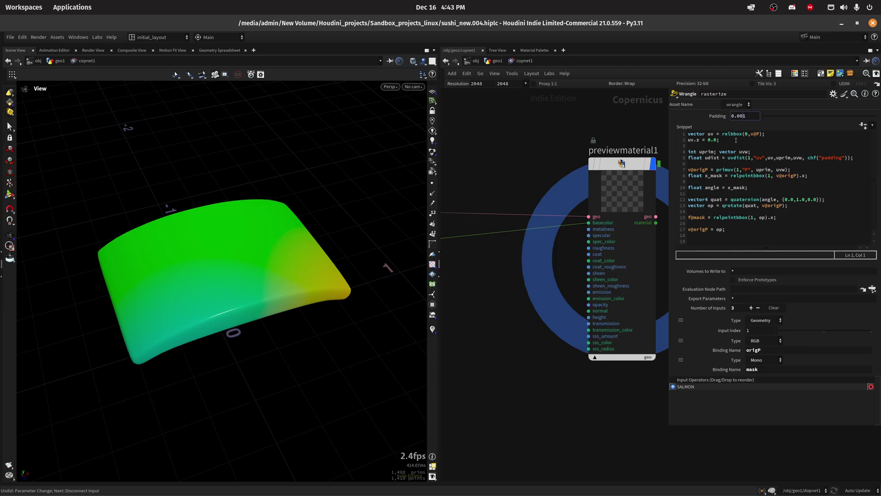
key(Return)
right_drag(224, 307, 388, 258)
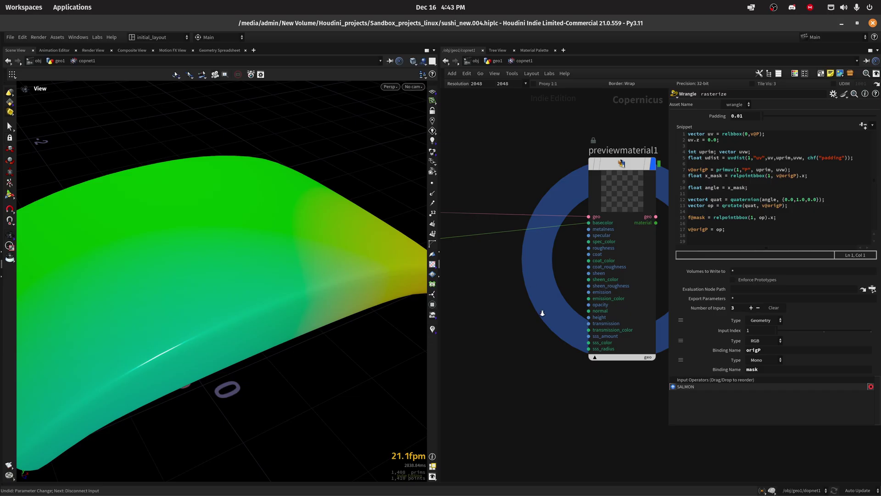
scroll(543, 313, down, 5)
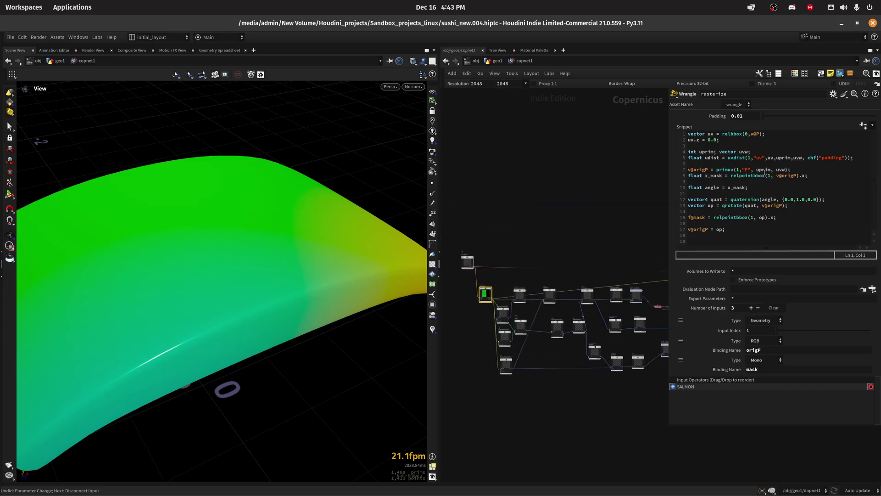
scroll(290, 307, down, 5)
drag(289, 306, 333, 255)
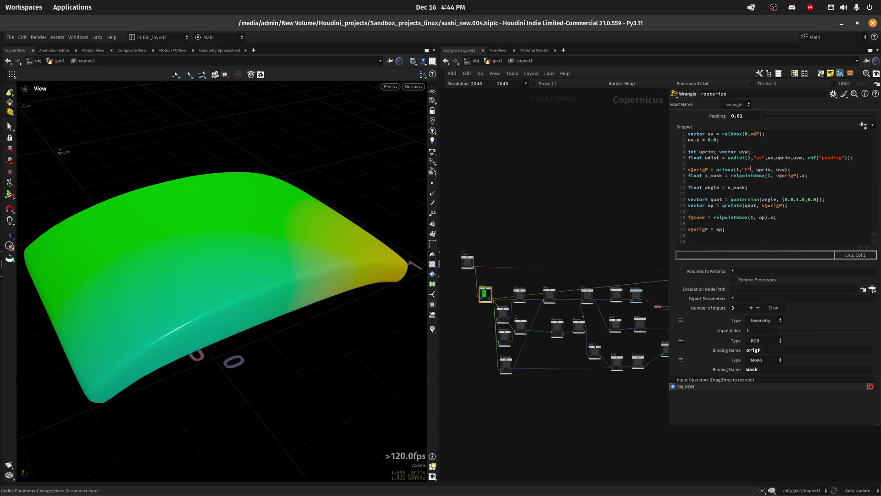
Display the rasterize node showing its grey mask output.
scroll(492, 230, up, 5)
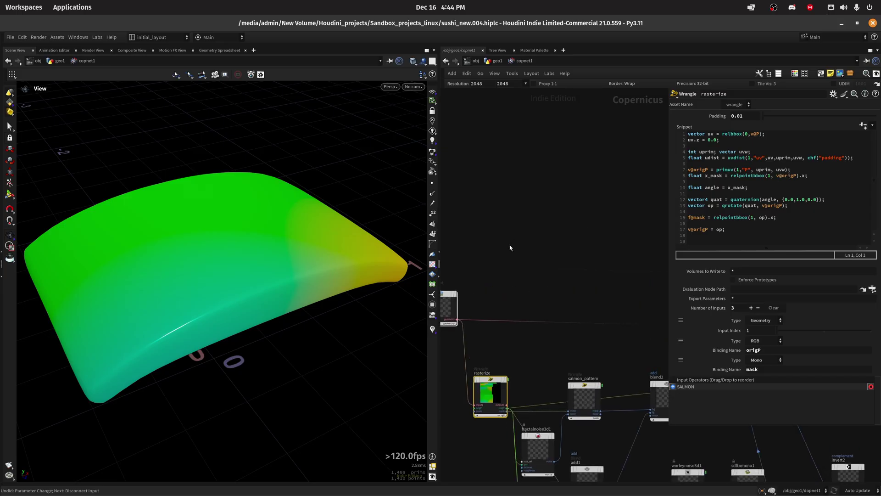
middle_drag(501, 366, 589, 284)
click(588, 325)
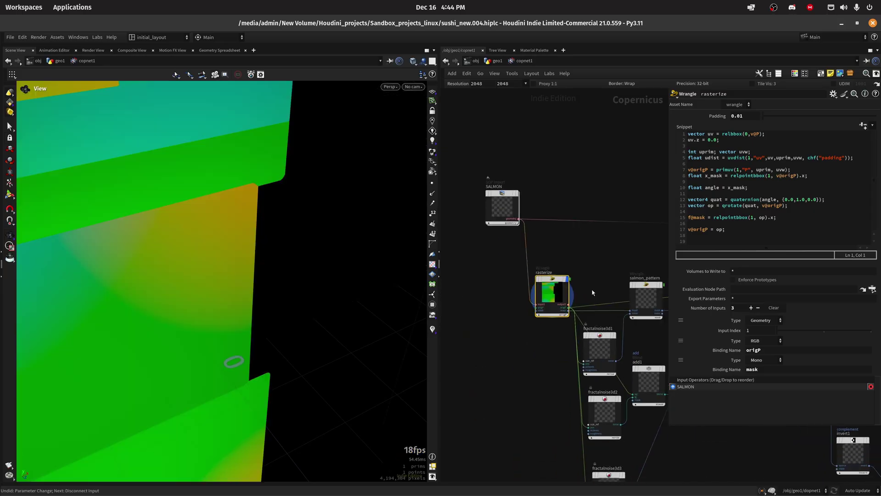
scroll(589, 289, up, 3)
click(558, 355)
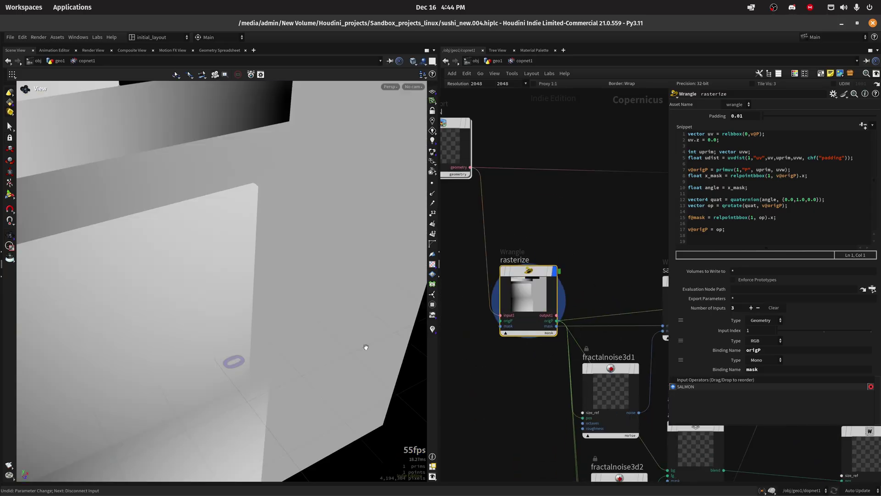
alt+drag(364, 348, 289, 333)
Wire rasterize's mask output onward and display the preview material result on the salmon.
click(556, 326)
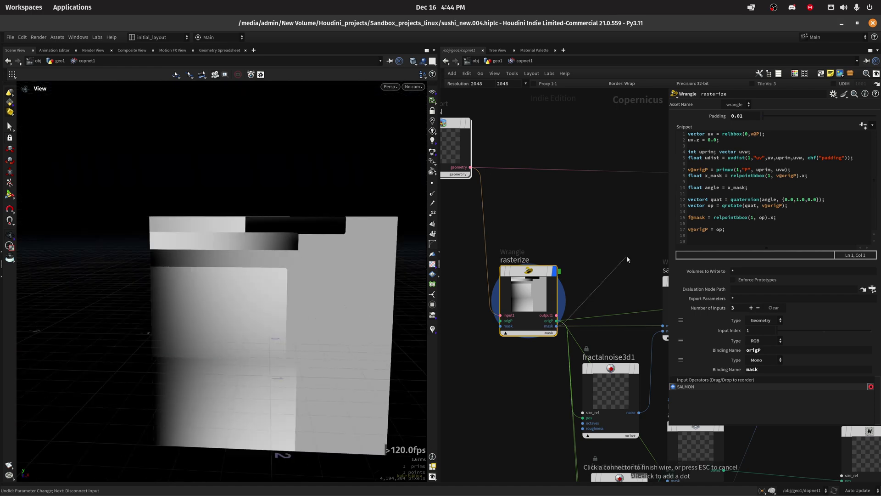
scroll(551, 298, down, 5)
scroll(545, 277, up, 3)
scroll(502, 299, up, 4)
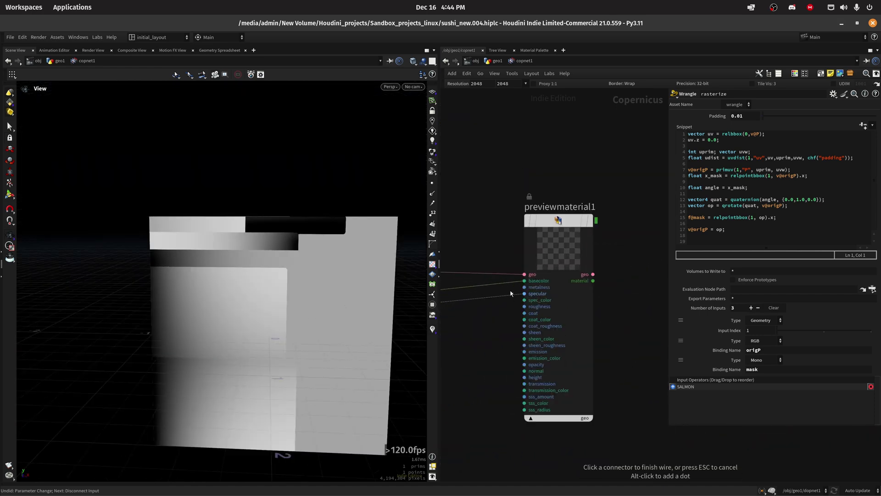
click(558, 220)
alt+drag(276, 273, 291, 282)
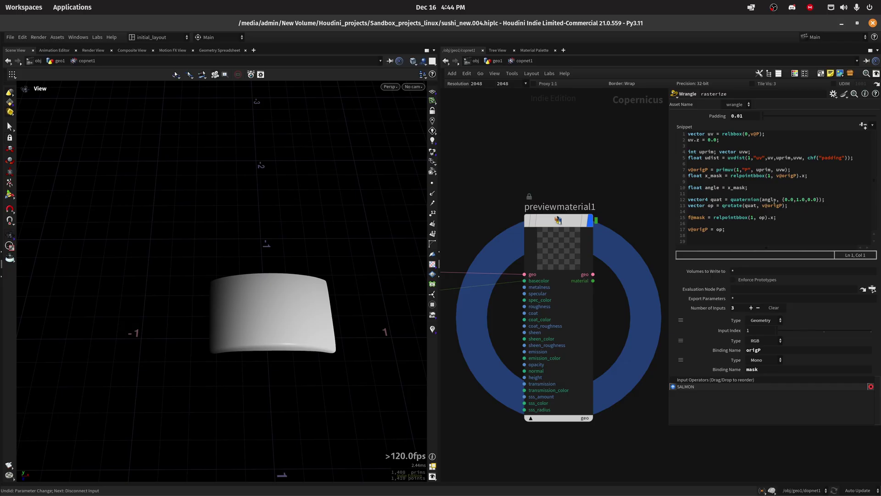
Set the display flag on salmon_pattern to show its wavy stripe texture.
middle_drag(478, 320, 568, 357)
scroll(568, 357, down, 5)
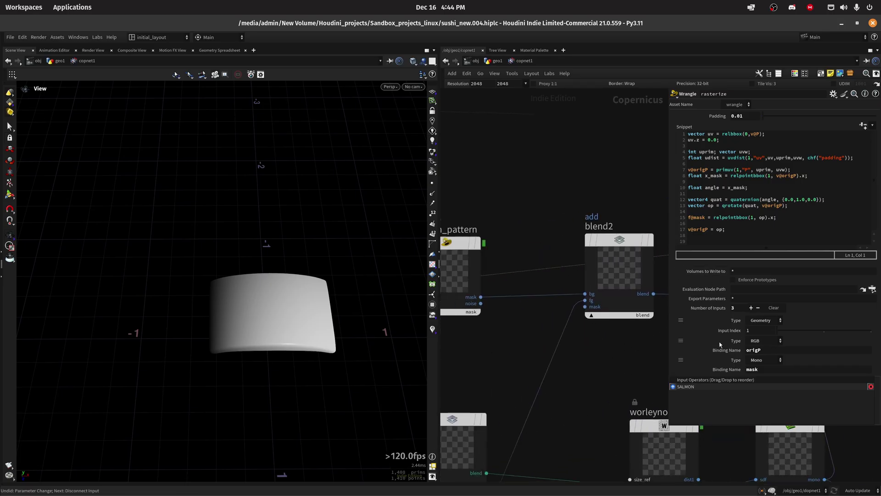
scroll(557, 341, up, 3)
click(563, 295)
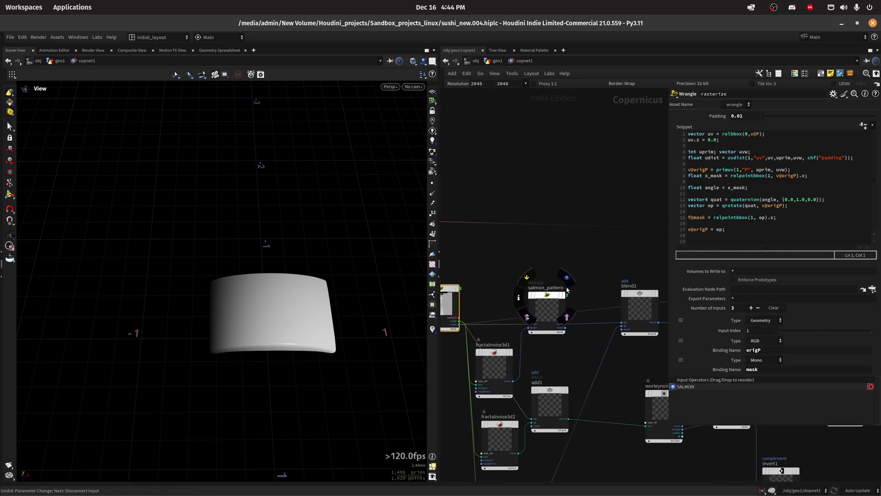
scroll(284, 307, up, 4)
Wire salmon_pattern into previewmaterial1 and display the striped plane.
scroll(284, 307, down, 3)
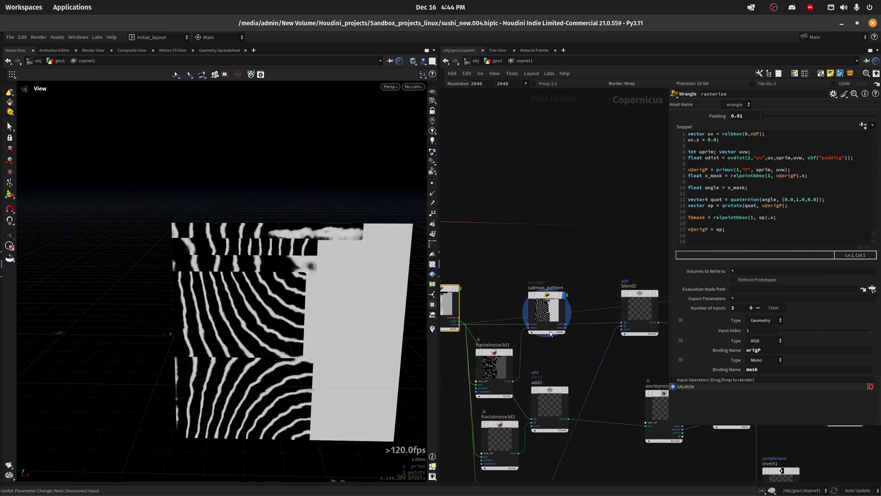
click(565, 327)
scroll(597, 317, down, 5)
scroll(623, 308, up, 5)
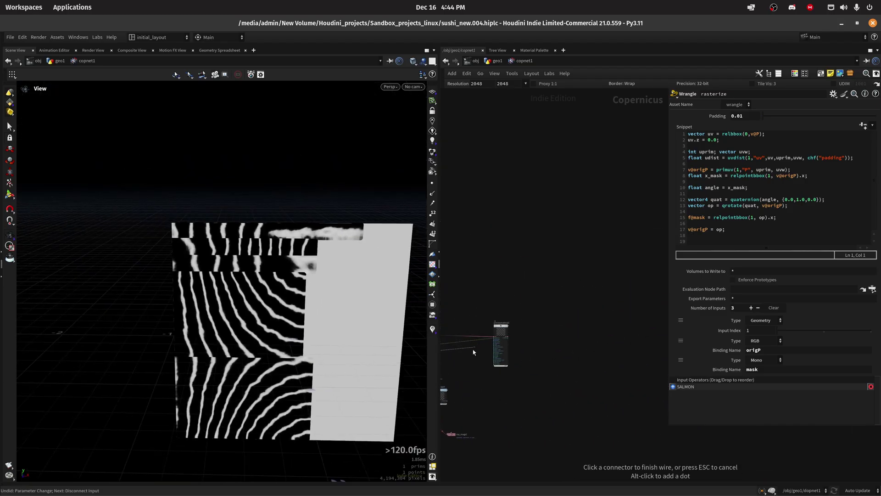
middle_drag(586, 175, 512, 189)
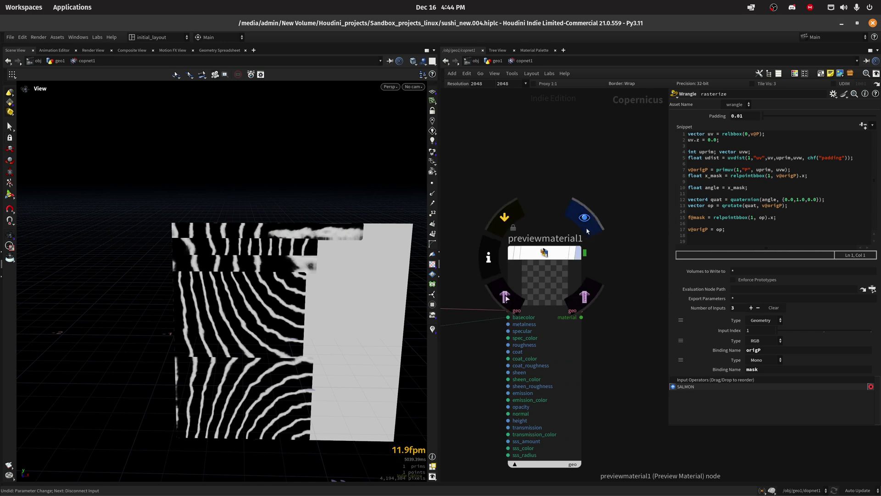
click(580, 259)
scroll(285, 294, up, 6)
drag(279, 297, 219, 384)
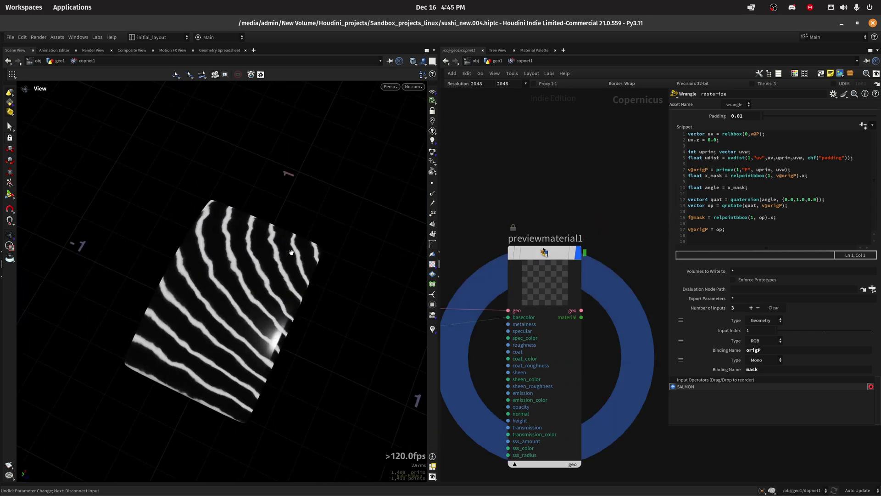
Try v@origP in place of op on rasterize snippet line 15, then undo it.
click(689, 206)
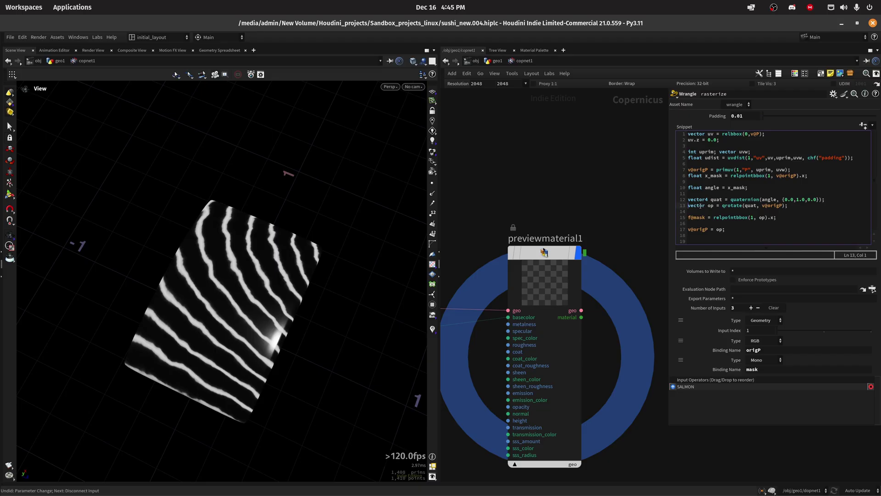
click(763, 218)
text(v@origP)
mouse_move(639, 168)
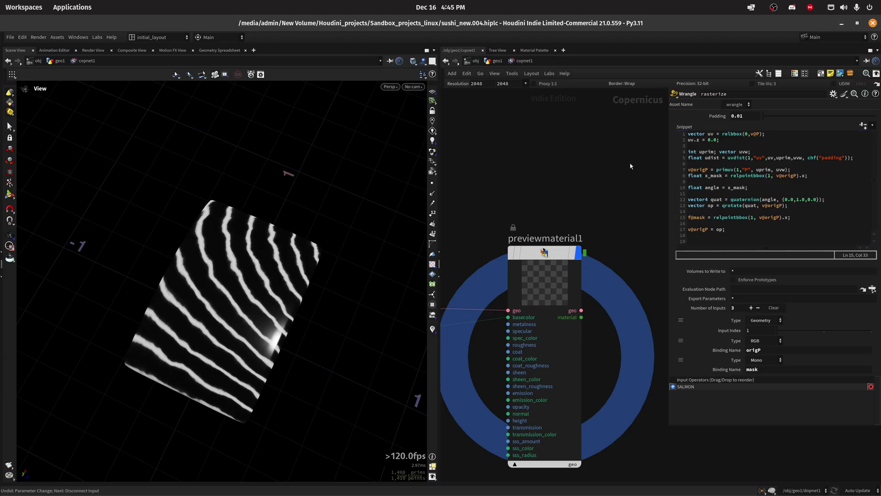
mouse_move(303, 272)
alt+mouse_down()
mouse_move(257, 270)
mouse_move(317, 283)
alt+mouse_up()
key(ctrl+z)
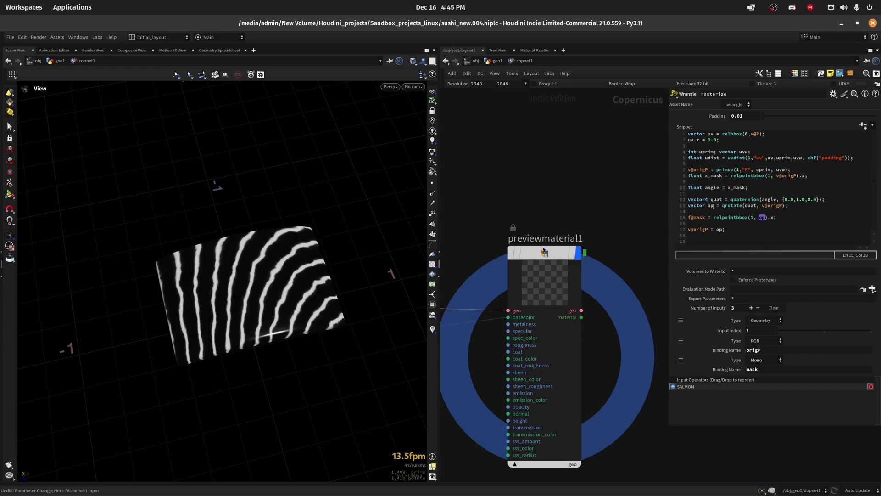
alt+drag(351, 236, 289, 241)
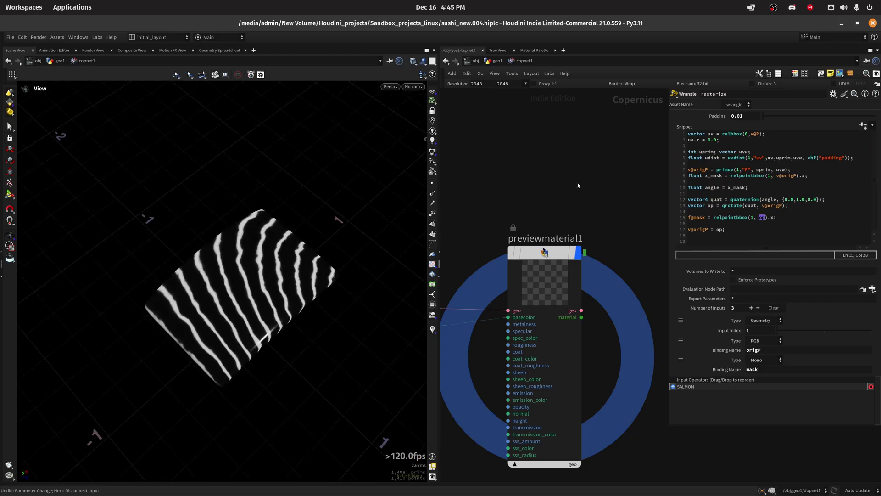
scroll(519, 244, down, 5)
scroll(518, 245, up, 6)
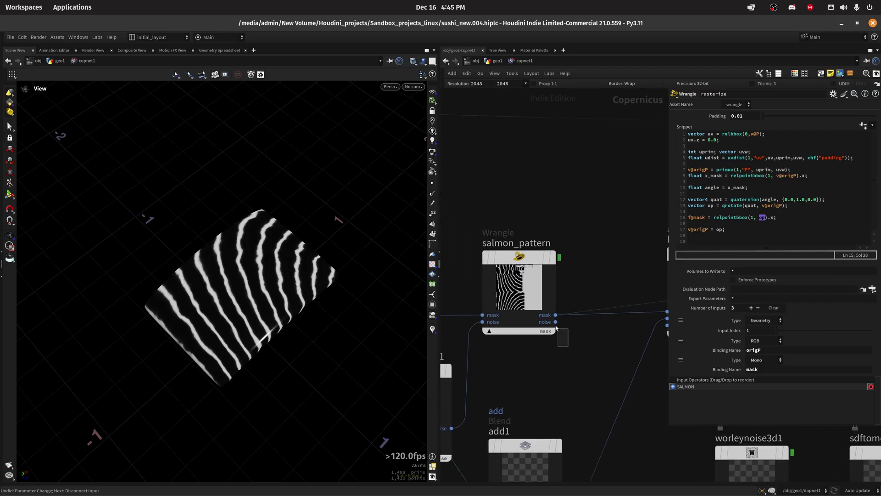
Display salmon_pattern's stripes and frame the texture in the viewport.
click(545, 251)
click(552, 257)
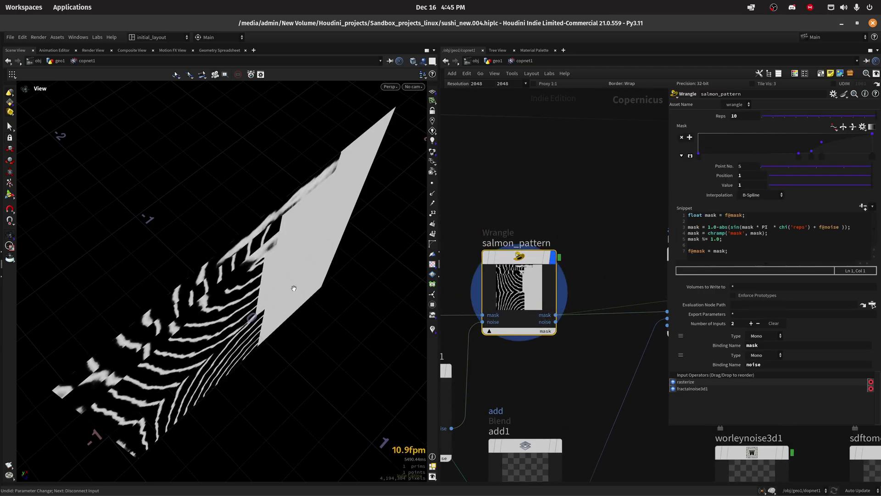
key(f)
Check rasterize, change chi('rep') to chi('reps') in salmon_pattern, and preview fractalnoise3d1.
middle_drag(459, 257, 534, 238)
click(533, 237)
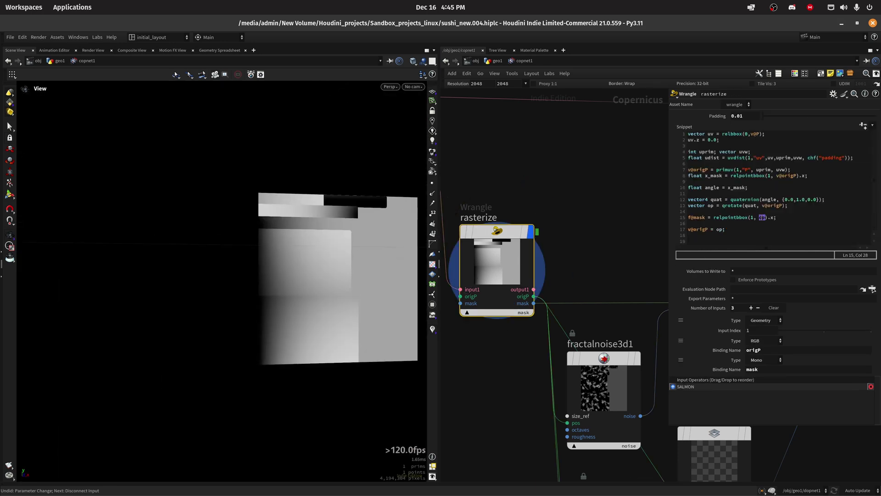
middle_drag(596, 238, 514, 305)
click(544, 304)
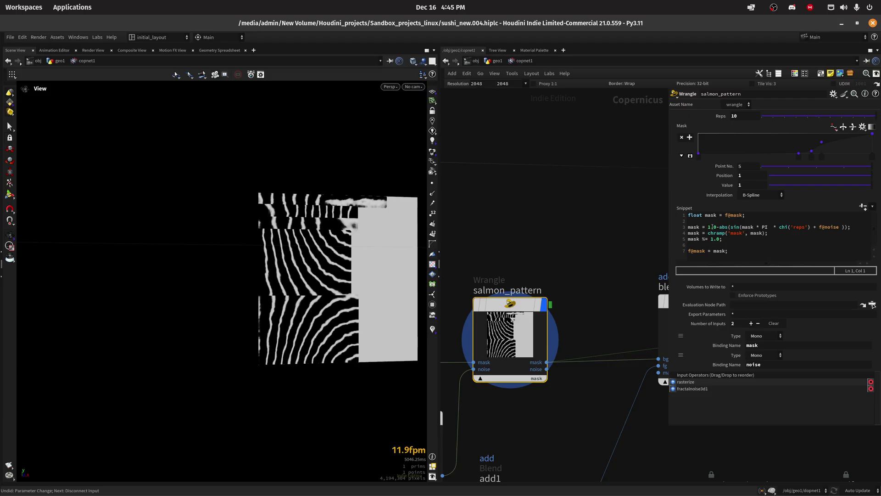
text(s)
click(574, 307)
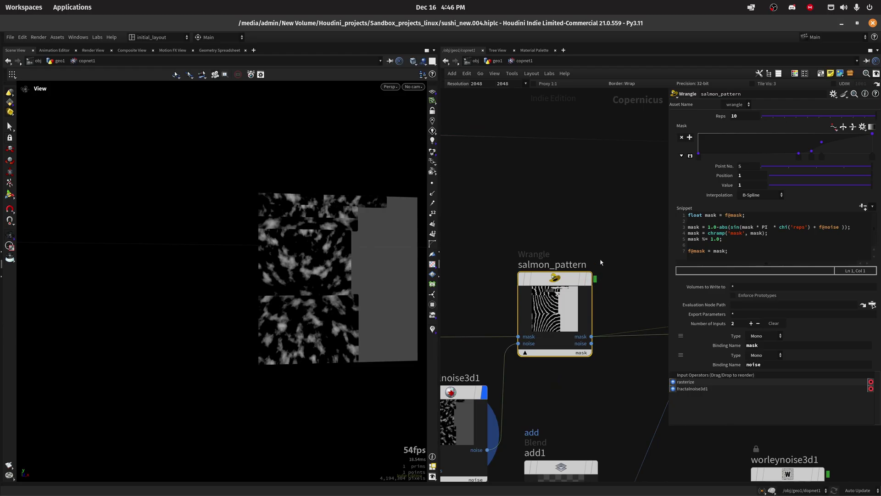
Test the stripes without the + f@noise term on line 3, then restore it.
click(588, 278)
scroll(315, 252, up, 5)
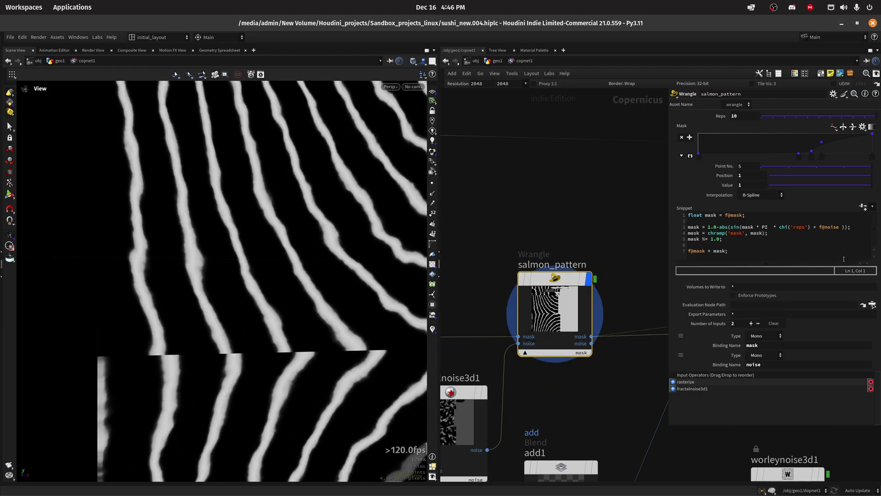
click(833, 228)
double_click(834, 228)
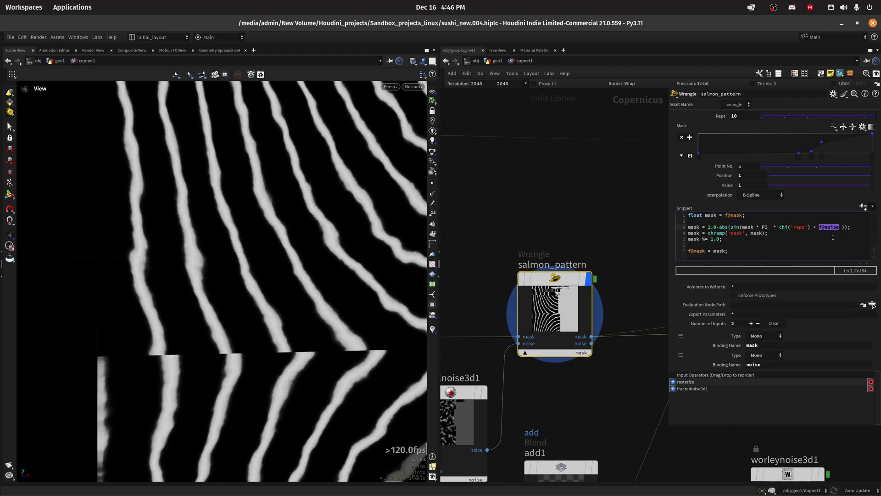
key(BackSpace)
key(BackSpace)
key(BackSpace)
middle_drag(311, 250, 269, 263)
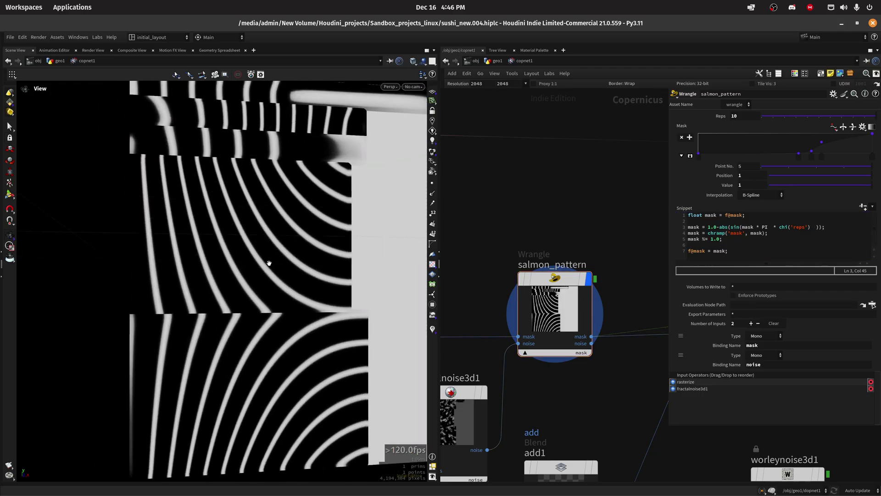
key(ctrl+z)
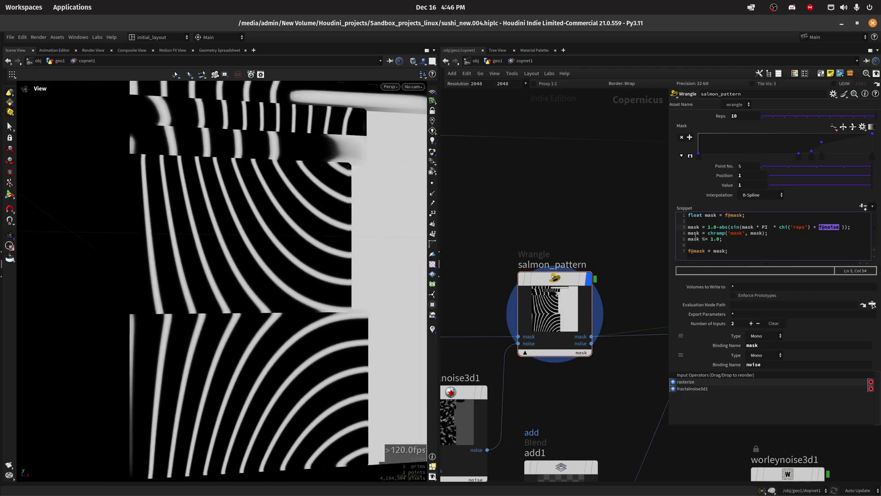
Try adjusting a point on the mask ramp, then undo the change.
scroll(615, 229, down, 2)
scroll(335, 297, down, 2)
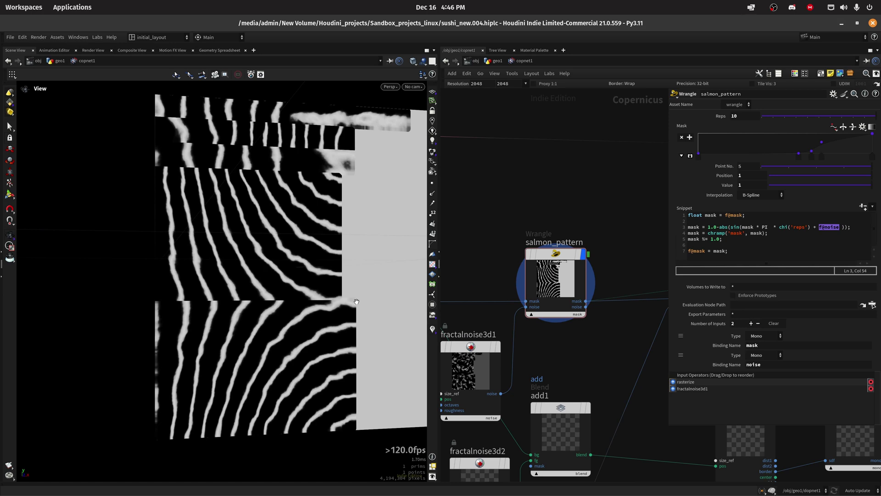
click(812, 151)
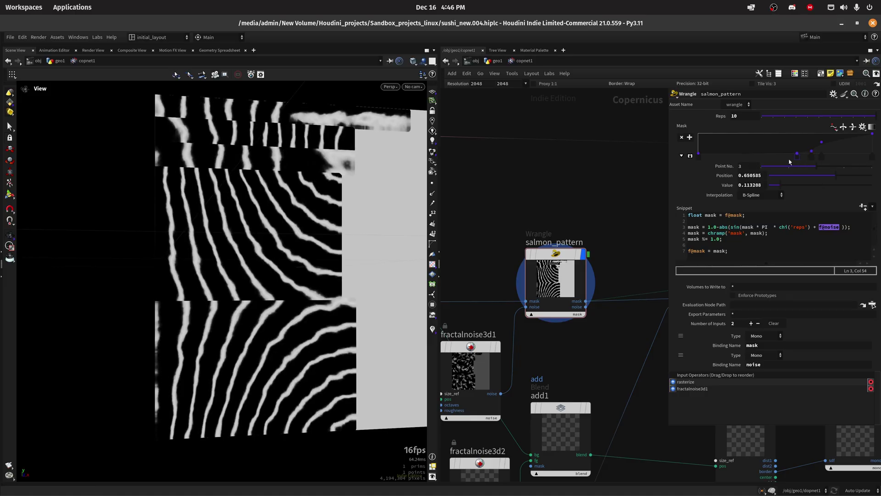
key(ctrl+z)
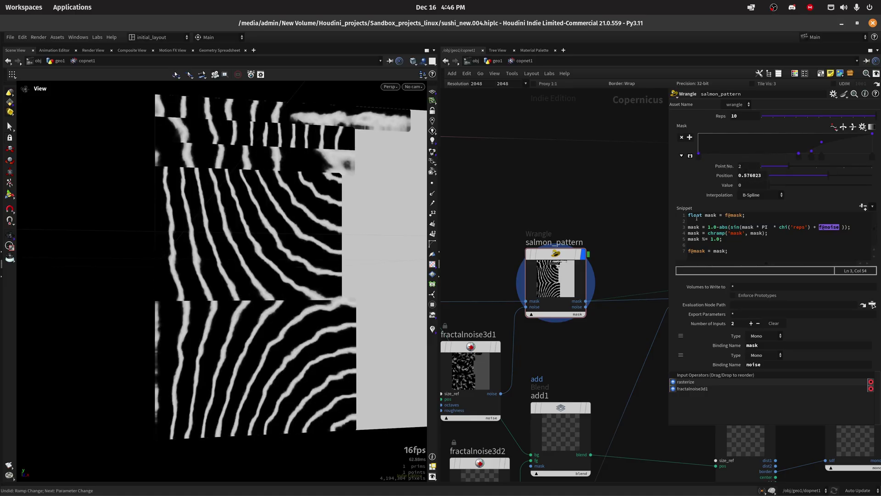
Comment out the mask %= 1.0 line 5 with Ctrl+/.
click(716, 237)
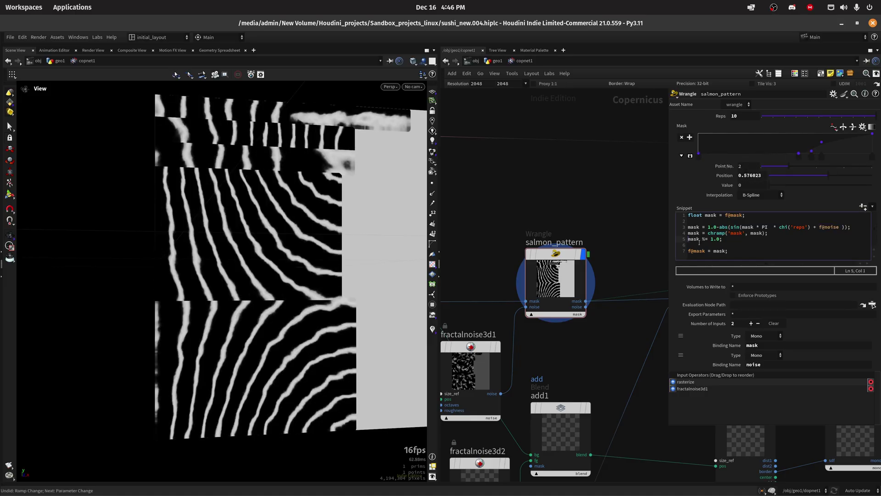
key(ctrl+slash)
click(726, 239)
key(ctrl+slash)
drag(726, 239, 685, 242)
key(ctrl+slash)
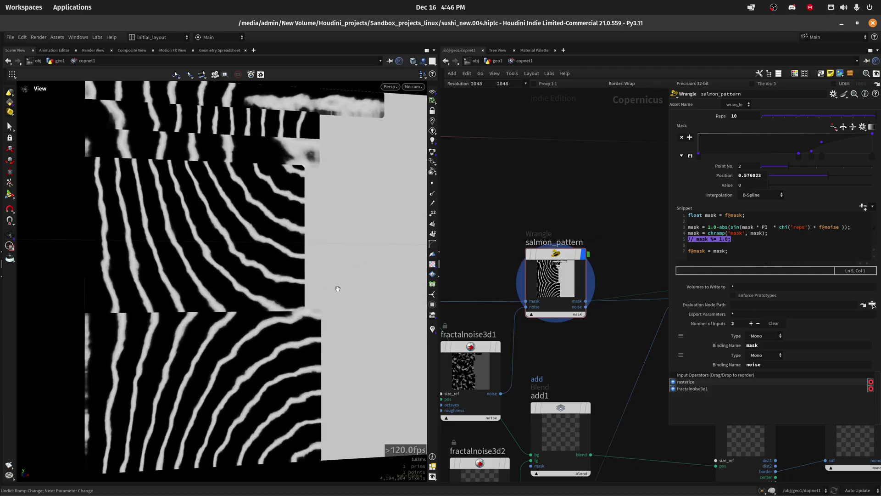
scroll(337, 289, down, 3)
Step the display through blend2, blend1 and sdftomono1's crackled output.
middle_drag(601, 324, 522, 332)
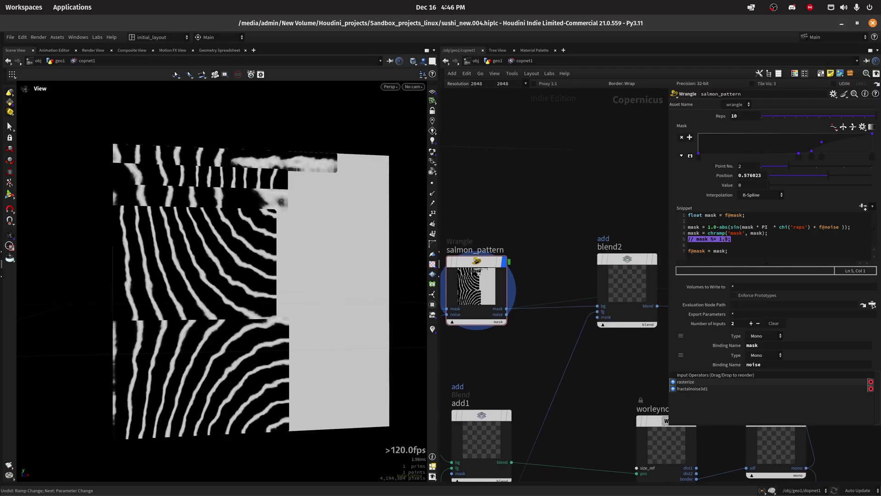
scroll(584, 359, down, 6)
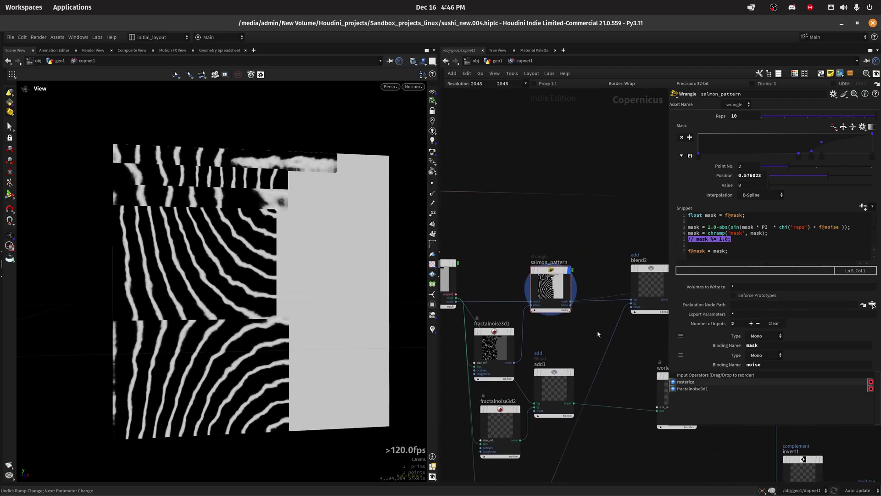
scroll(600, 329, up, 5)
click(548, 327)
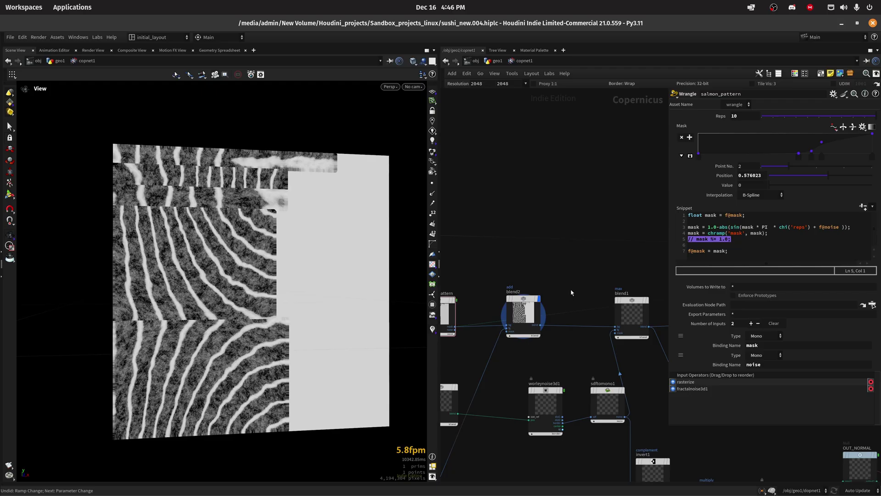
click(555, 307)
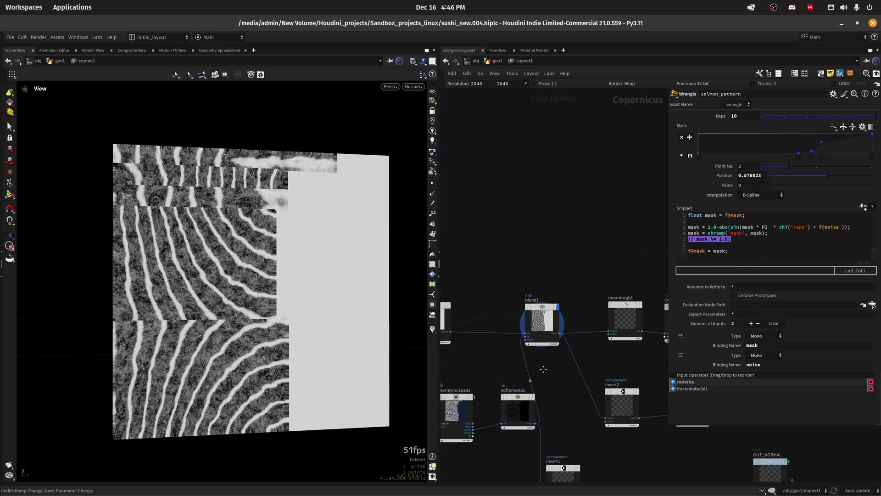
middle_drag(527, 404, 569, 351)
click(576, 329)
Inspect worleynoise3d1's settings, then display monotorgb1's orange salmon texture.
scroll(226, 294, up, 5)
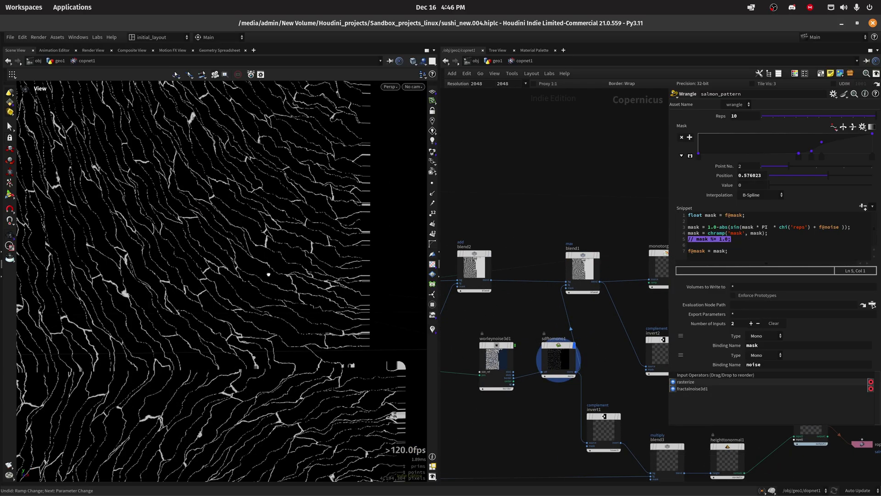
middle_drag(487, 362, 565, 342)
click(579, 340)
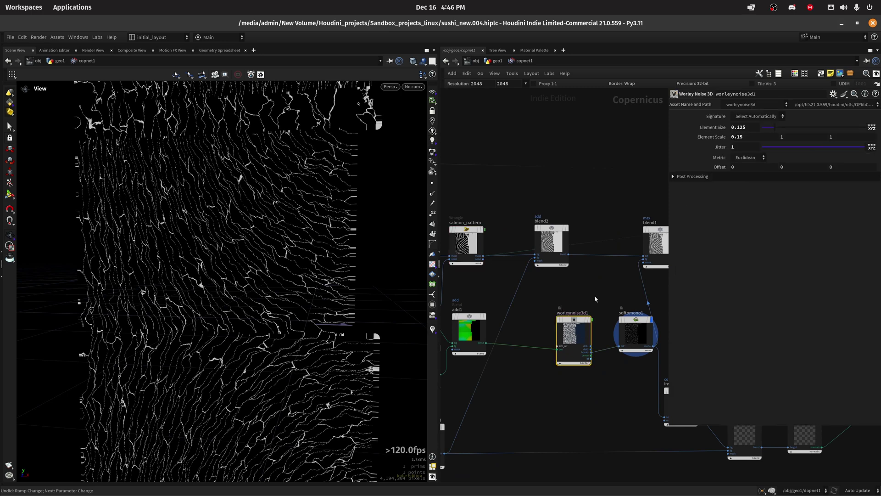
middle_drag(608, 301, 524, 302)
click(570, 280)
Display the OUT_ALBEDO texture result, then show the preview material on the slab.
click(529, 287)
middle_drag(623, 312, 590, 292)
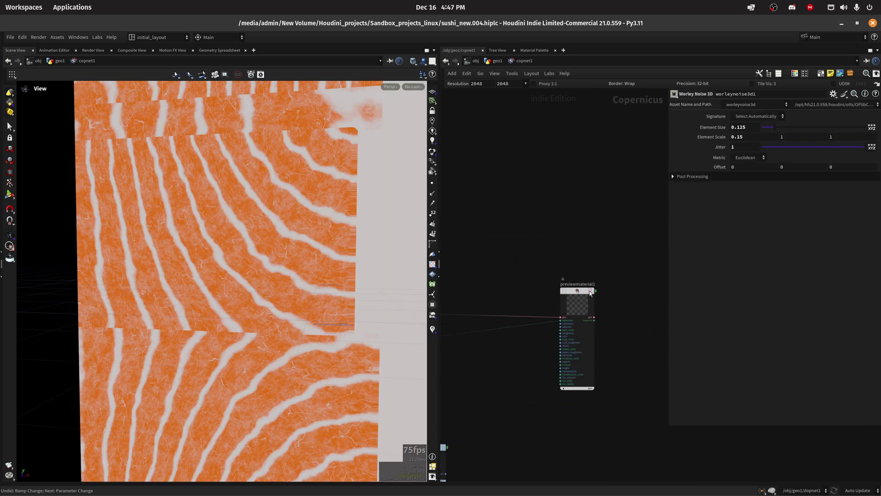
click(596, 274)
Wire OUT_ALBEDO into previewmaterial1's basecolor input and tumble the view to inspect the striped slab.
middle_drag(527, 299, 482, 358)
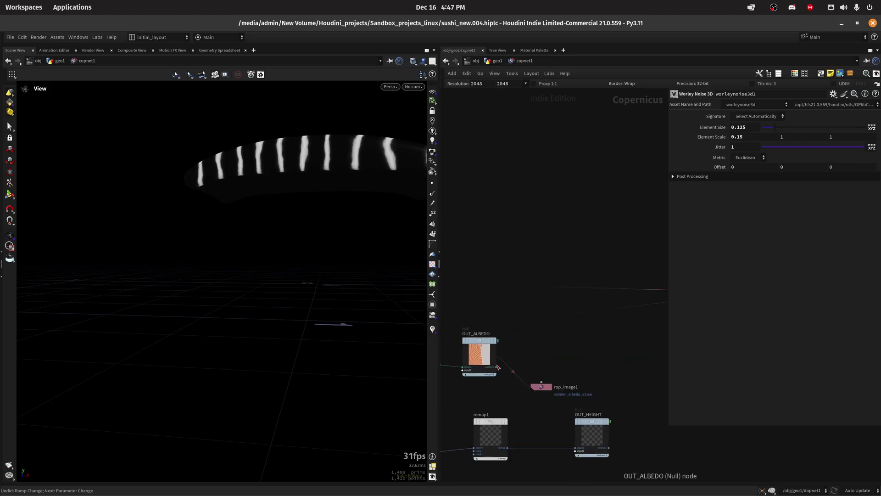
click(479, 357)
drag(502, 374, 560, 340)
key(1)
click(560, 339)
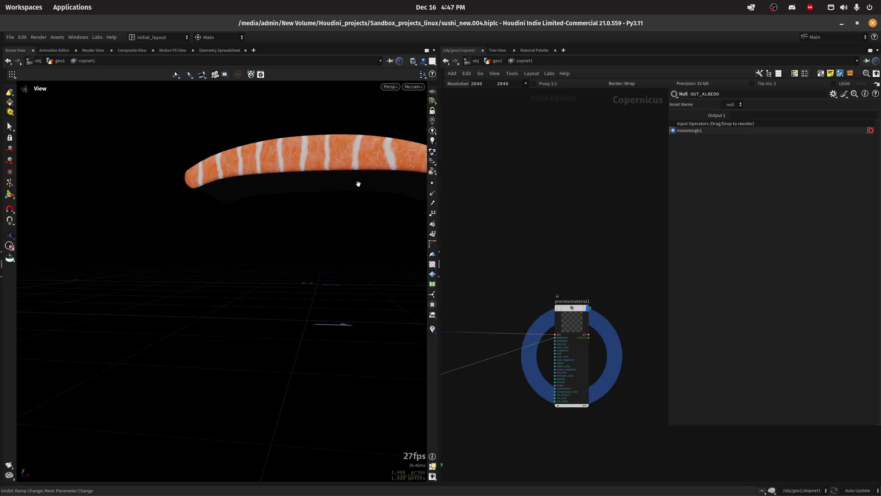
drag(358, 183, 318, 266)
scroll(551, 358, down, 5)
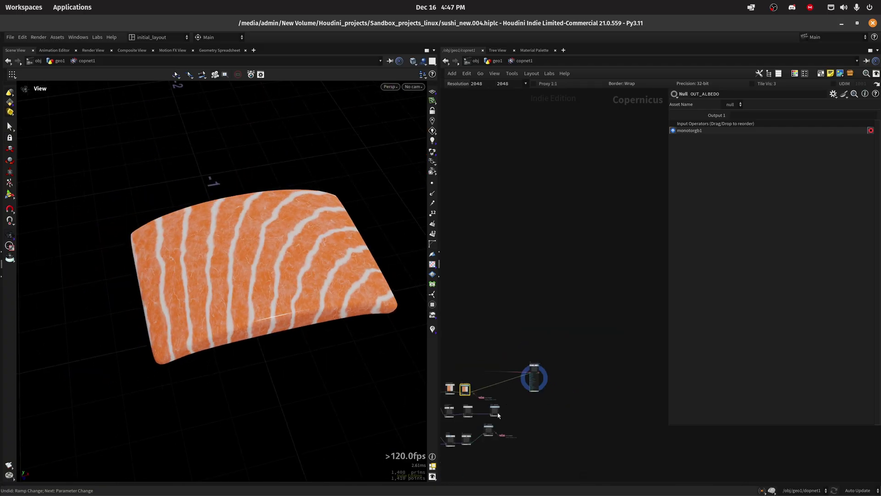
scroll(597, 344, up, 8)
middle_drag(532, 294, 580, 380)
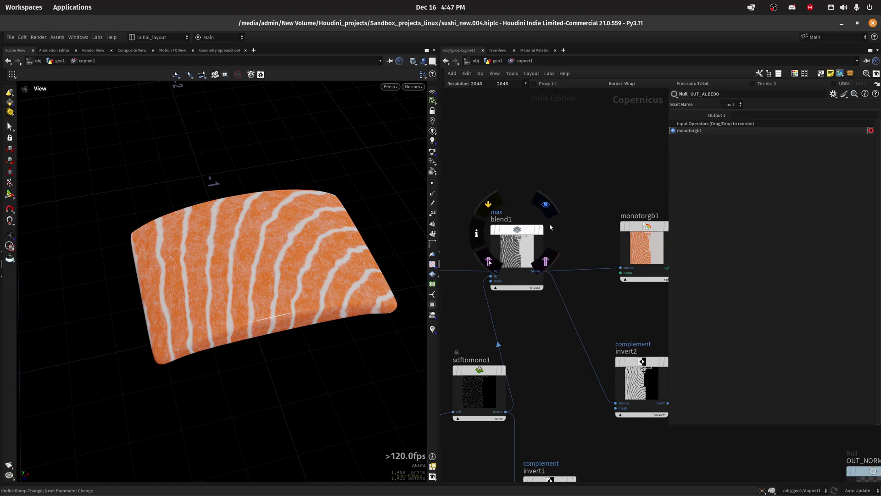
drag(275, 252, 321, 275)
Return to the geo1 network, frame the sushi geometry, and enable wireframe over shaded.
click(497, 61)
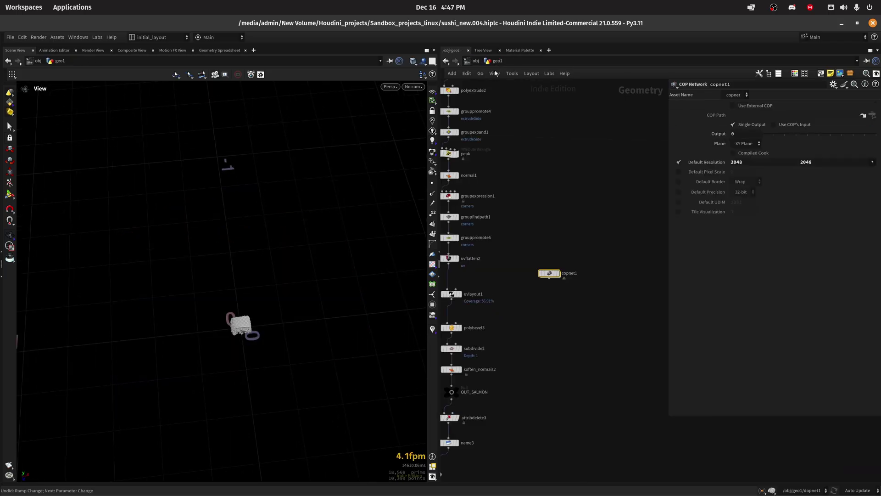
key(h)
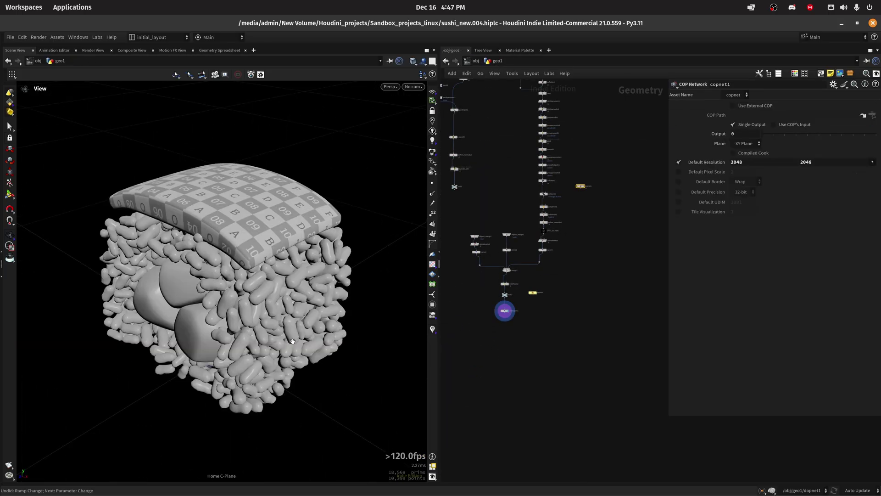
drag(288, 345, 300, 307)
scroll(373, 278, down, 3)
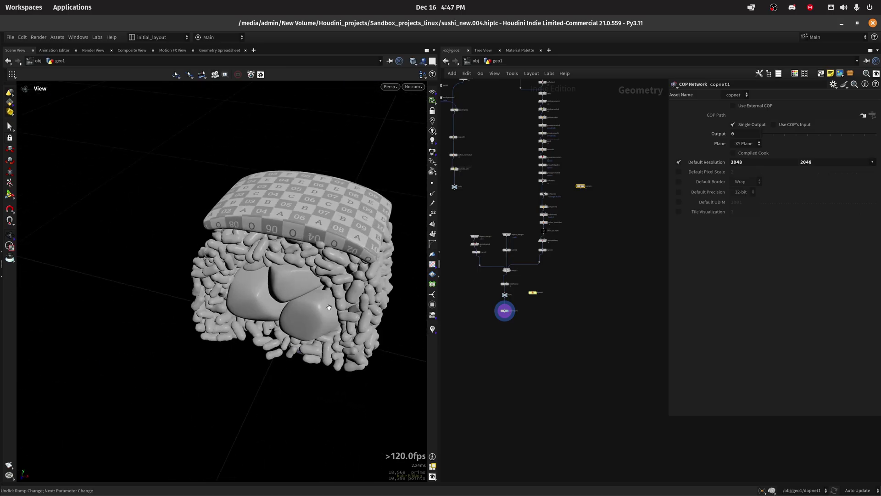
key(shift+w)
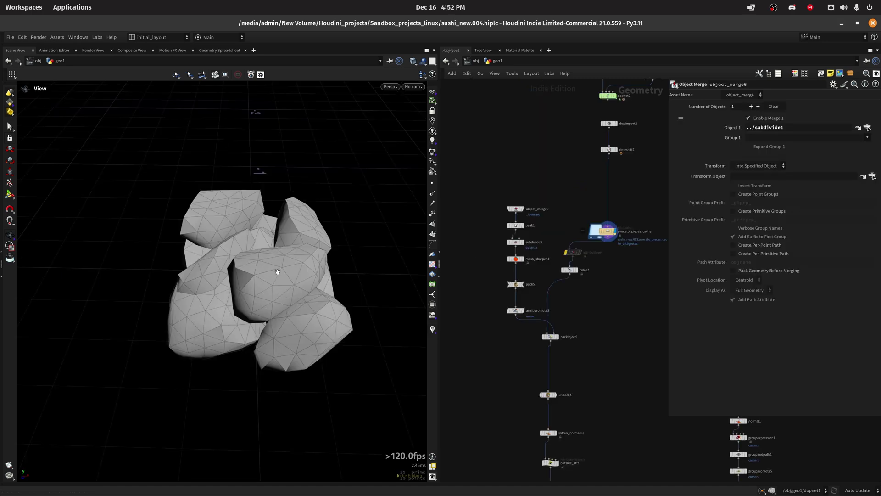
middle_drag(277, 272, 244, 293)
Display the full sushi roll, then the rough rock-like avocado chunks, framed in view.
key(h)
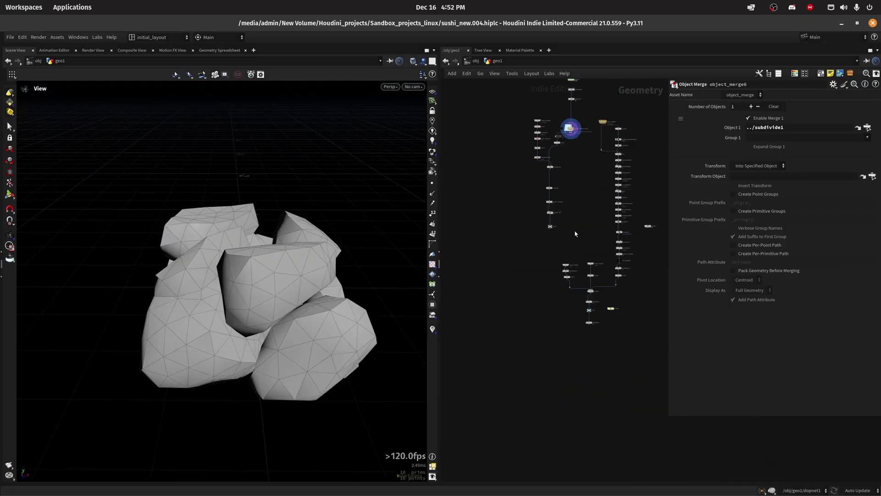
click(592, 310)
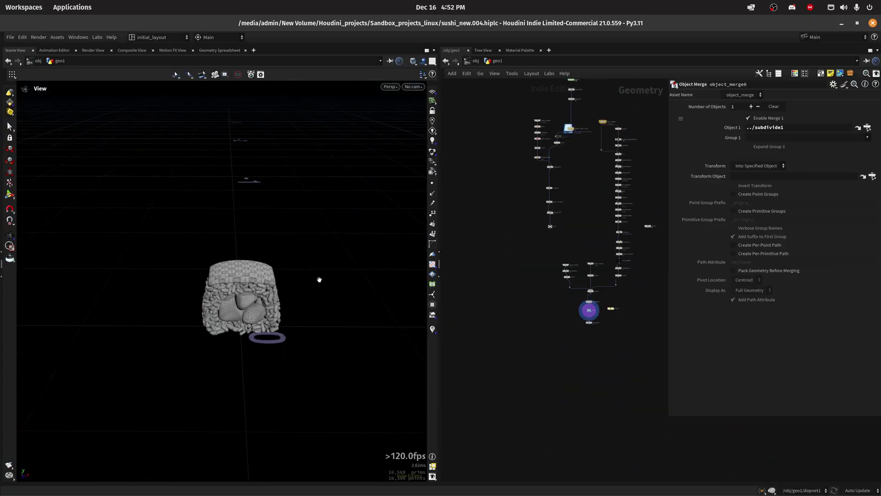
scroll(284, 301, up, 5)
middle_drag(328, 288, 331, 264)
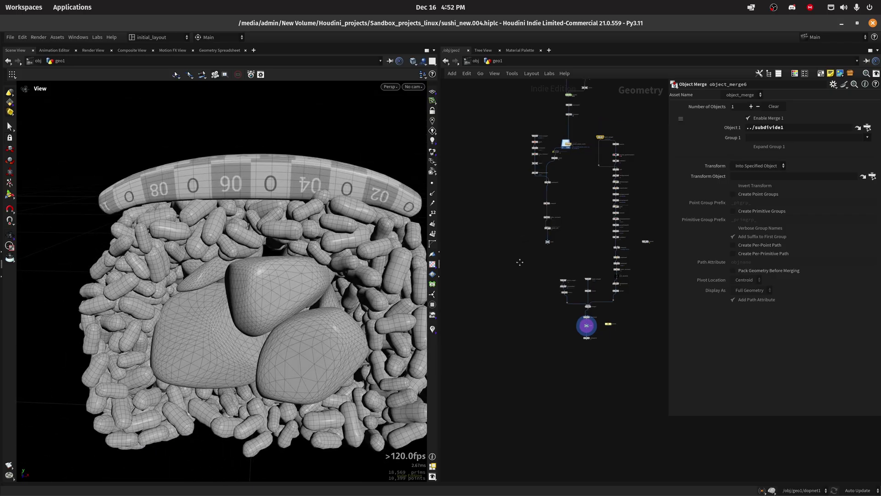
scroll(528, 280, up, 5)
click(536, 273)
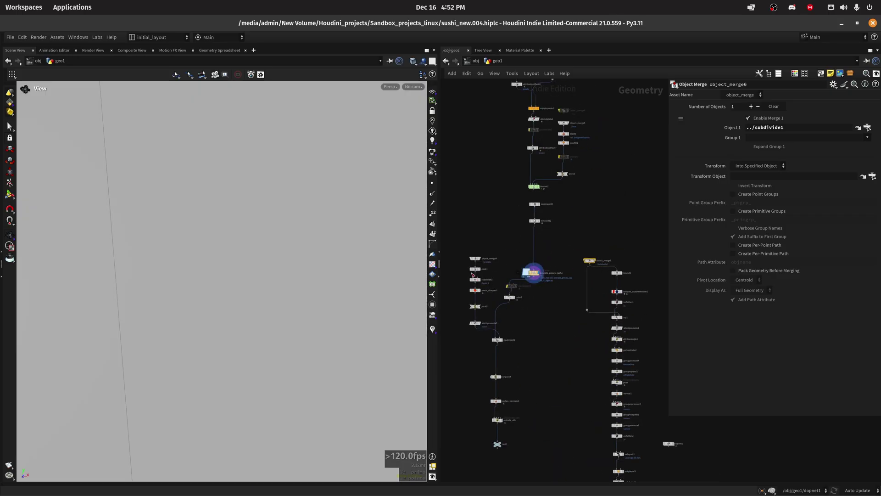
key(f)
scroll(306, 260, down, 3)
drag(293, 267, 275, 294)
scroll(287, 273, up, 5)
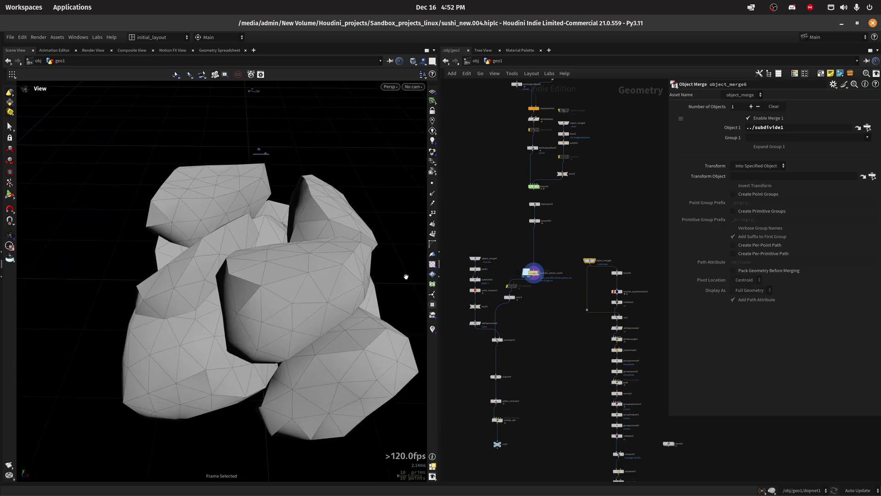
scroll(579, 207, up, 4)
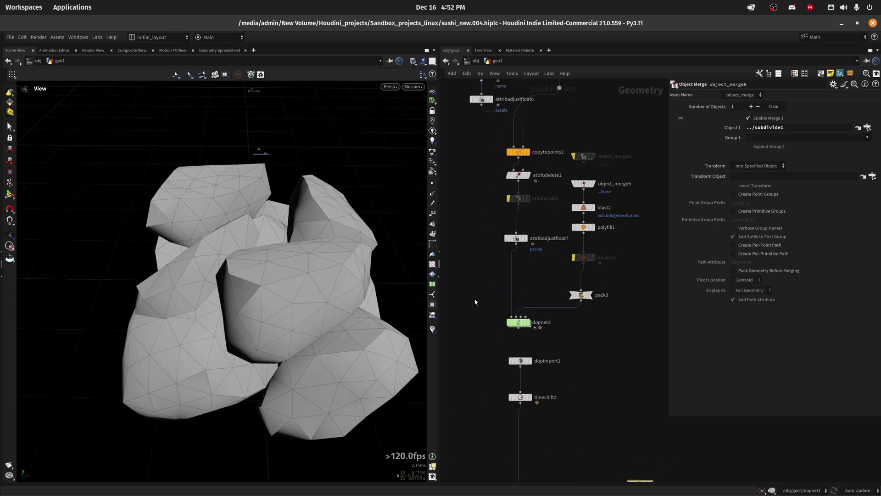
Select dopnet2, then display copytopoints2's copied avocado chunks and review its settings.
click(518, 322)
middle_drag(540, 268, 548, 300)
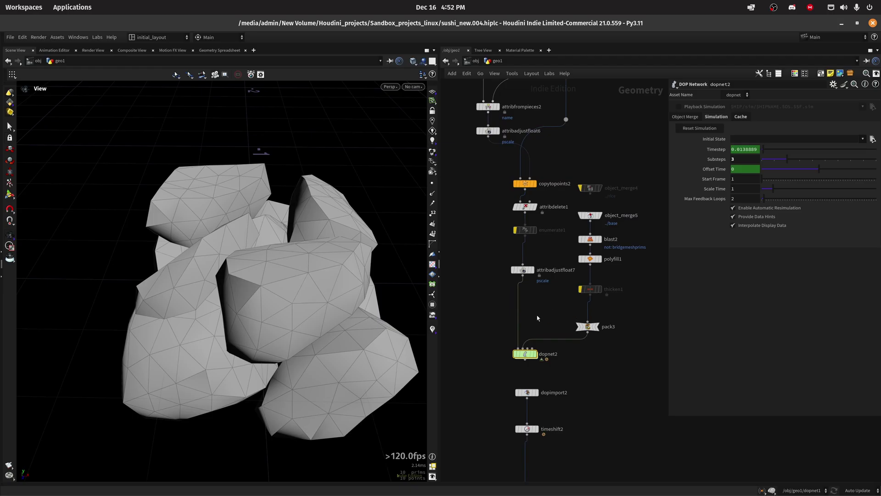
scroll(538, 318, up, 3)
middle_drag(568, 257, 563, 334)
middle_drag(555, 274, 565, 344)
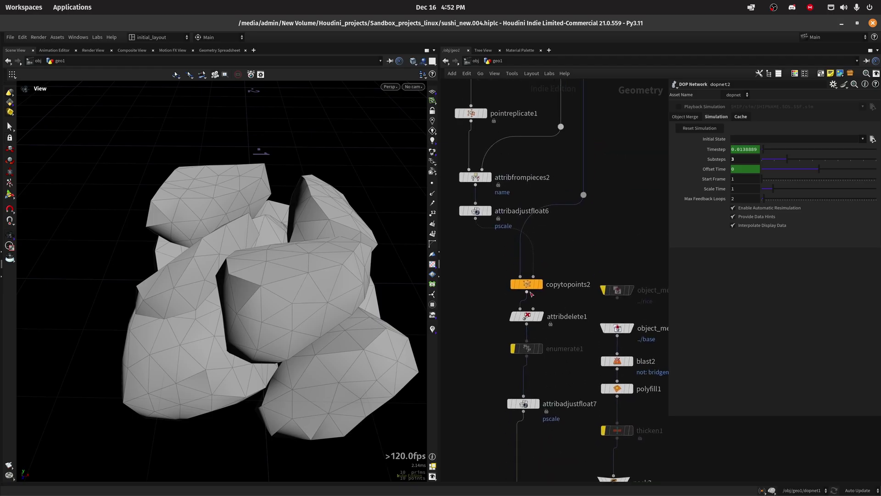
click(540, 284)
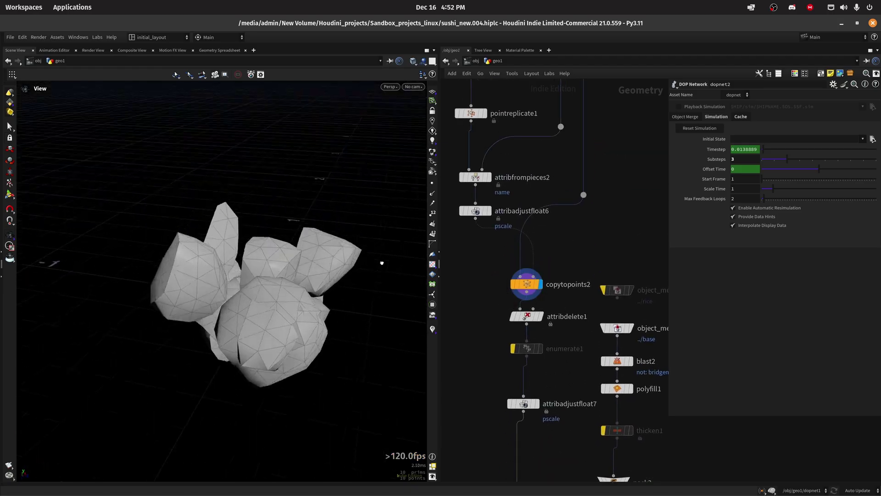
drag(382, 263, 393, 289)
click(526, 284)
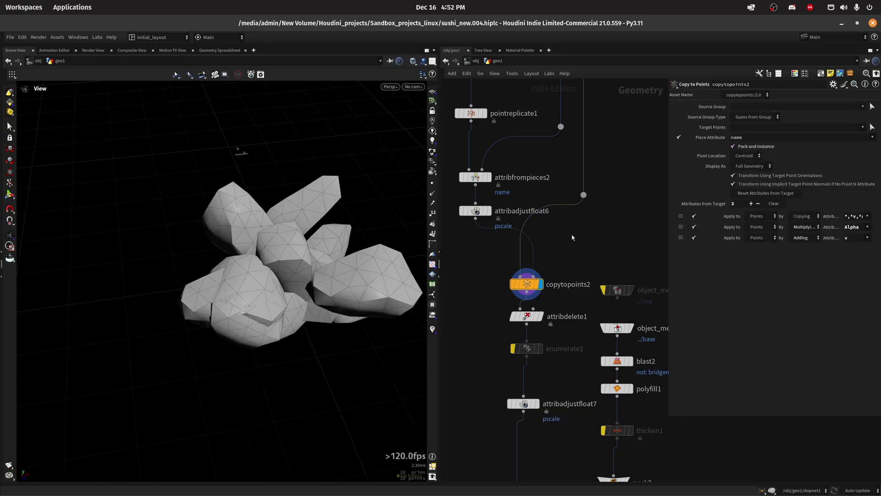
scroll(477, 251, up, 5)
scroll(523, 303, down, 2)
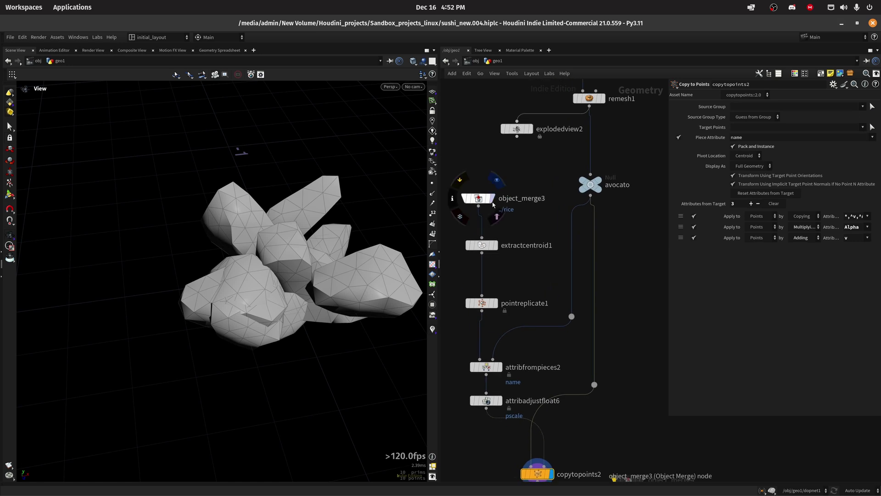
scroll(544, 233, down, 3)
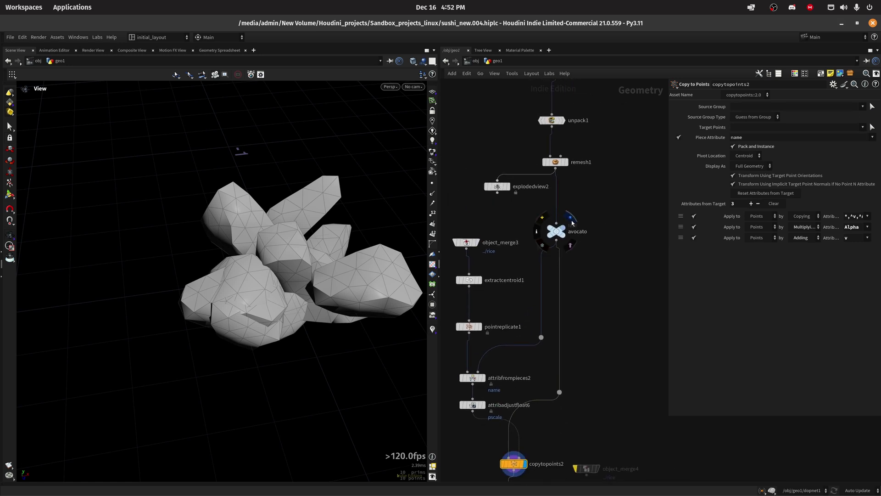
Display the avocato source geometry, then switch back to the copied chunks.
click(564, 232)
alt+drag(344, 262, 318, 268)
middle_drag(532, 459, 553, 361)
click(545, 365)
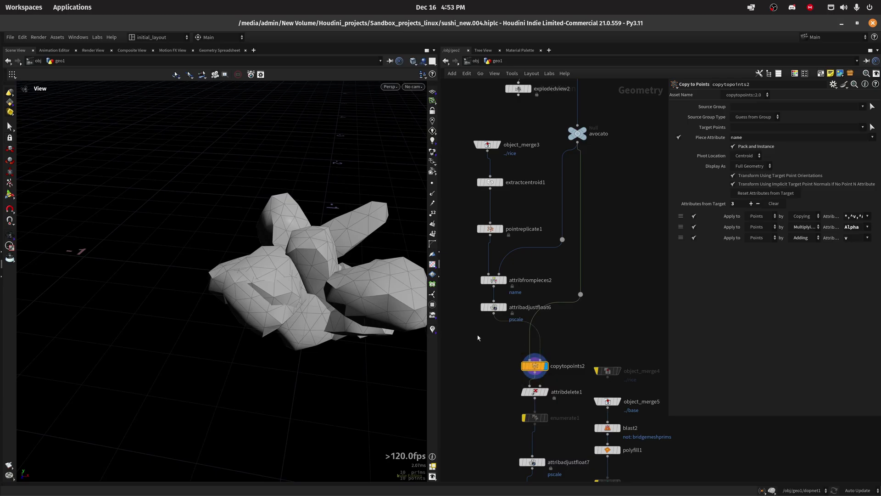
Display the dopnet2 simulation result and dive inside the dynamics network.
middle_drag(478, 337, 480, 135)
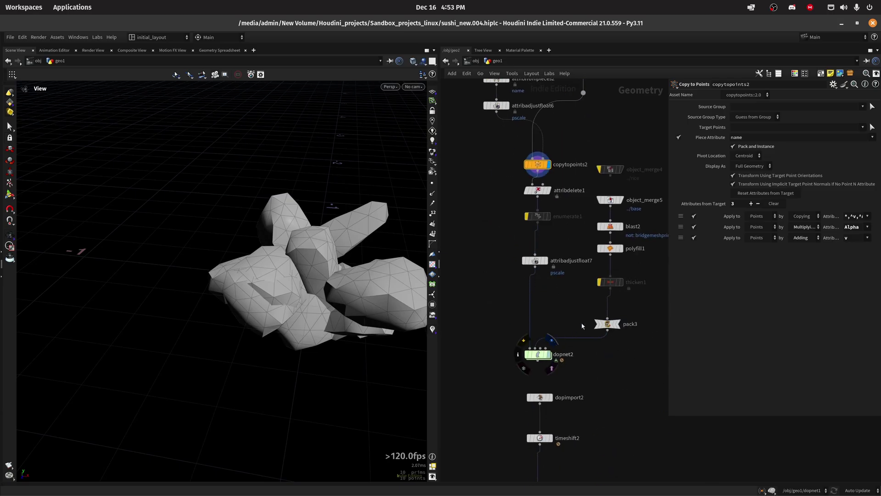
click(549, 354)
double_click(546, 355)
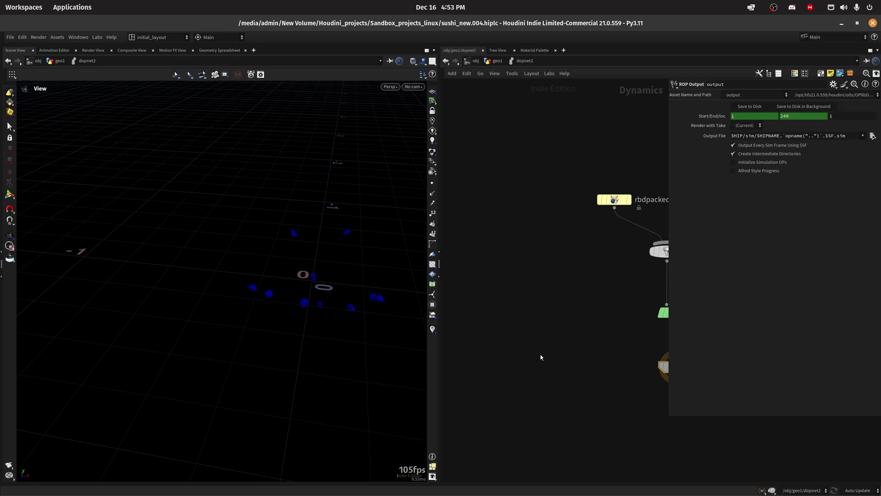
Back in geo1, display avocato_pieces_cache and show its settings.
click(499, 61)
scroll(581, 310, down, 5)
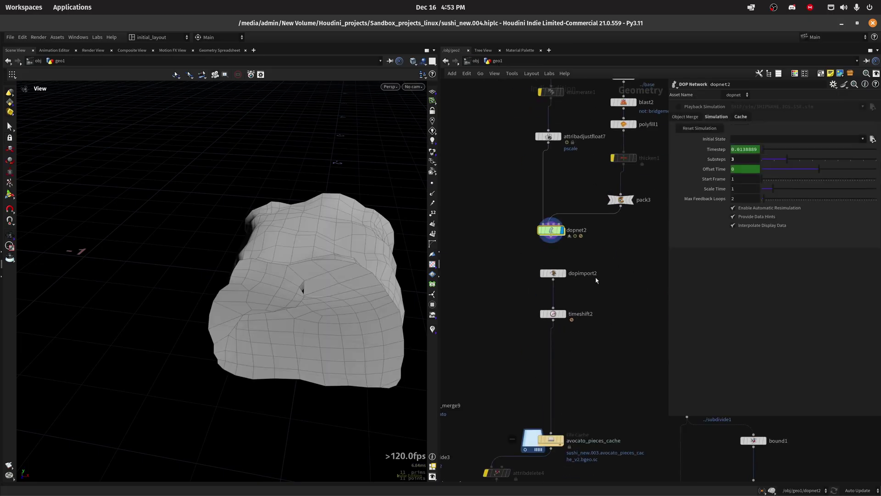
click(578, 365)
click(565, 375)
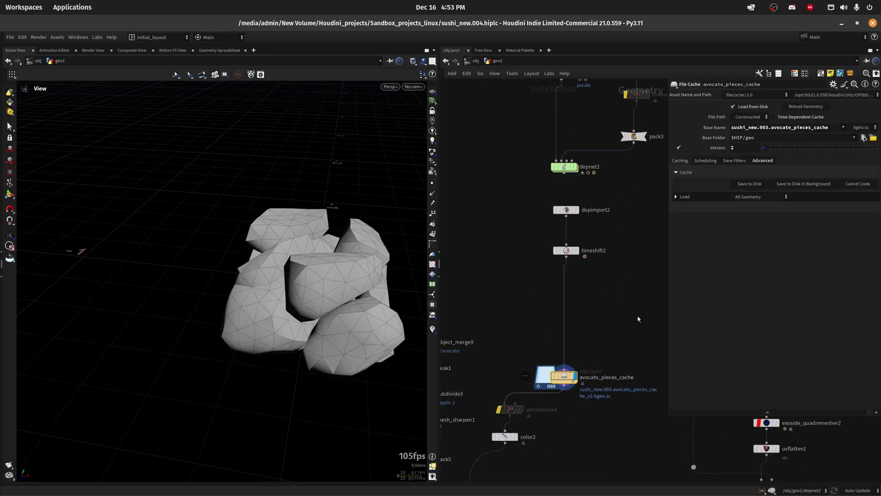
Display the object_merge9 geometry and review its settings.
middle_drag(580, 351, 605, 317)
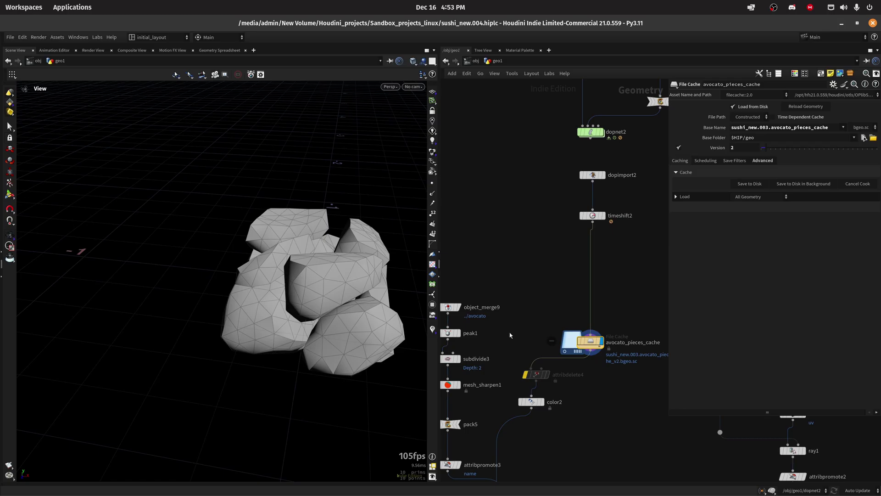
middle_drag(510, 335, 571, 249)
click(519, 234)
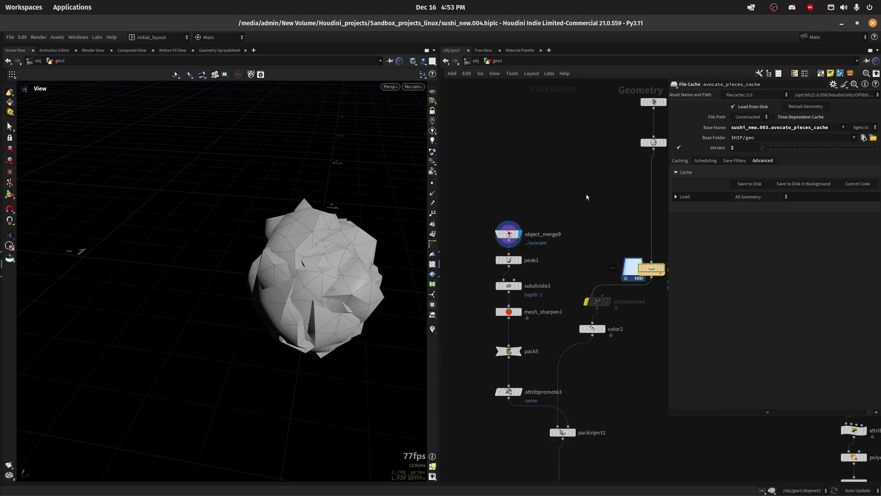
click(508, 234)
scroll(535, 276, down, 4)
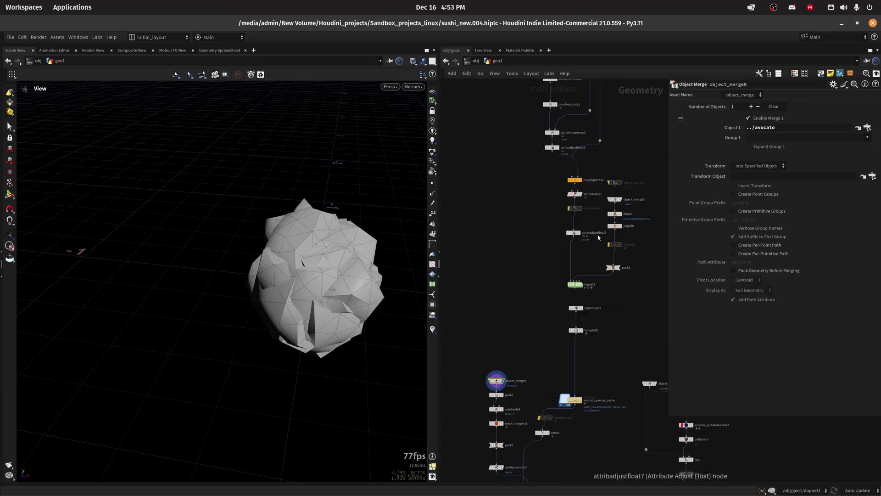
scroll(535, 275, up, 3)
Step through the peak1, subdivide3, mesh_sharpen1, pack5 and attribpromote3 outputs.
click(513, 277)
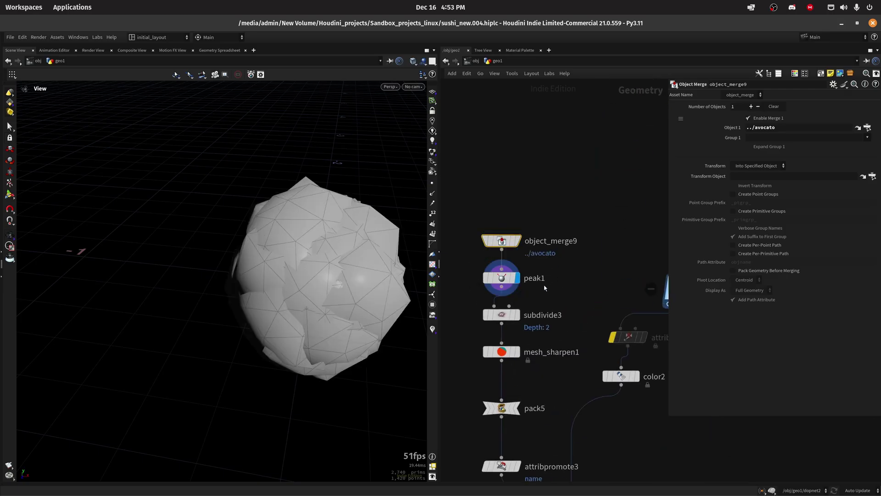
middle_drag(518, 305, 526, 265)
click(527, 294)
click(528, 309)
middle_drag(545, 320, 551, 211)
click(532, 310)
click(521, 310)
click(519, 296)
click(504, 295)
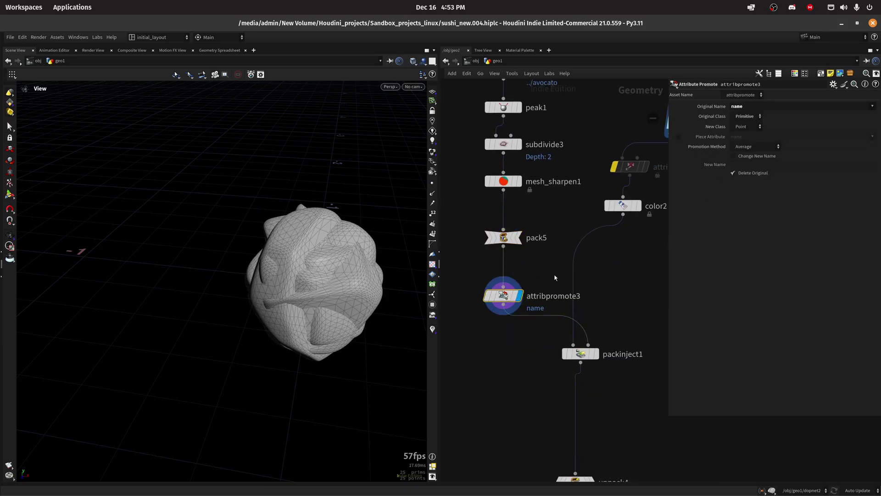
Display color2's output and check its color settings and geometry attribute info.
middle_drag(555, 278, 508, 292)
click(587, 221)
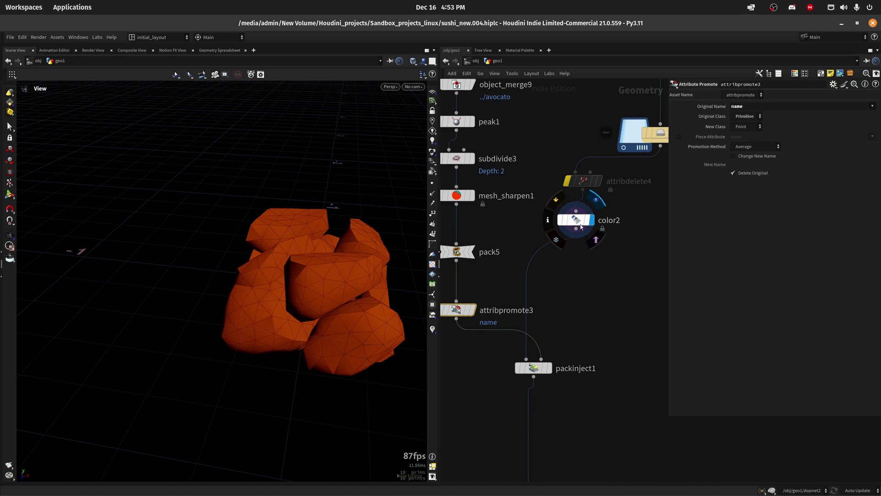
click(581, 227)
middle_click(577, 221)
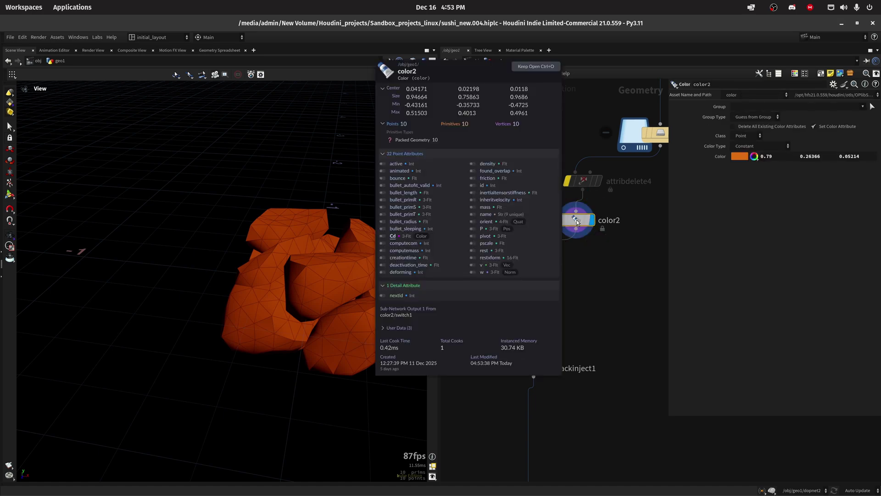
Display packinject1 and toggle its bypass on and off to compare the pieces.
click(549, 368)
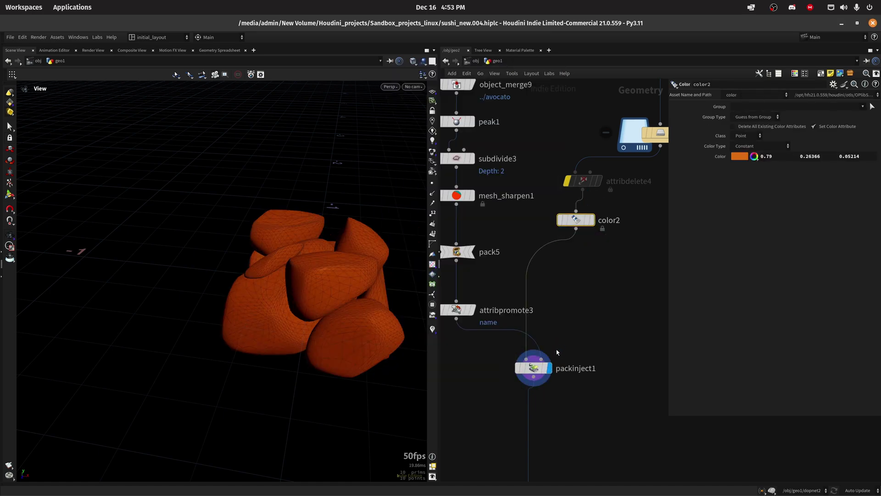
click(534, 368)
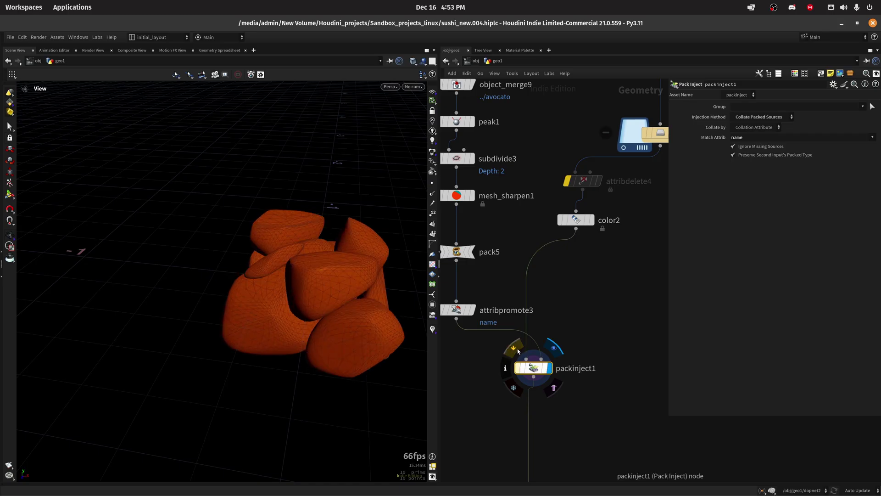
click(518, 351)
click(518, 351)
click(519, 349)
click(519, 349)
click(520, 347)
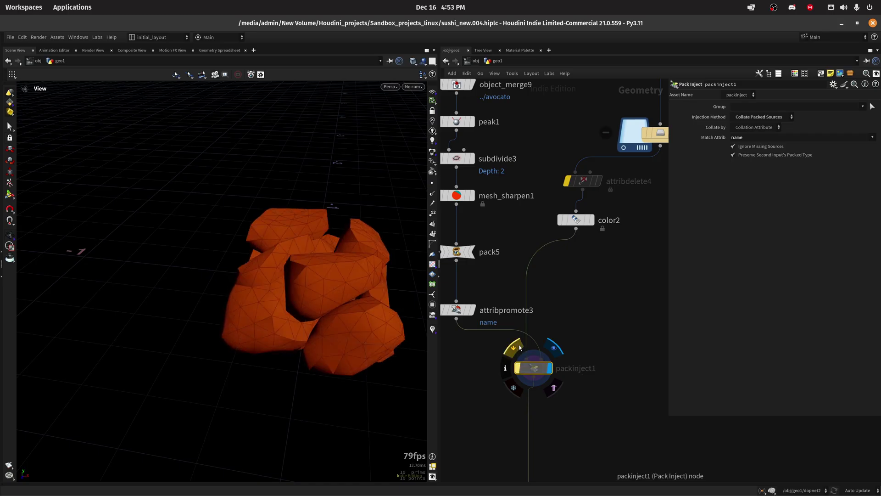
click(520, 348)
Frame the node graph and display the merged avocato geometry from object_merge9.
key(h)
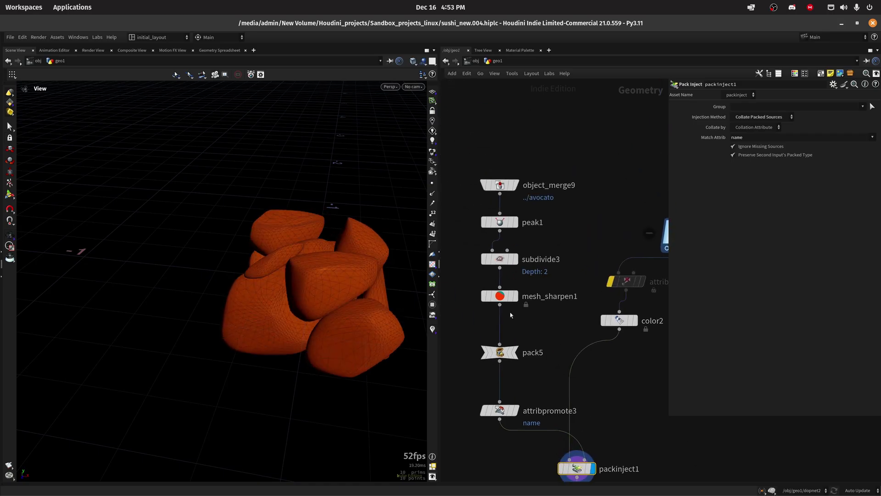
middle_drag(554, 235, 551, 291)
click(513, 240)
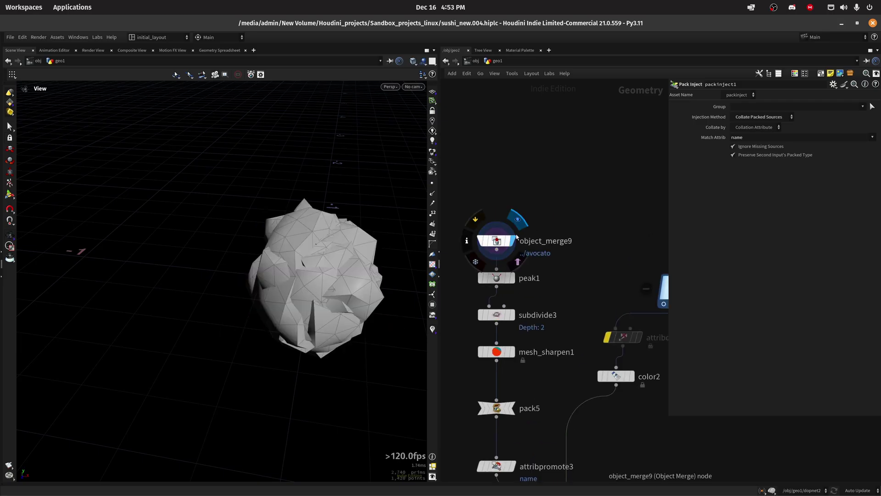
key(h)
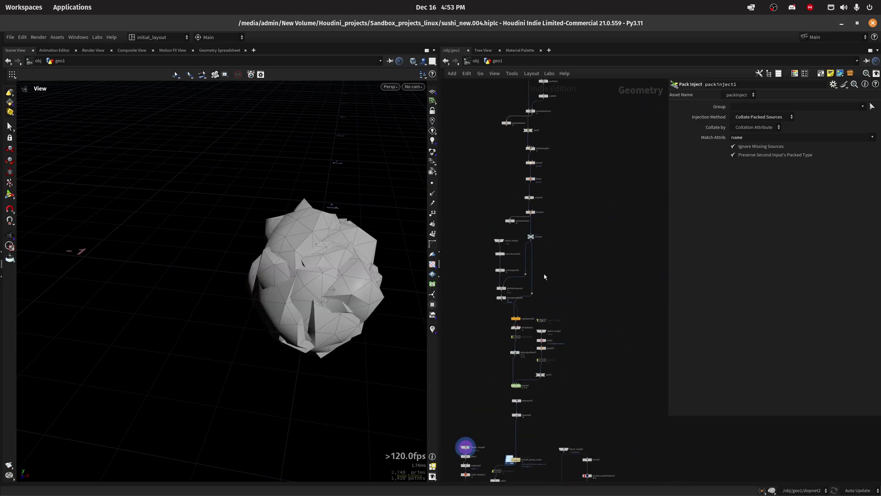
scroll(546, 280, up, 5)
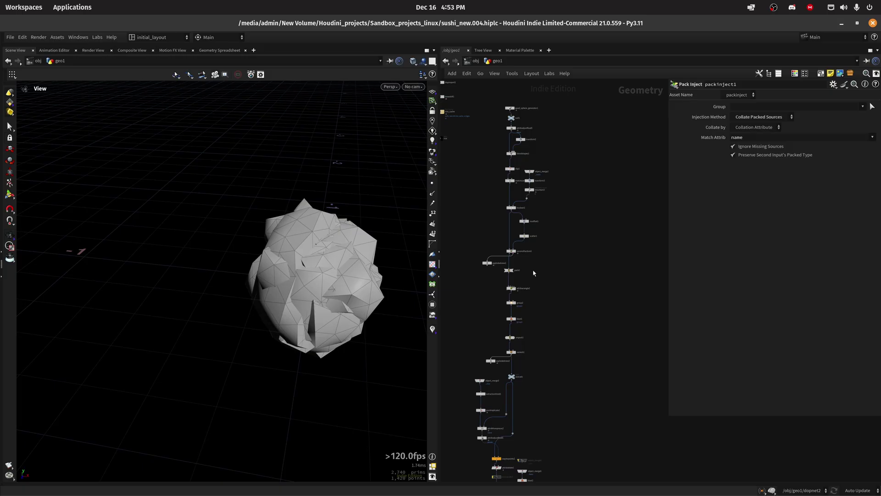
scroll(532, 270, up, 6)
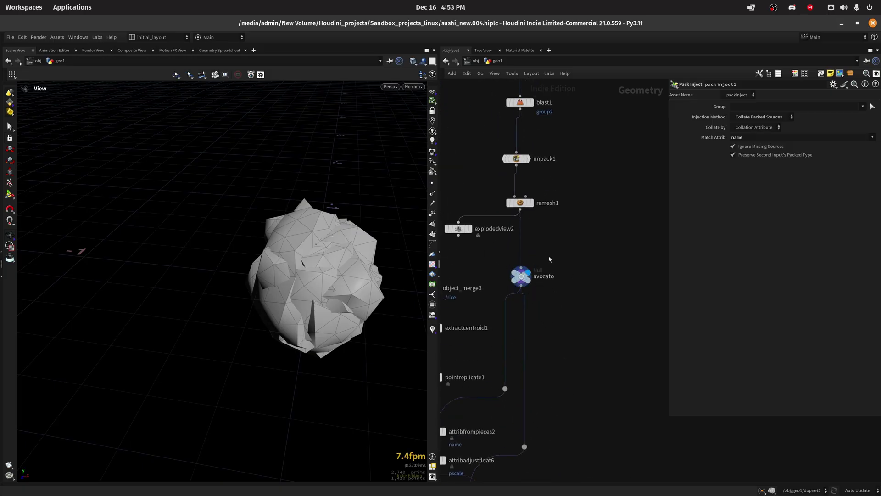
scroll(540, 274, down, 6)
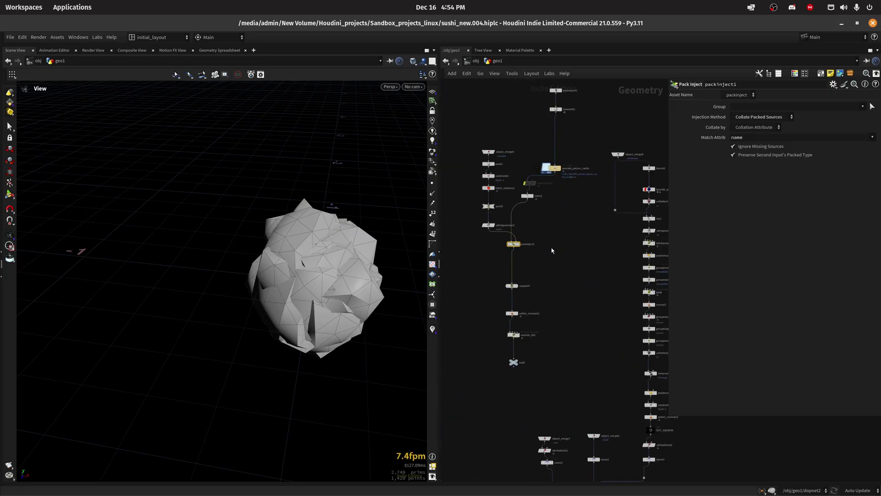
scroll(532, 274, up, 4)
Inspect the mesh_sharpen1, unpack1 and voronoifracture1 outputs, orbiting to the egg's cut interior.
click(494, 338)
scroll(493, 338, down, 4)
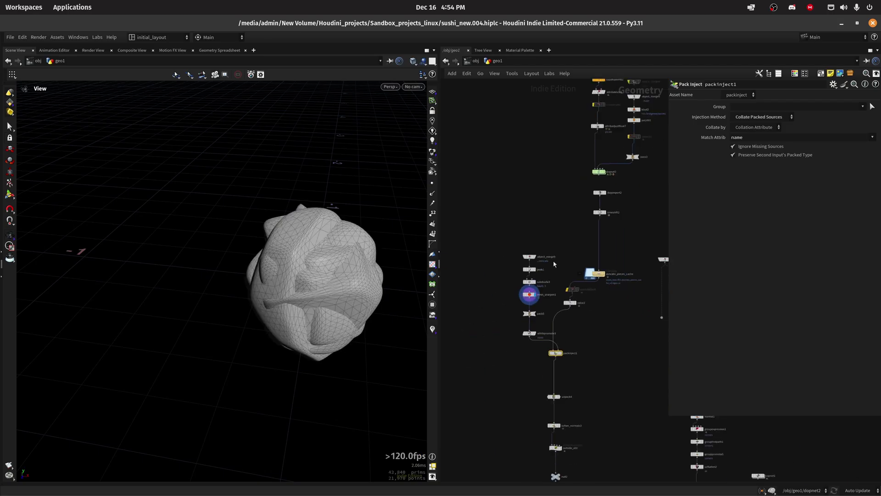
middle_drag(616, 109, 540, 312)
scroll(552, 247, up, 5)
middle_drag(556, 225, 563, 364)
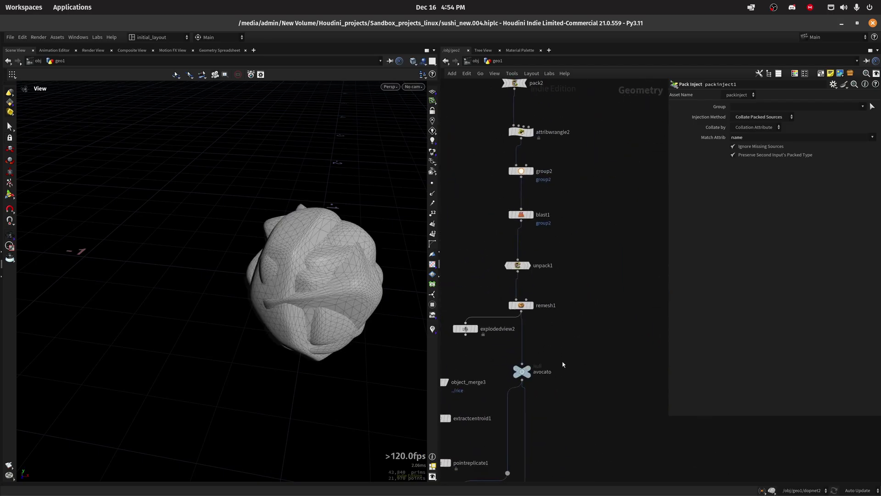
middle_click(523, 266)
click(526, 266)
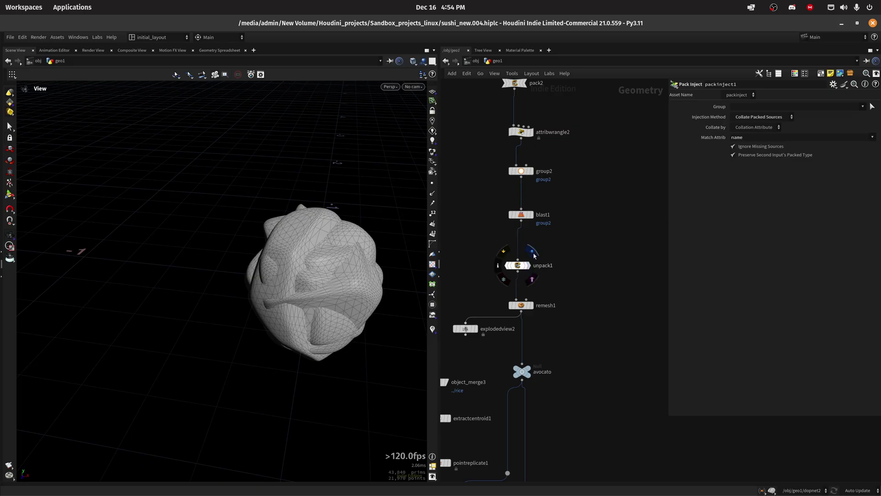
scroll(567, 365, down, 1)
middle_drag(567, 200, 567, 364)
click(526, 264)
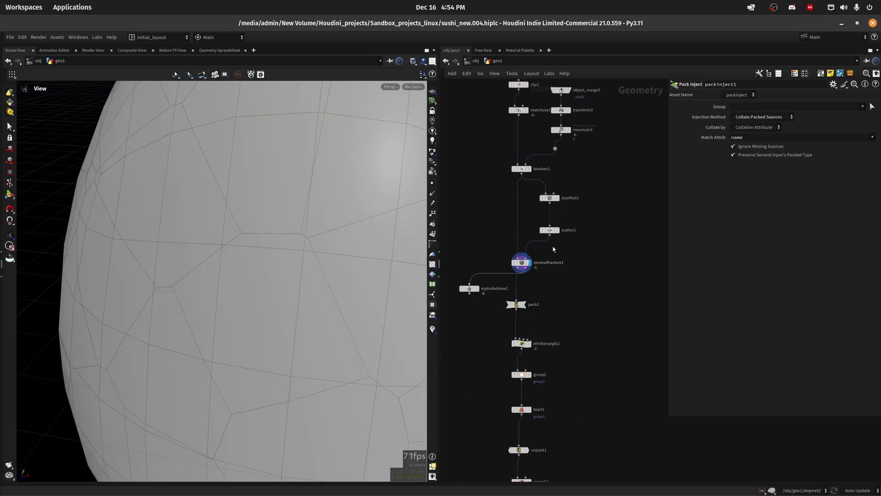
scroll(346, 298, down, 6)
drag(321, 320, 481, 312)
Display the Pack Inject result again and orbit around the orange faceted avocado pieces.
scroll(480, 312, down, 5)
middle_drag(481, 312, 500, 193)
scroll(505, 378, up, 5)
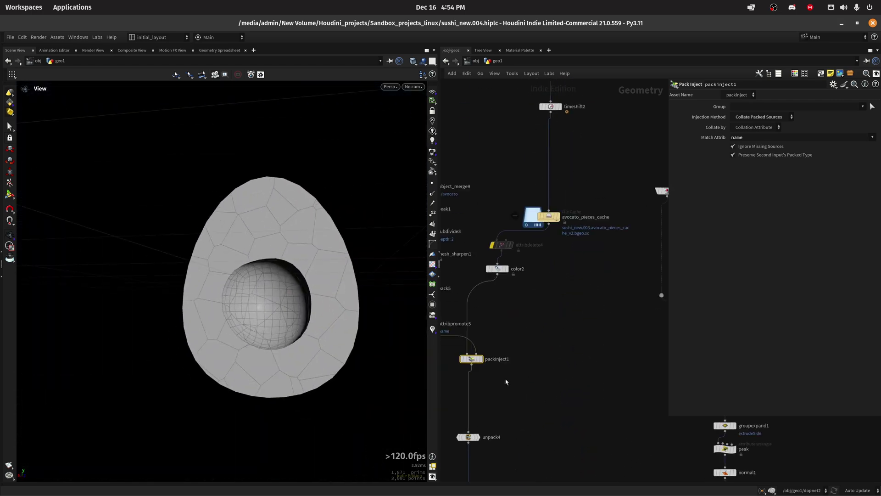
middle_drag(505, 378, 543, 358)
click(542, 357)
scroll(309, 290, up, 5)
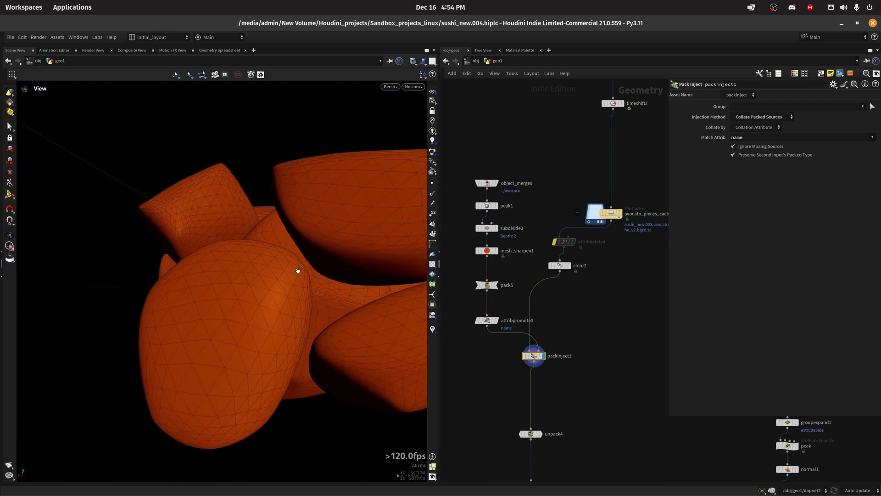
drag(297, 269, 340, 298)
scroll(312, 273, down, 3)
scroll(345, 289, up, 2)
scroll(556, 336, up, 2)
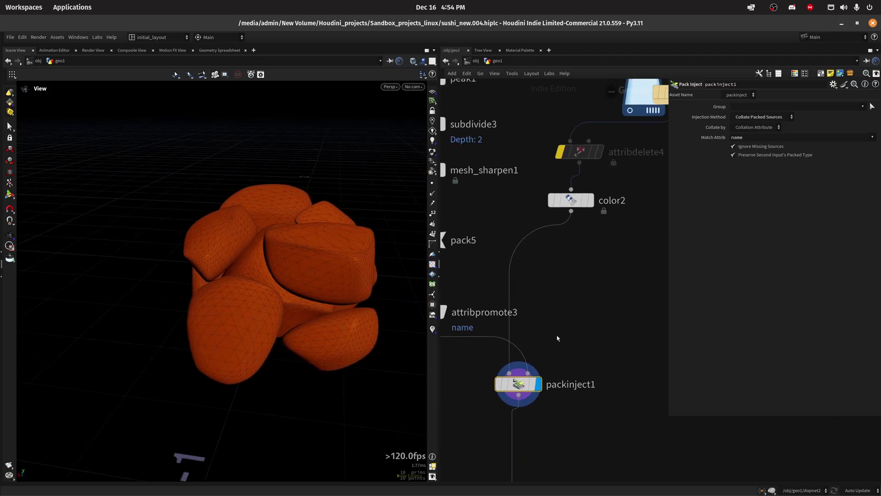
scroll(557, 335, down, 3)
scroll(563, 307, up, 3)
Show color2 in the Geometry Spreadsheet with the transform intrinsic column and inspect a value.
click(556, 262)
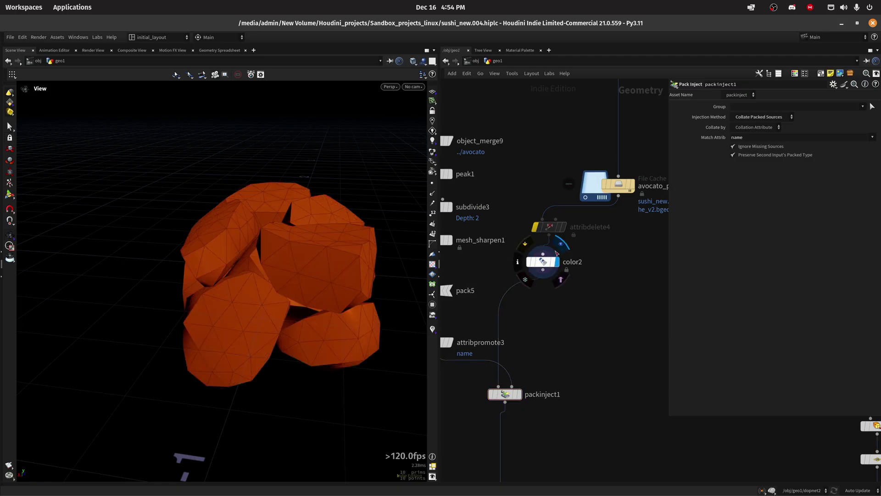
click(541, 262)
click(216, 51)
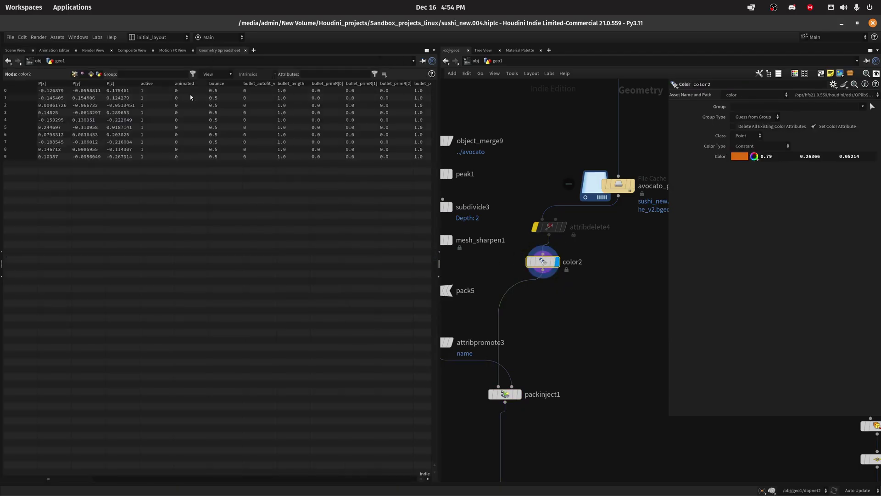
click(135, 112)
click(250, 74)
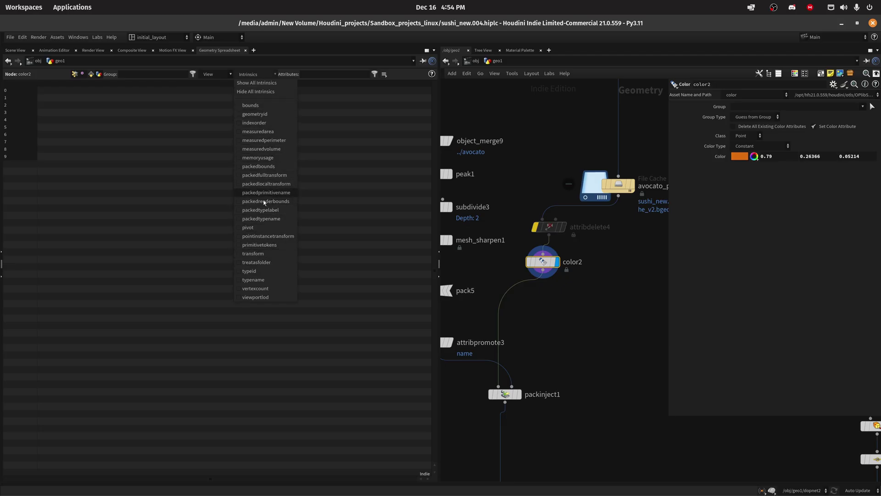
click(259, 253)
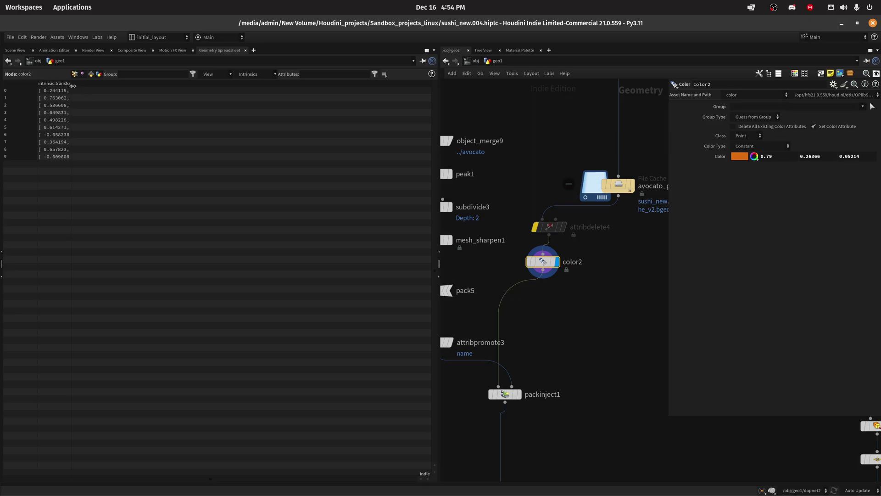
drag(73, 84, 408, 98)
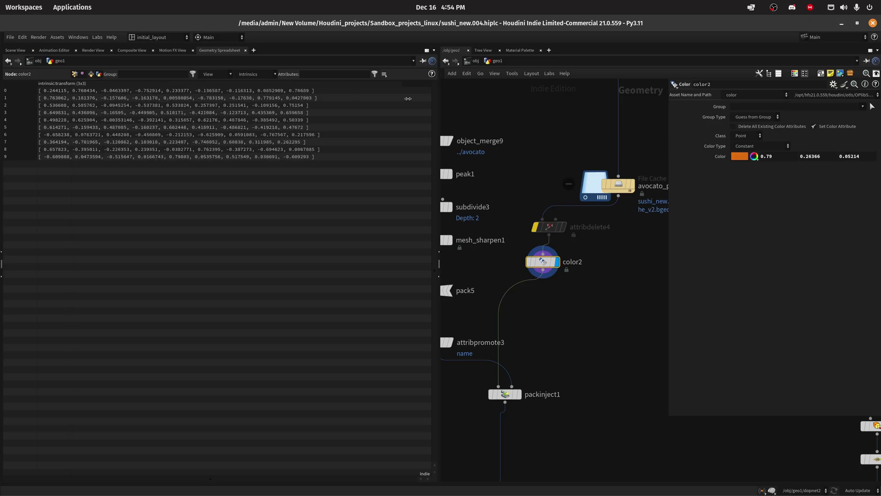
click(263, 102)
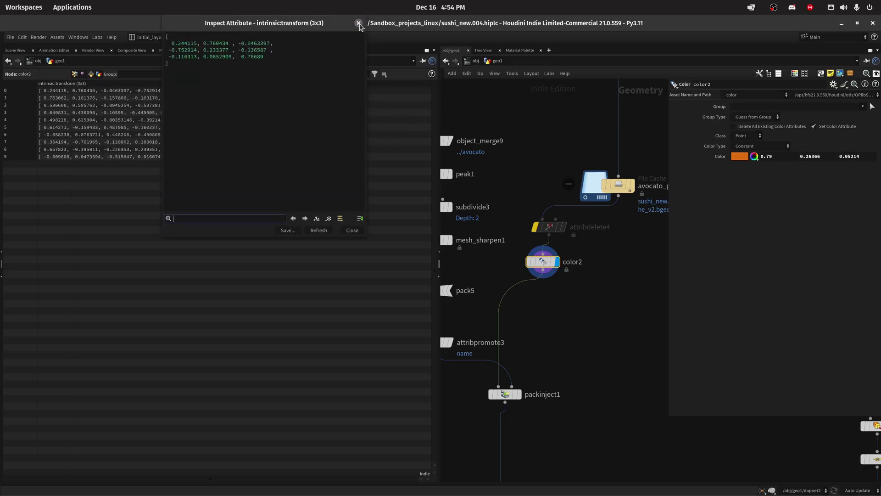
key(Escape)
Switch to the packedfulltransform intrinsic and inspect its 4x4 matrix.
click(256, 74)
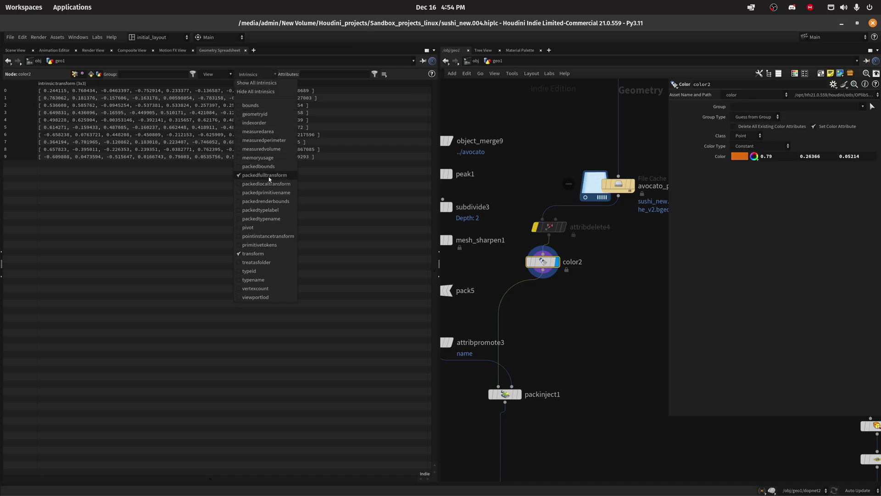
click(254, 177)
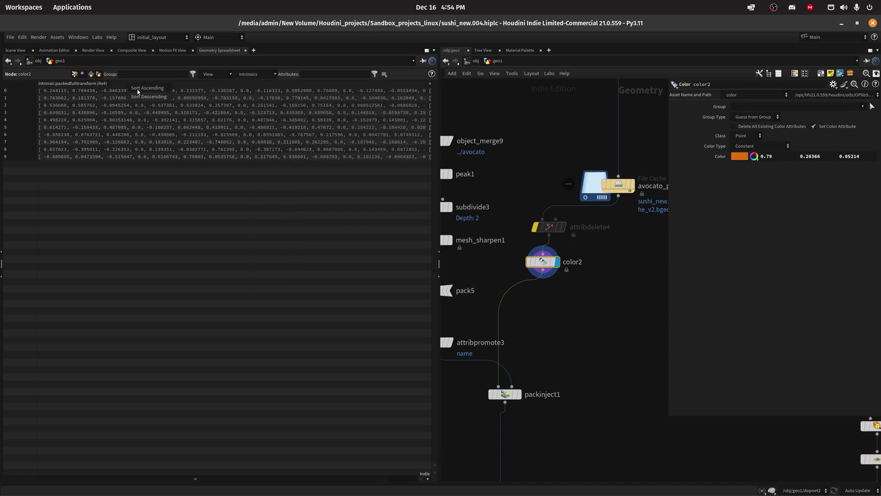
click(122, 97)
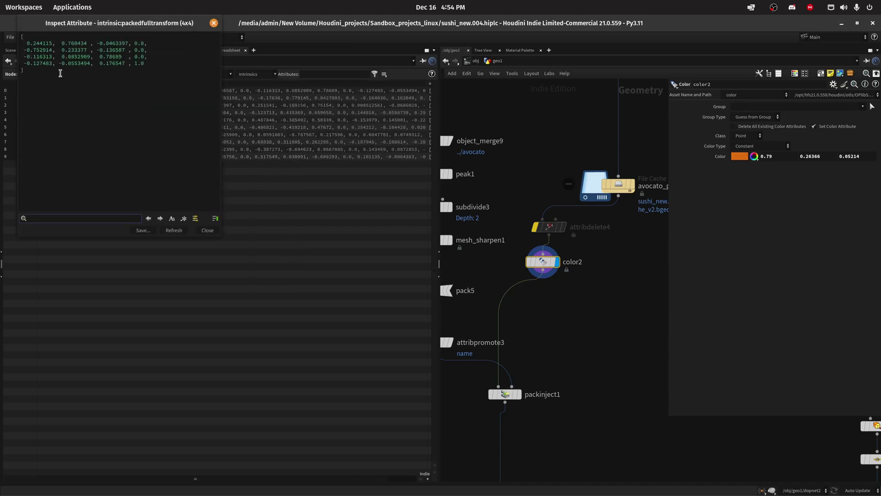
click(214, 23)
Return to the 3D scene view and display the Pack Inject result again.
click(15, 50)
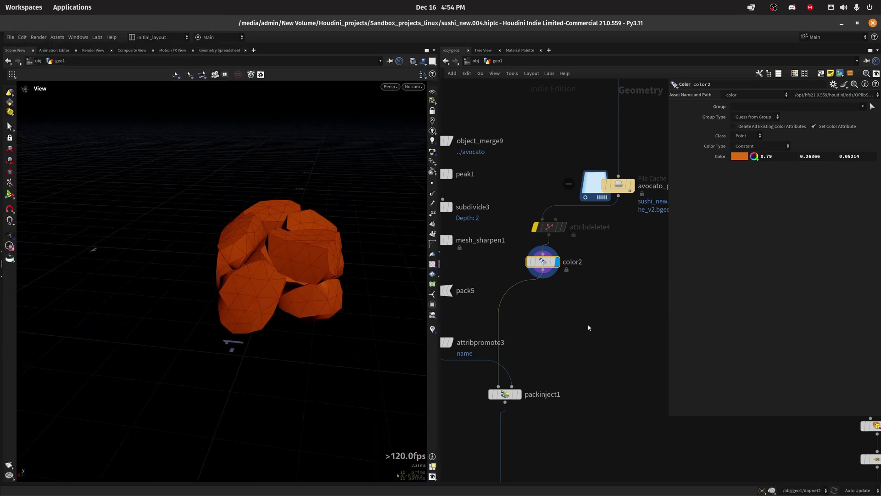
scroll(589, 328, down, 10)
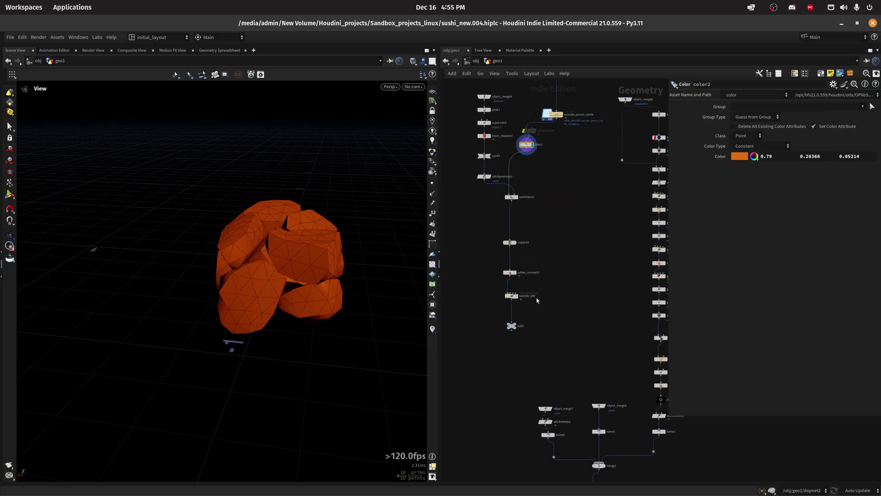
scroll(537, 301, up, 4)
click(525, 237)
scroll(312, 237, up, 2)
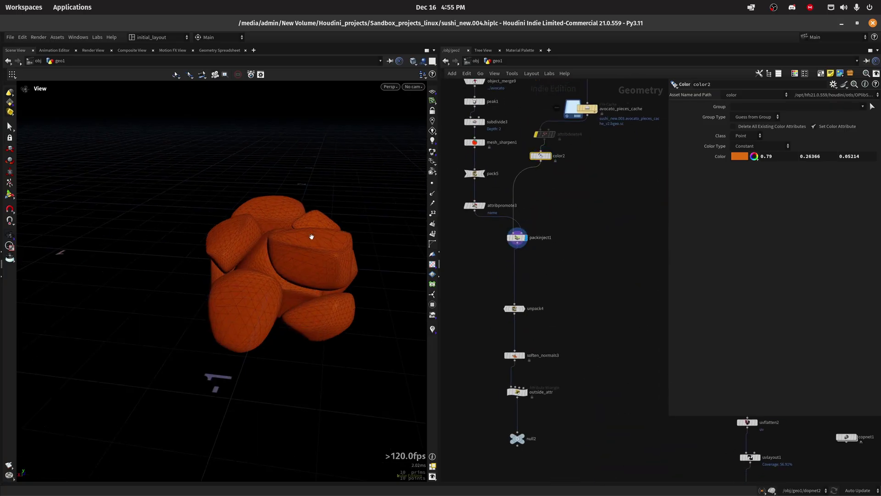
scroll(312, 237, up, 1)
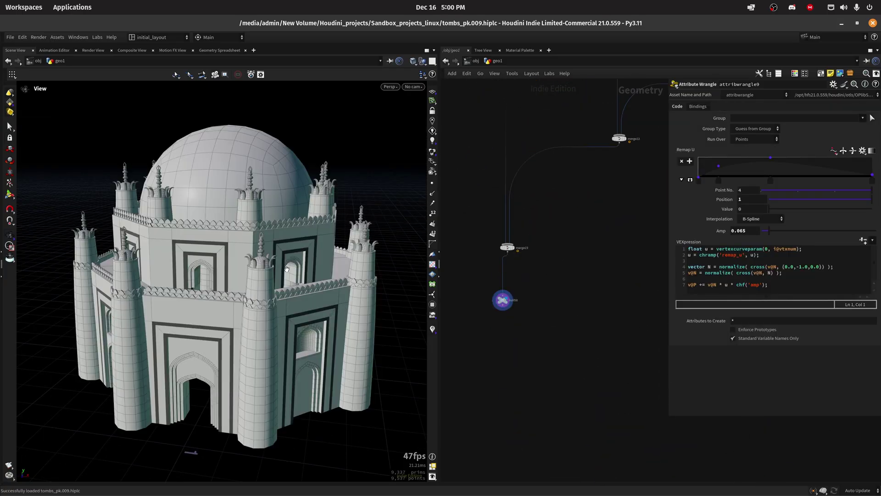
Zoom the viewport in on a minaret finial and zoom out the network editor.
scroll(287, 268, up, 2)
scroll(287, 268, down, 3)
scroll(334, 275, up, 4)
scroll(253, 293, down, 3)
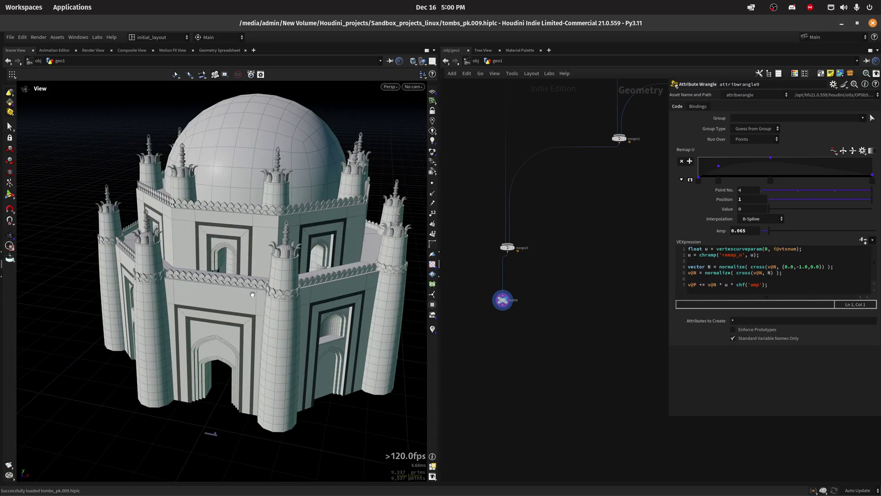
scroll(252, 293, down, 2)
scroll(285, 289, up, 4)
scroll(306, 286, down, 1)
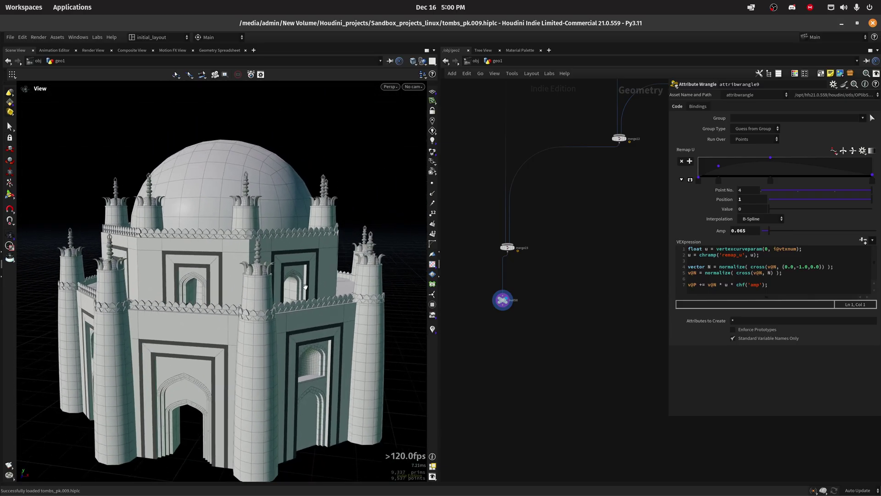
scroll(305, 287, down, 2)
scroll(243, 269, up, 5)
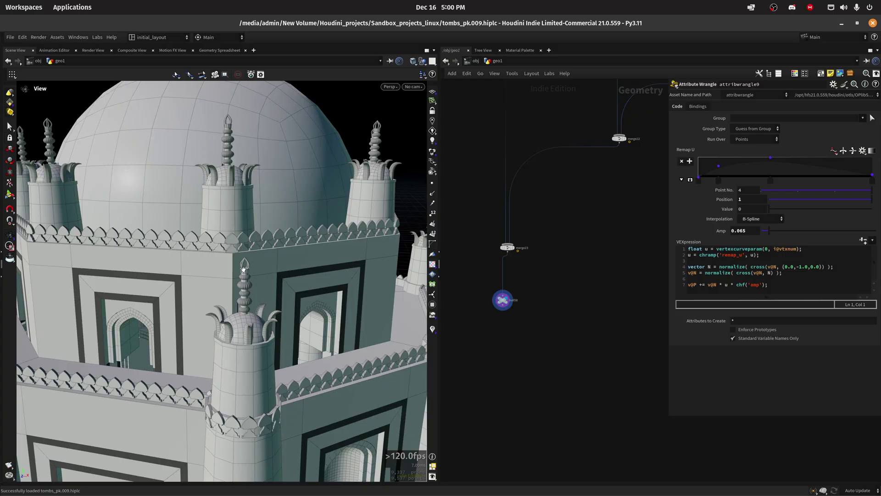
scroll(243, 269, up, 3)
scroll(321, 254, down, 2)
scroll(304, 267, up, 2)
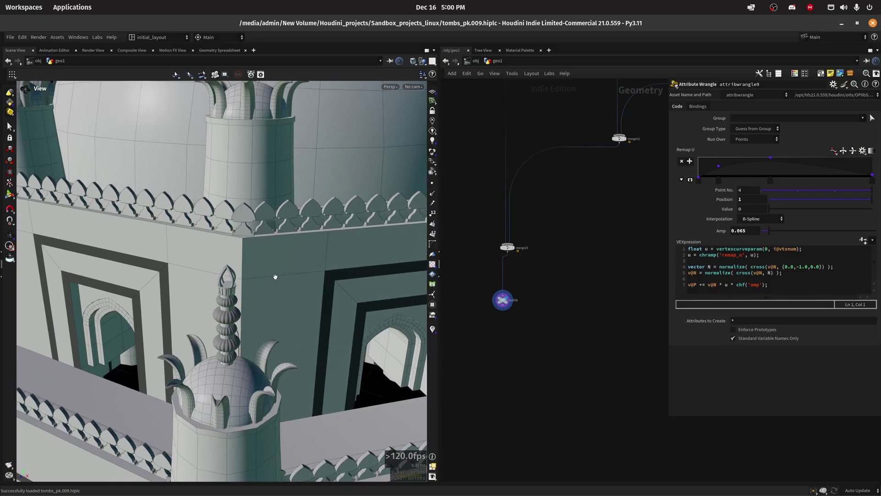
scroll(274, 296, down, 3)
scroll(255, 291, up, 2)
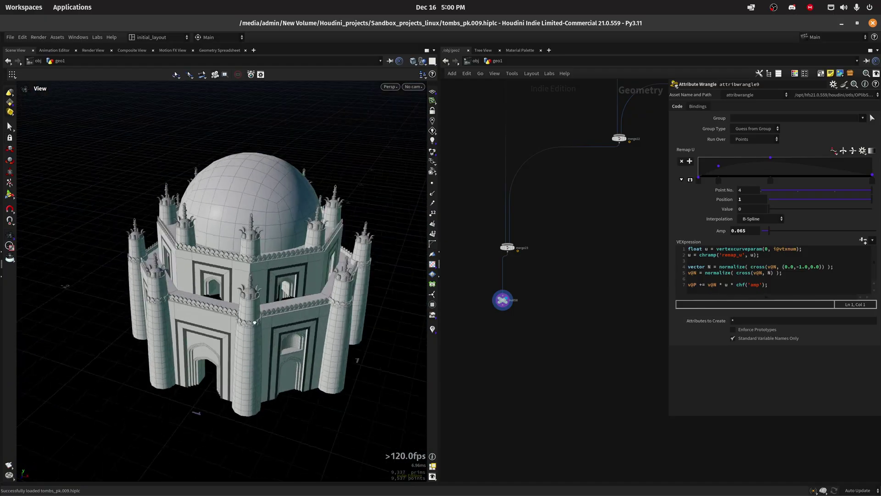
scroll(255, 291, up, 6)
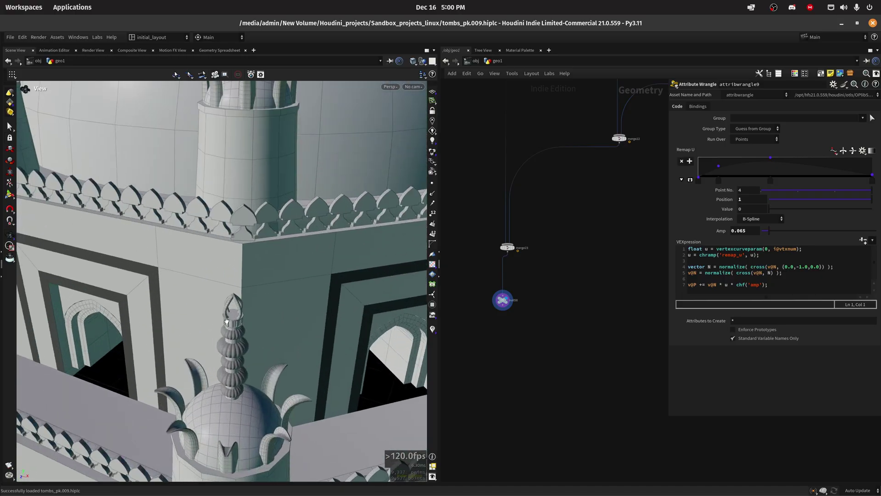
scroll(259, 281, up, 3)
scroll(243, 299, down, 4)
scroll(225, 319, up, 3)
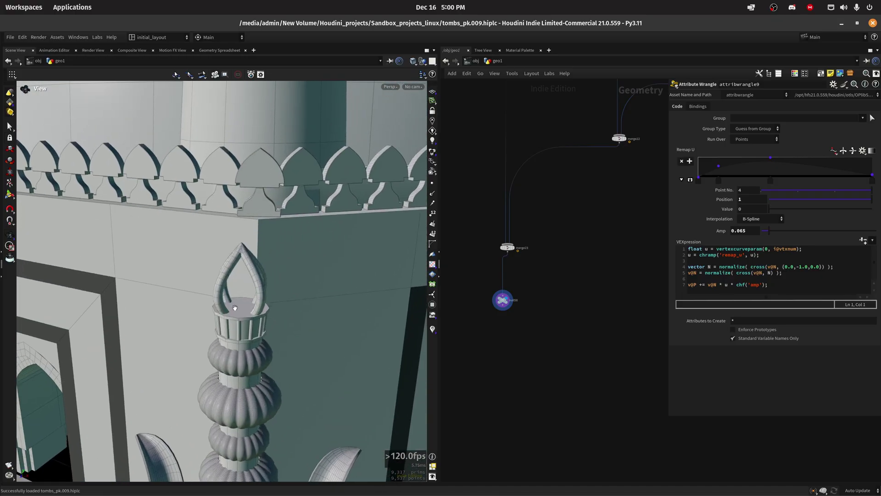
scroll(574, 322, down, 6)
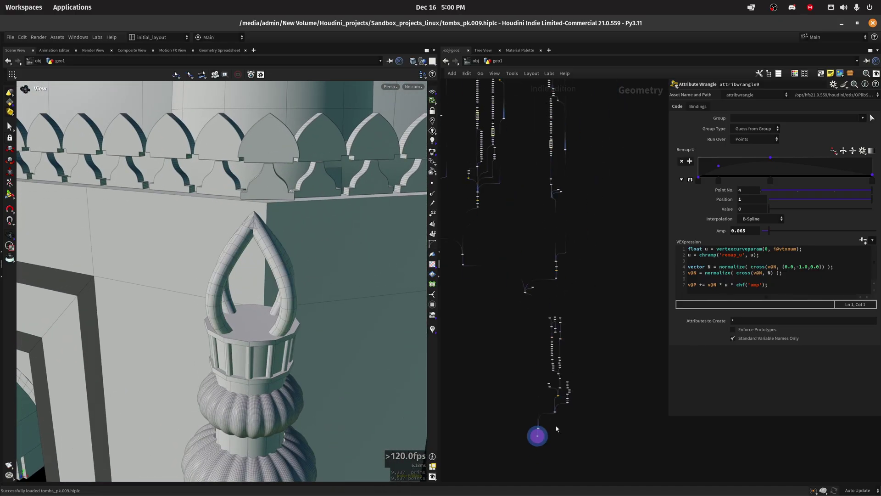
scroll(556, 252, up, 6)
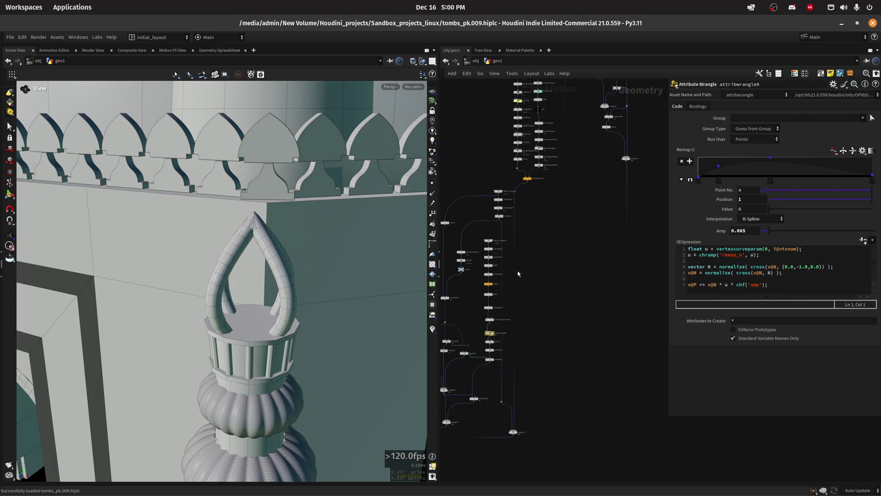
Display and frame the object_merge12 disc, then resample22 and the transform7 square.
click(500, 265)
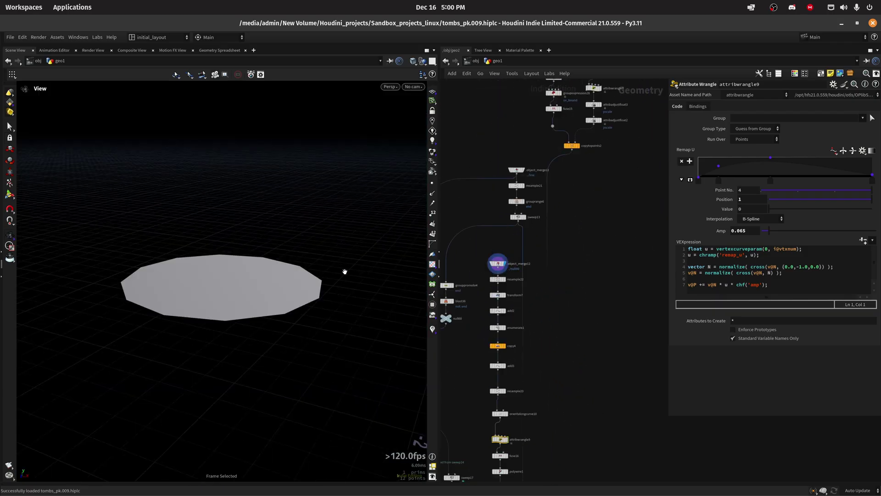
key(f)
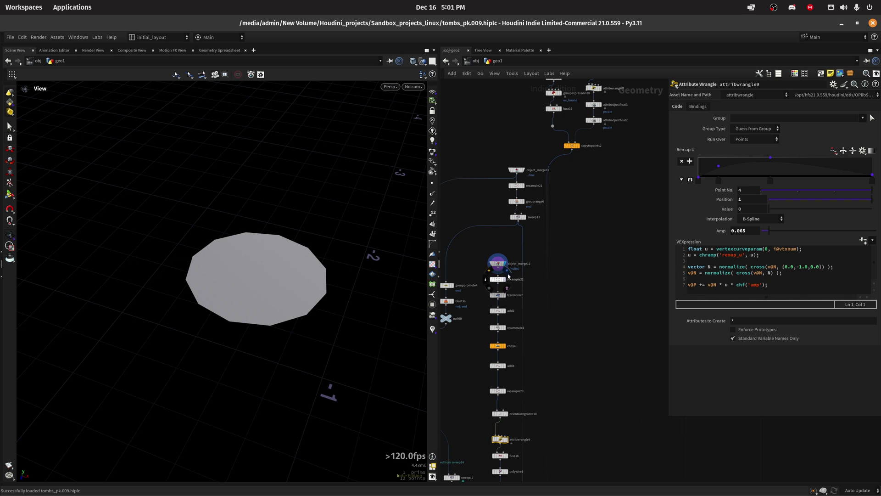
click(498, 279)
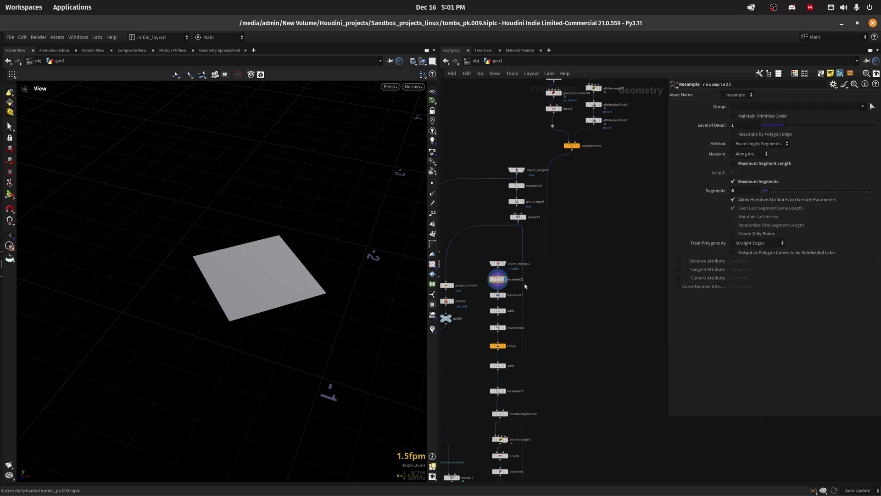
click(504, 295)
mouse_move(348, 327)
mouse_down()
mouse_move(343, 345)
mouse_move(335, 331)
mouse_up()
Display add2's four points and inspect the add2, enumerate1 and copy4 settings.
click(504, 311)
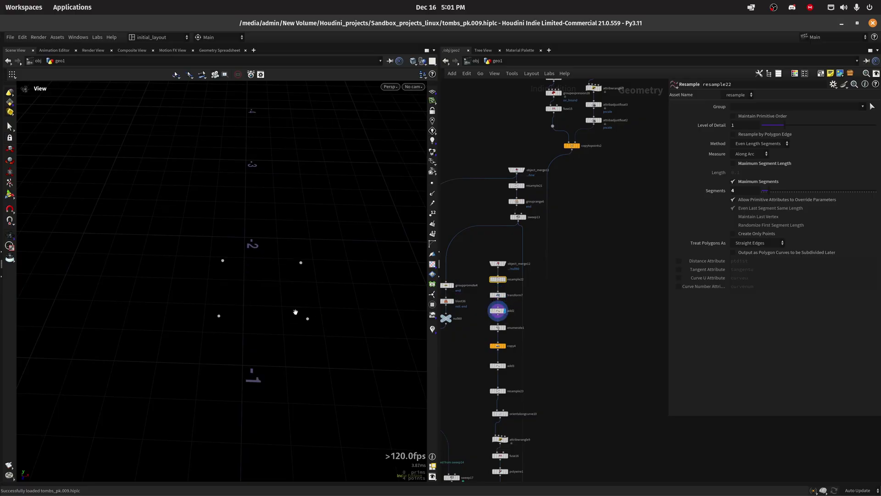
scroll(295, 312, up, 3)
click(498, 311)
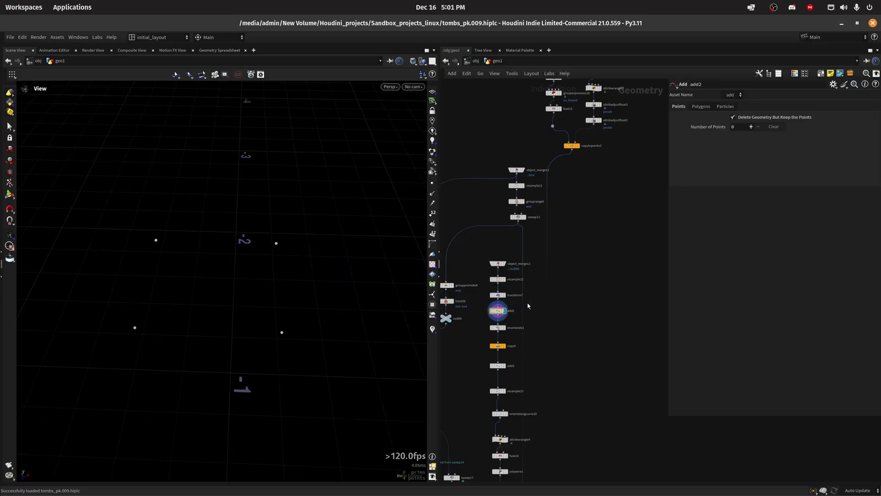
click(499, 328)
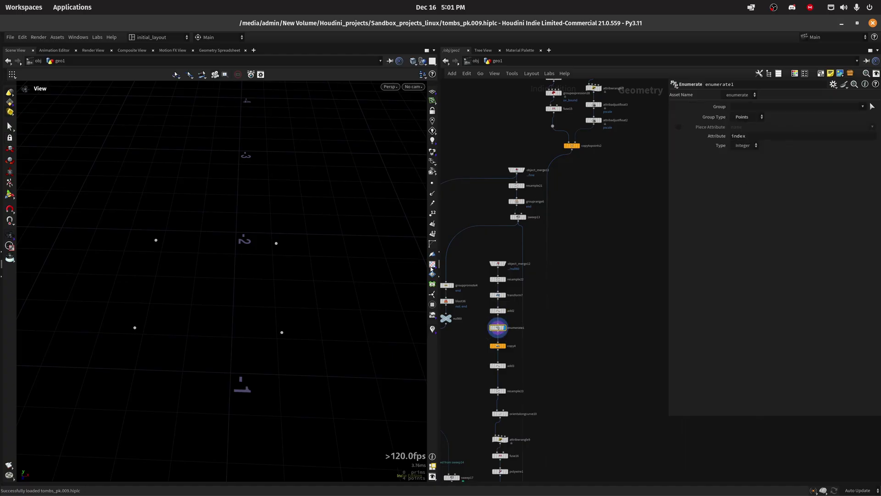
click(498, 345)
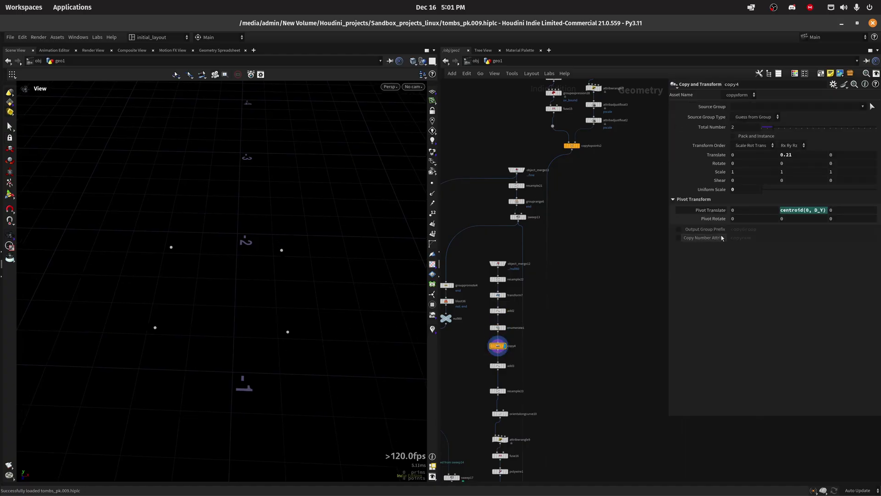
drag(275, 151, 260, 252)
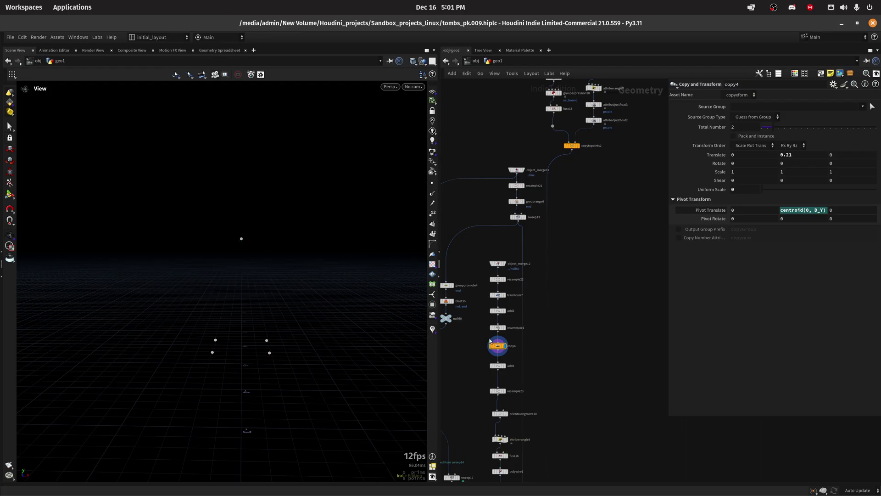
Display the add3 lines and inspect their settings.
click(507, 365)
click(497, 366)
mouse_move(257, 294)
mouse_down()
mouse_move(168, 312)
mouse_move(233, 315)
mouse_move(264, 287)
mouse_up()
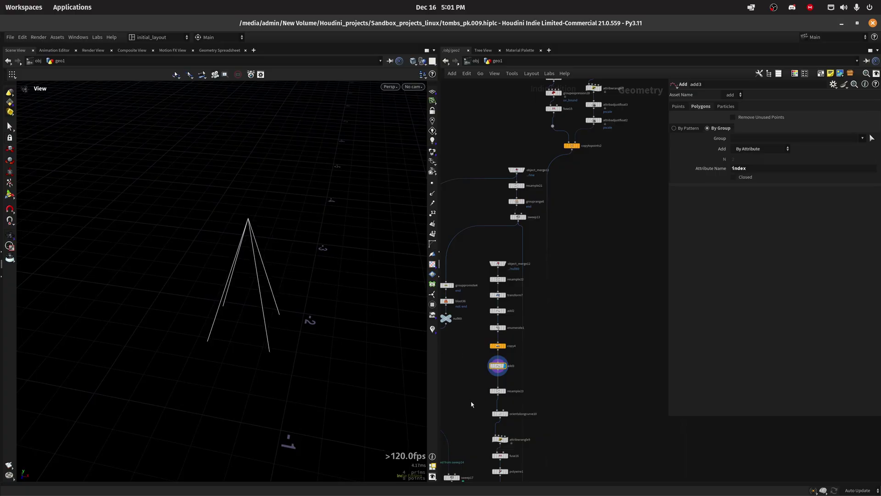
scroll(471, 404, down, 5)
scroll(523, 374, up, 2)
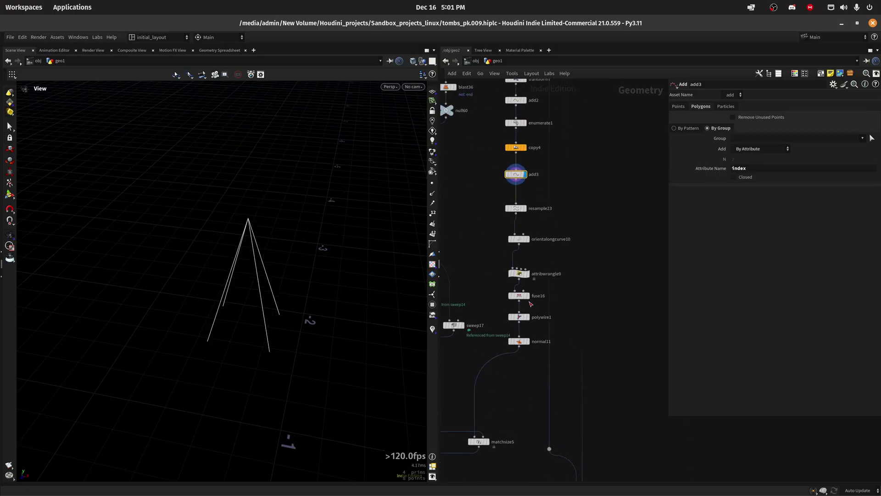
Compare attribwrangle9's bulged curves with resample23's straight curves.
click(527, 273)
mouse_move(260, 265)
mouse_down()
mouse_move(250, 228)
mouse_move(138, 241)
mouse_move(273, 271)
mouse_up()
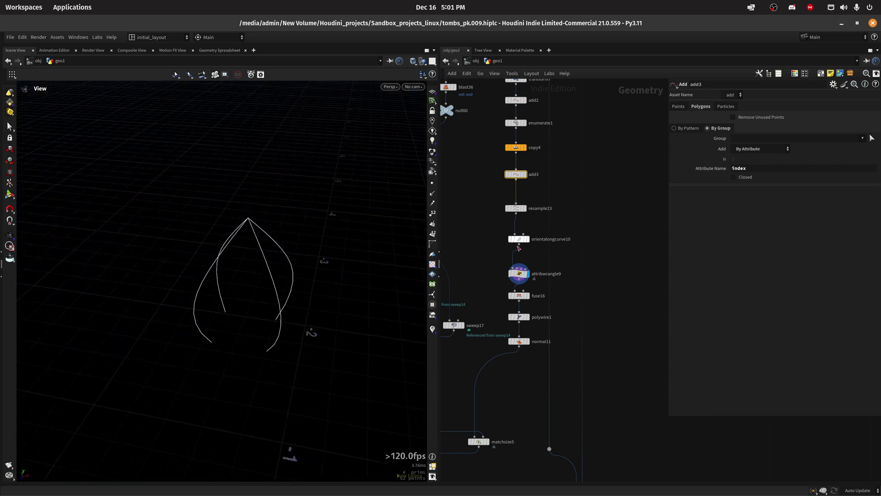
middle_drag(518, 248, 497, 315)
click(504, 274)
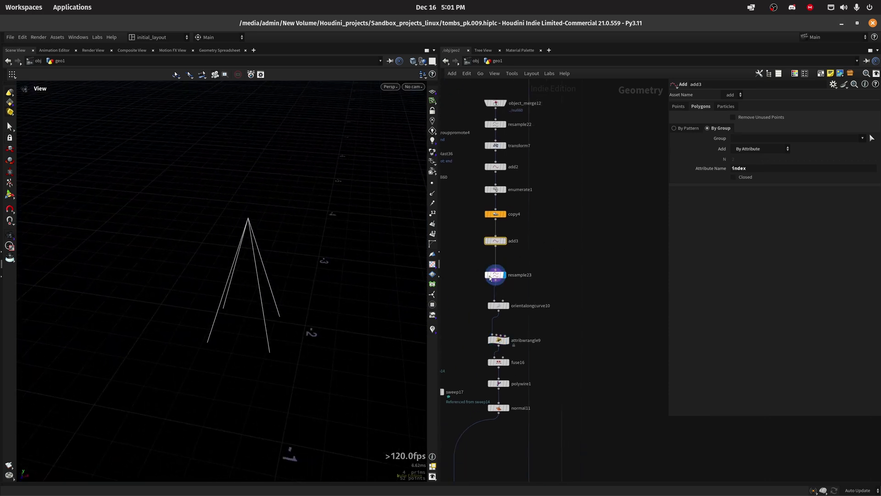
Show point markers and orientation normals, and inspect orientalongcurve10's settings.
click(431, 193)
drag(368, 248, 322, 266)
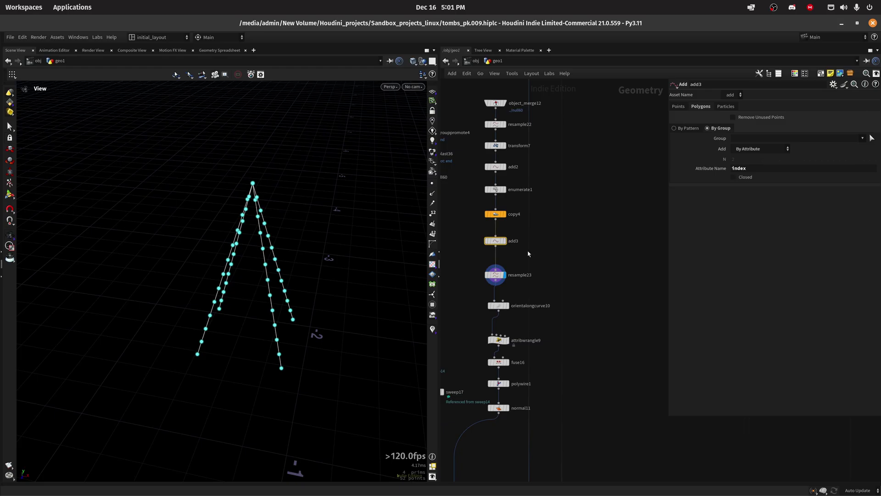
click(498, 306)
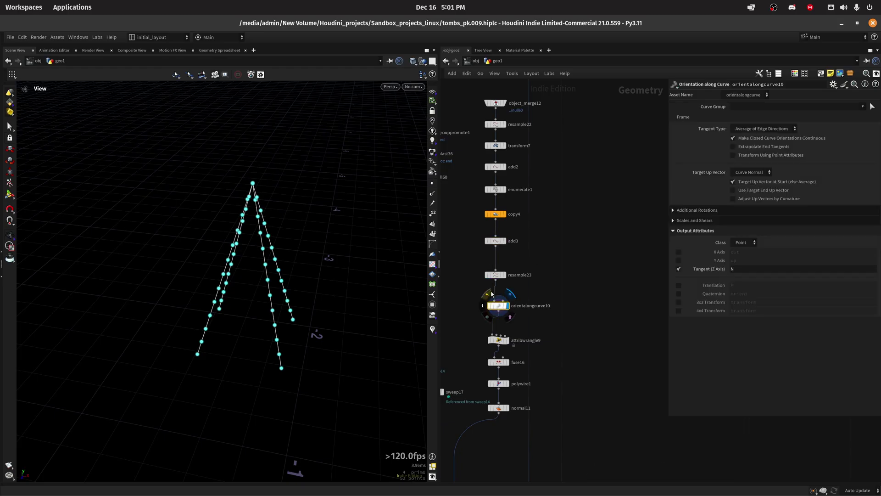
click(431, 202)
drag(368, 222, 296, 292)
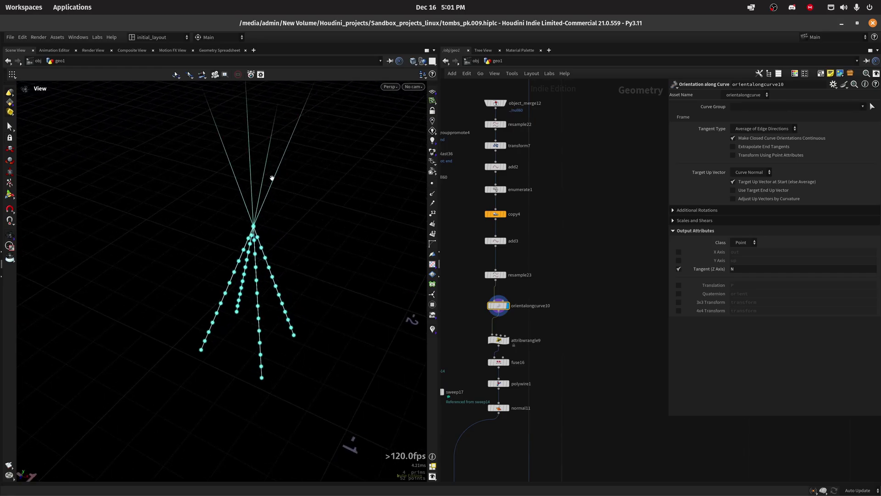
scroll(511, 325, up, 3)
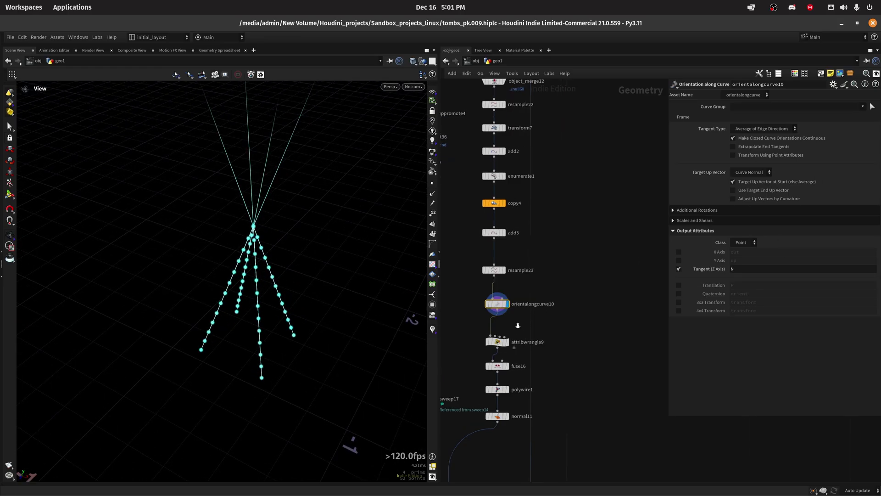
Display attribwrangle9's output and inspect its bulge settings from the front and above.
click(505, 351)
click(490, 351)
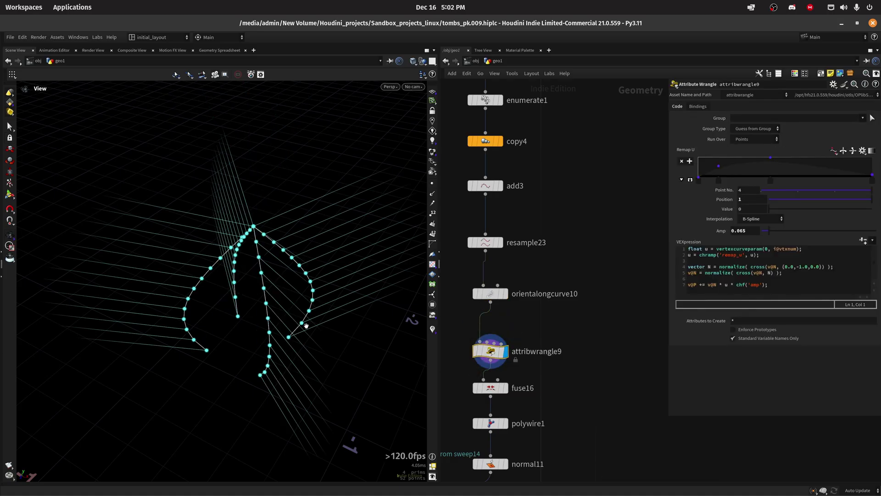
drag(321, 276, 318, 296)
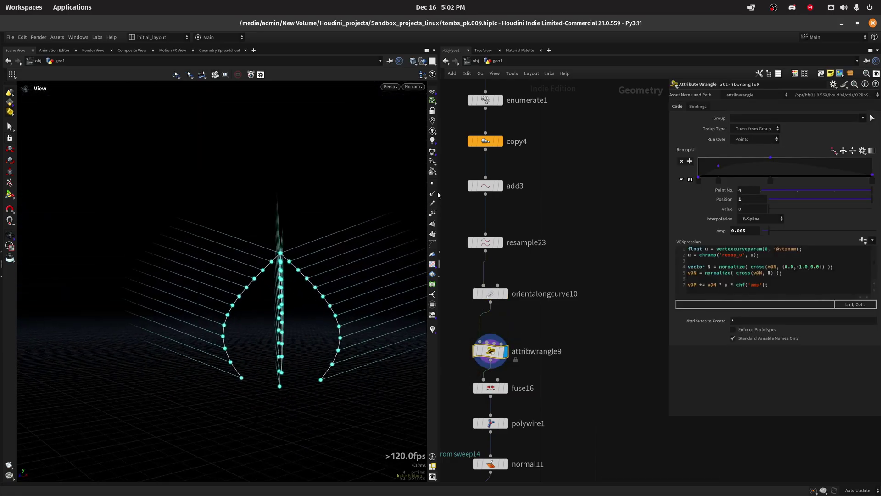
drag(438, 195, 331, 316)
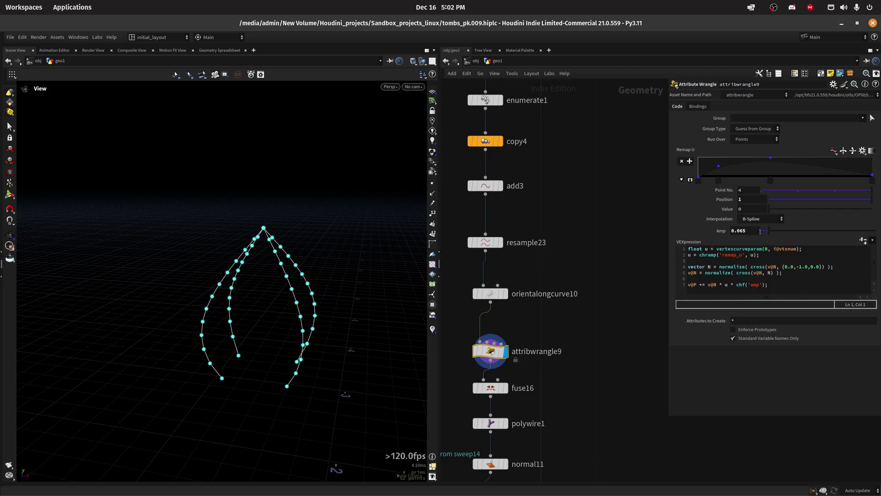
Try extra Remap U ramp points, then undo back to the three-point peak profile.
drag(719, 169, 741, 178)
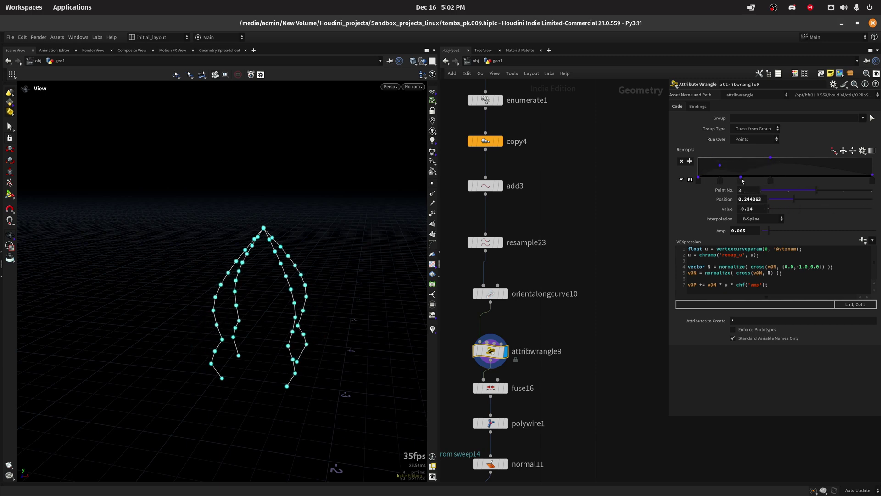
drag(806, 170, 805, 172)
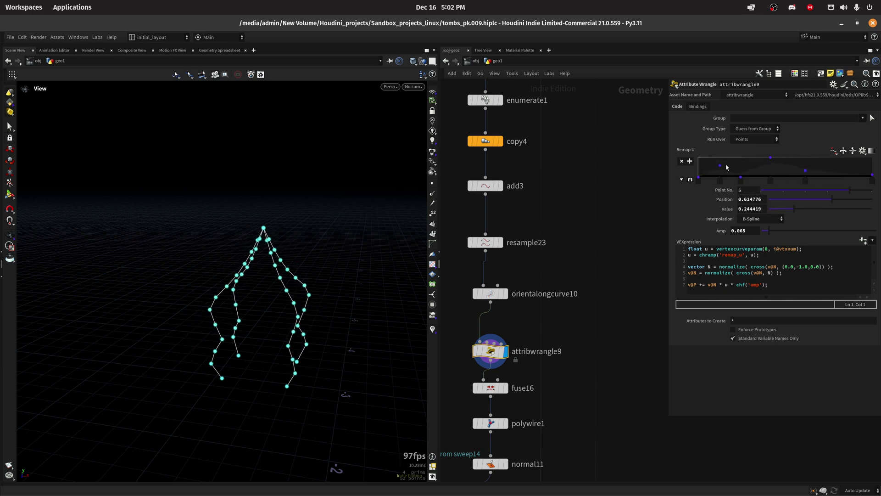
key(ctrl+z)
key(ctrl+z)
key(ctrl+z)
key(ctrl+z)
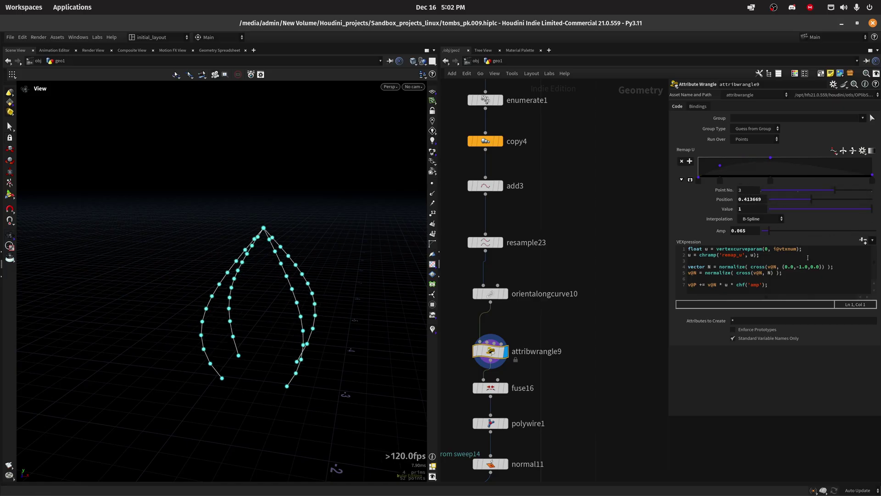
click(780, 286)
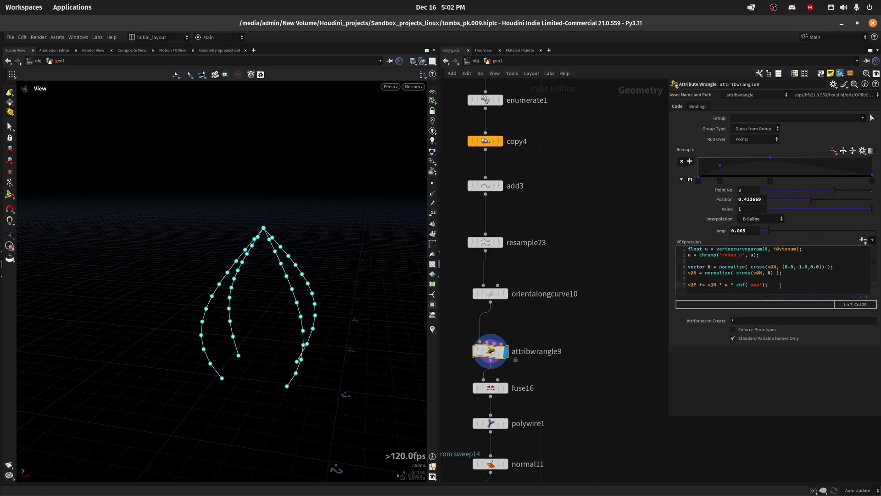
key(Return)
key(Return)
text(v@)
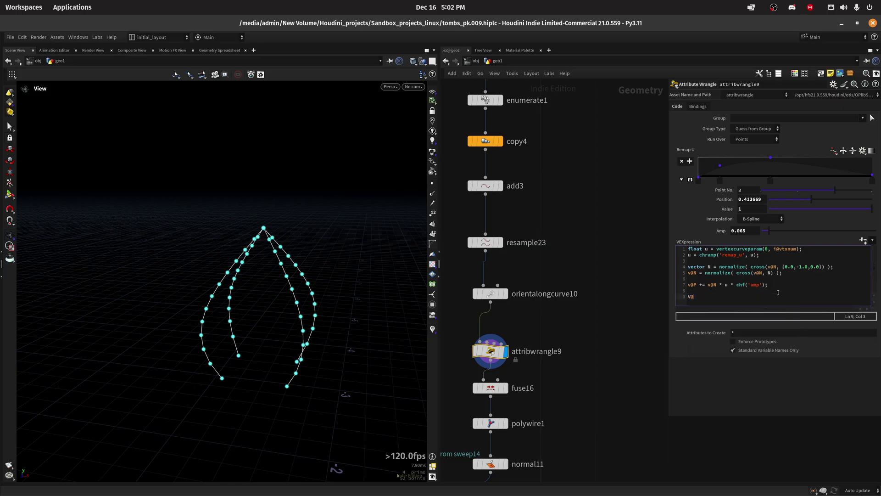
key(BackSpace)
text(v@_N = N;)
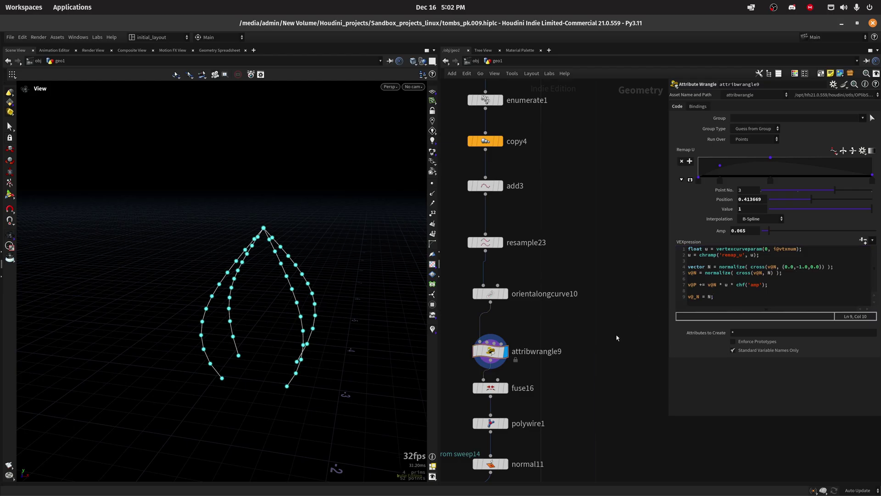
click(477, 349)
click(312, 315)
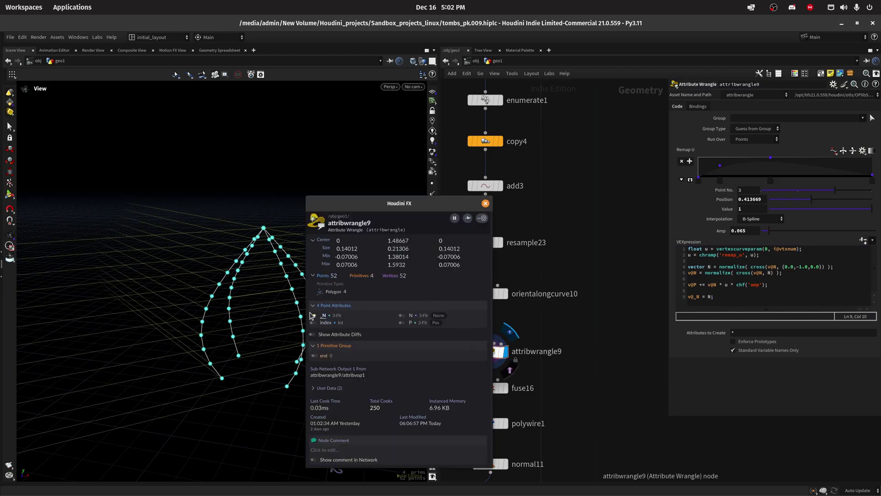
click(323, 315)
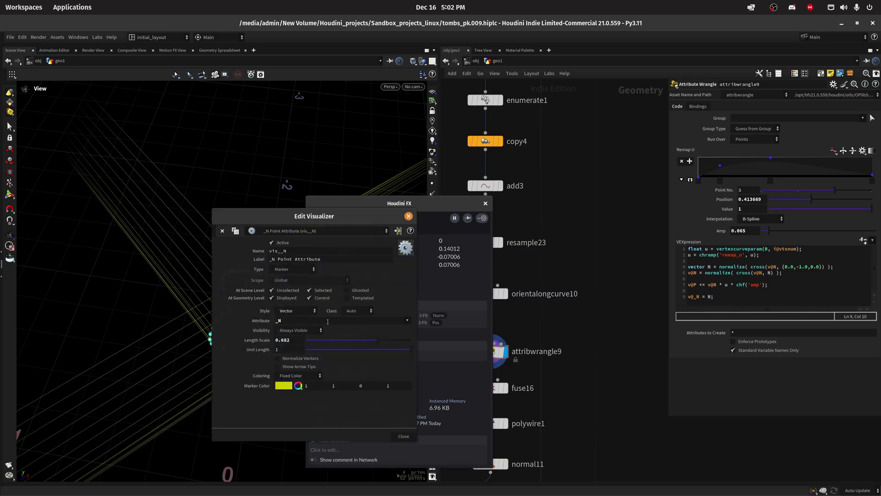
click(409, 213)
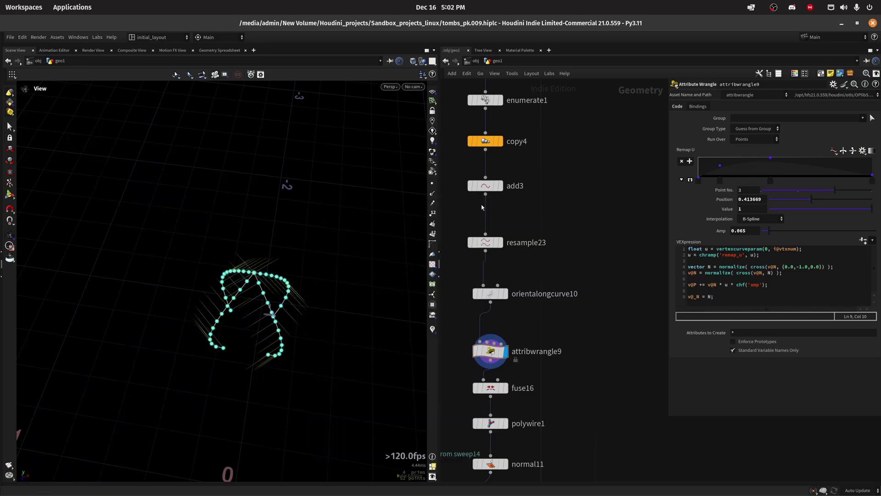
drag(294, 257, 239, 426)
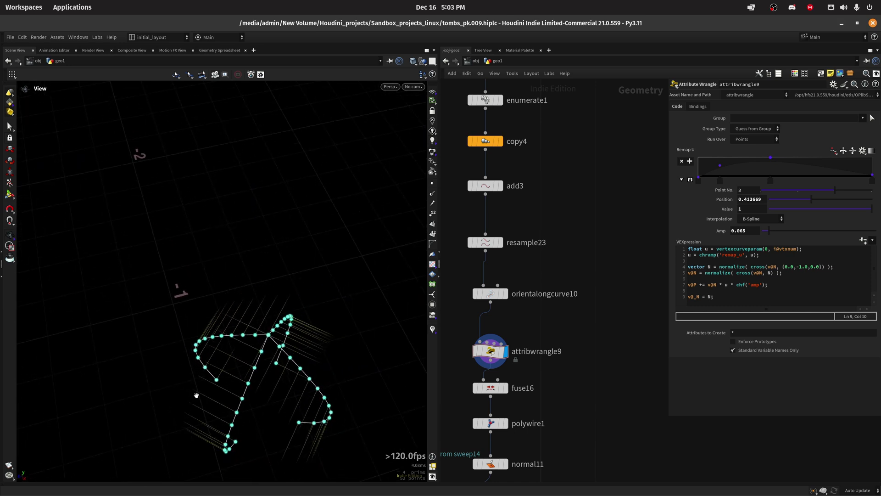
drag(290, 385, 308, 354)
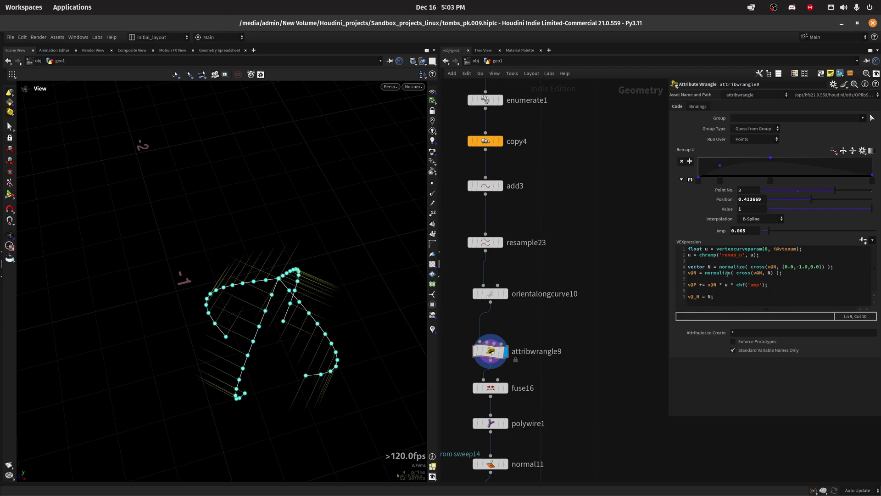
triple_click(699, 297)
key(BackSpace)
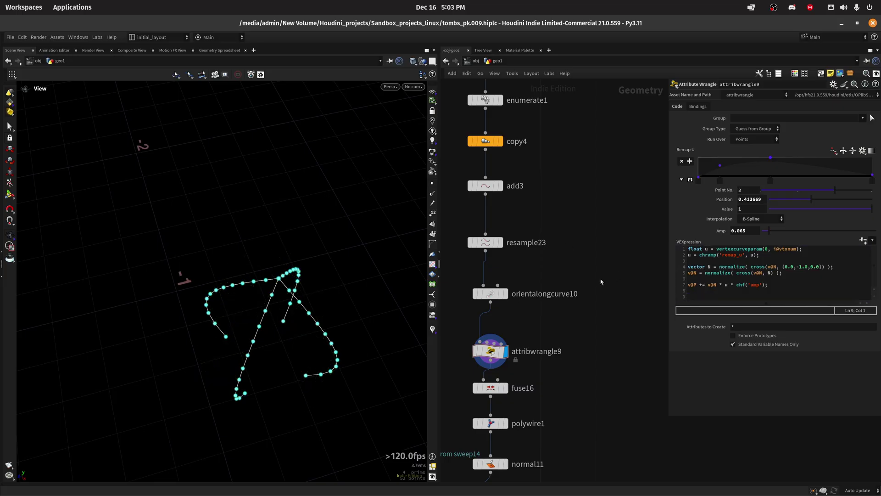
mouse_move(257, 294)
mouse_down()
mouse_move(289, 256)
mouse_move(249, 370)
mouse_move(388, 314)
mouse_move(253, 299)
mouse_up()
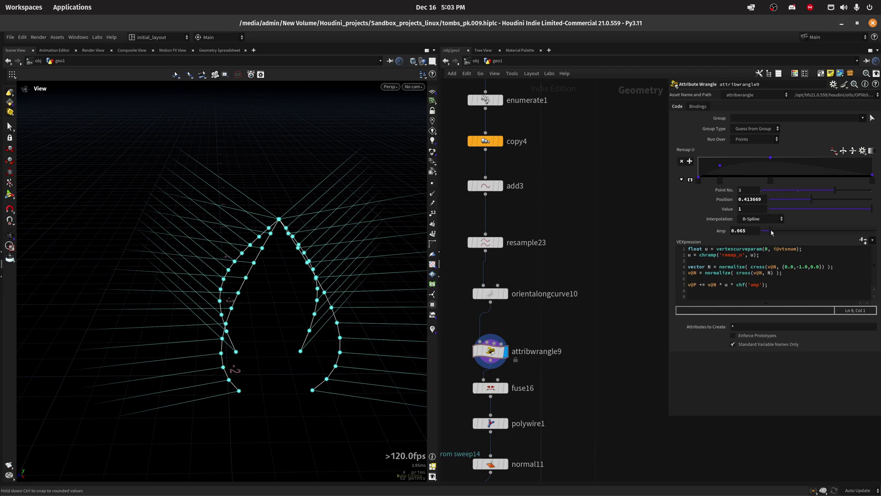
drag(768, 230, 780, 230)
click(743, 172)
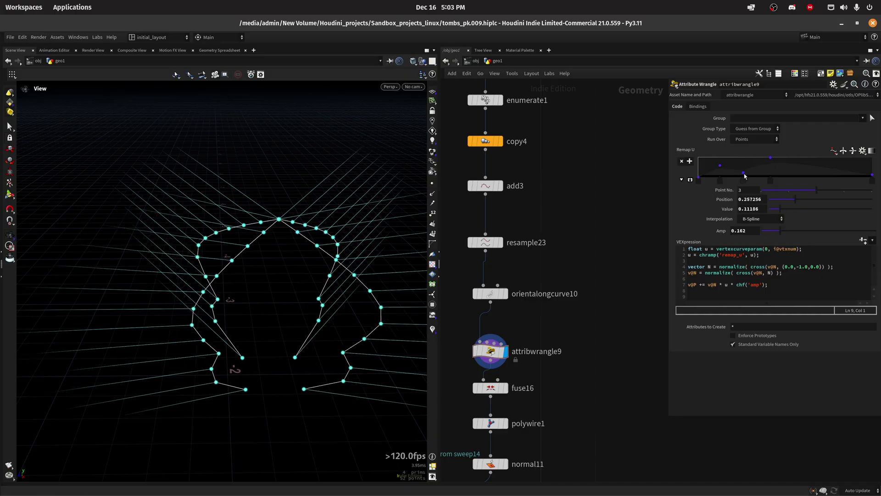
click(802, 172)
click(771, 158)
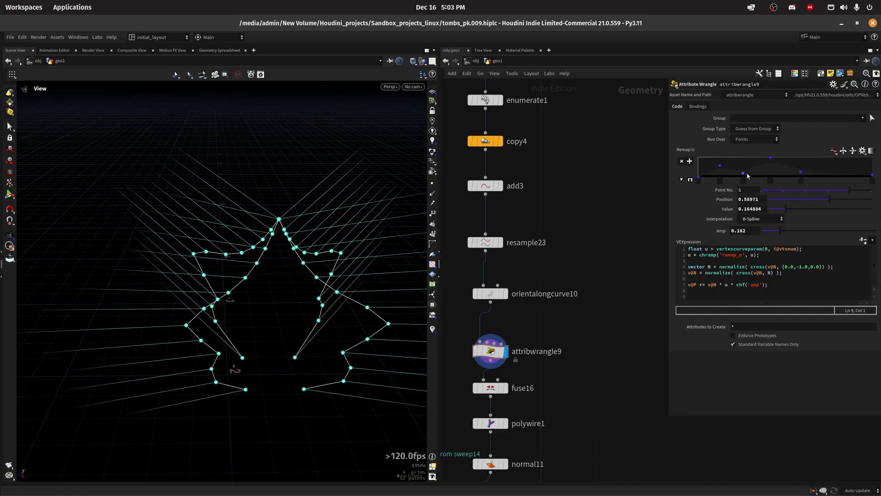
alt+drag(400, 294, 367, 314)
key(ctrl+z)
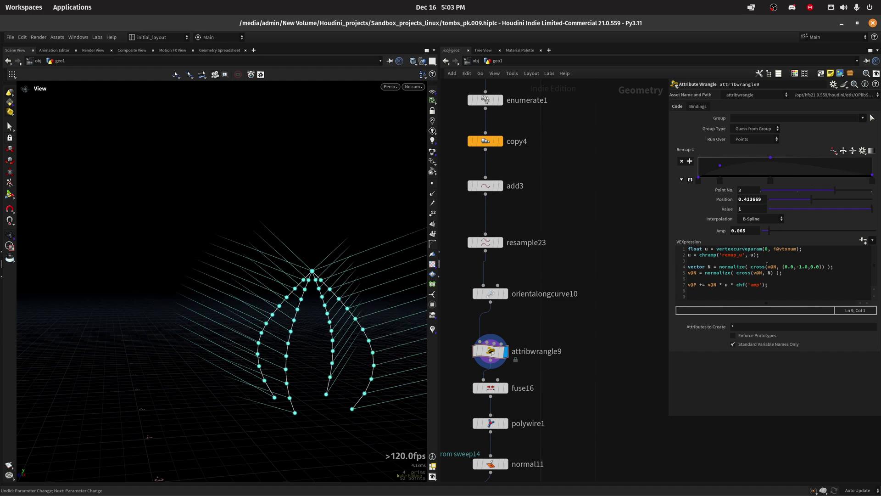
Show the attribwrangle9 node info and scroll the network toward null58.
middle_click(466, 362)
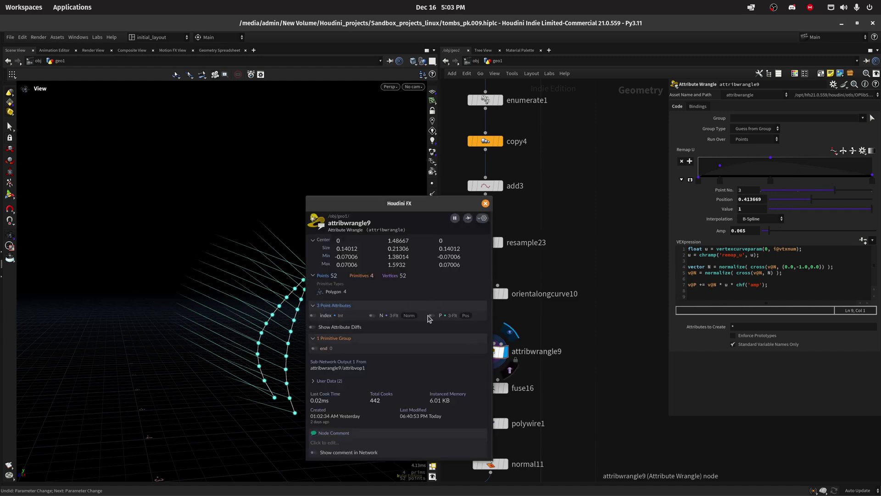
scroll(279, 351, down, 5)
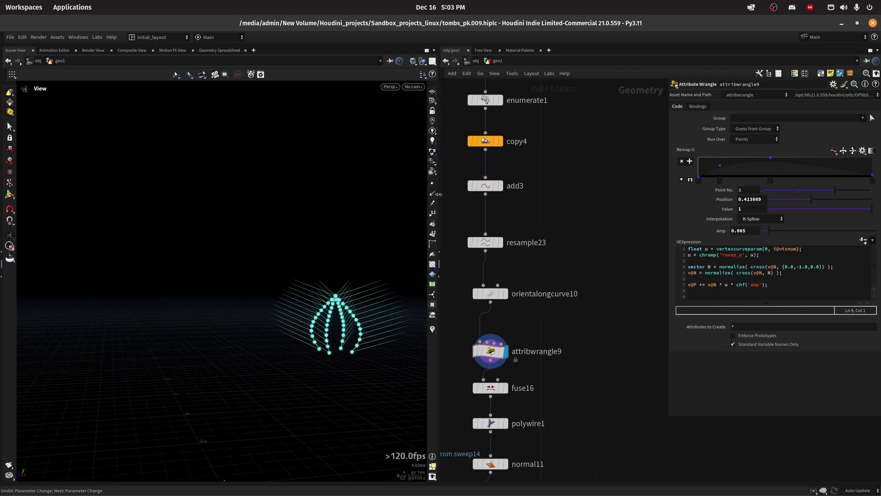
scroll(558, 245, down, 5)
scroll(605, 340, up, 3)
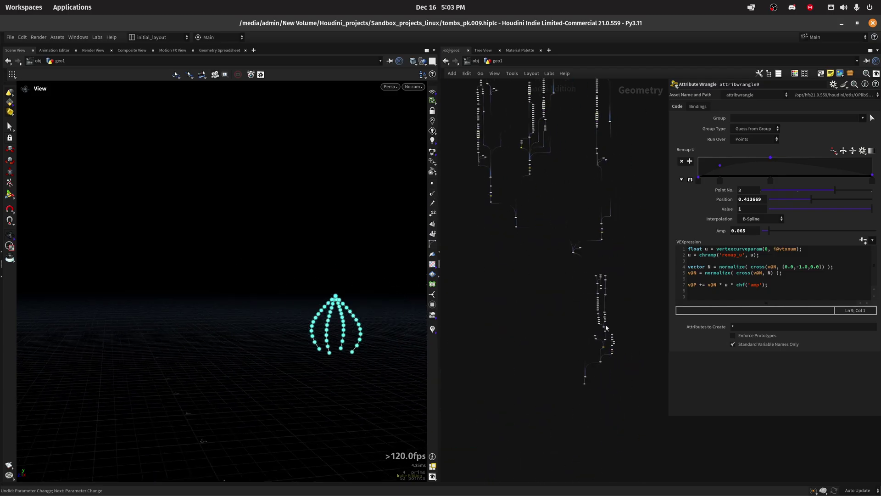
Display and frame the final tomb from null58, checking its node info.
click(562, 327)
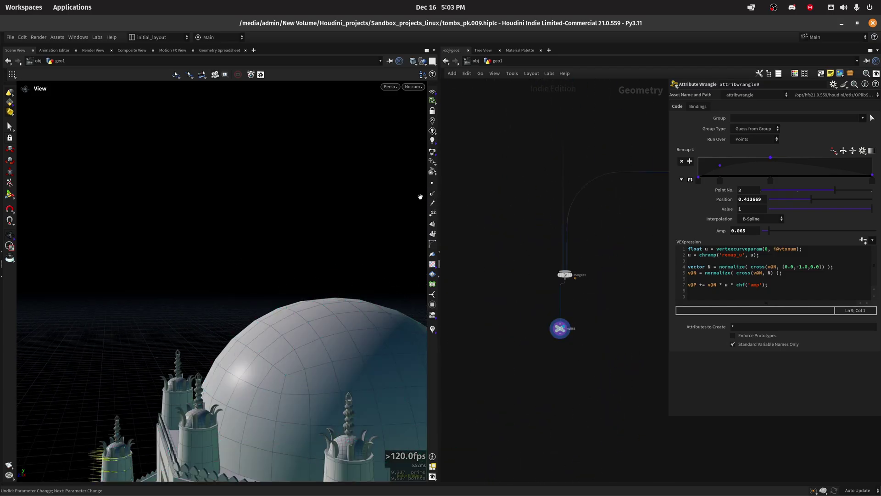
key(f)
middle_click(560, 328)
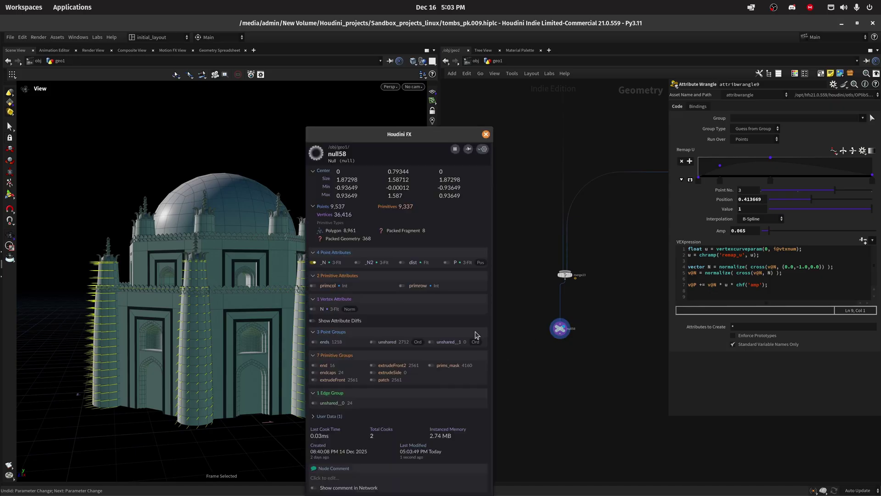
click(485, 134)
Orbit and zoom around the finished tomb to view the finials on every tower.
scroll(293, 312, down, 4)
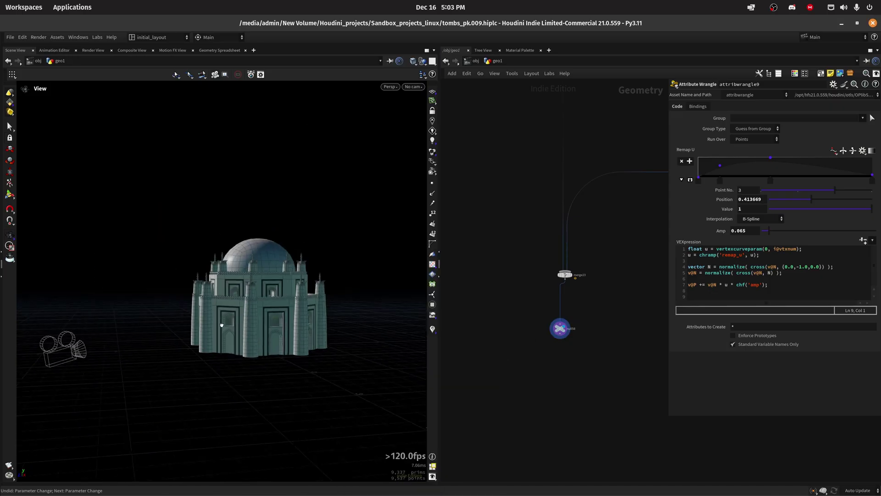
mouse_move(294, 312)
alt+mouse_down()
mouse_move(247, 319)
mouse_move(290, 323)
alt+mouse_up()
scroll(290, 323, up, 5)
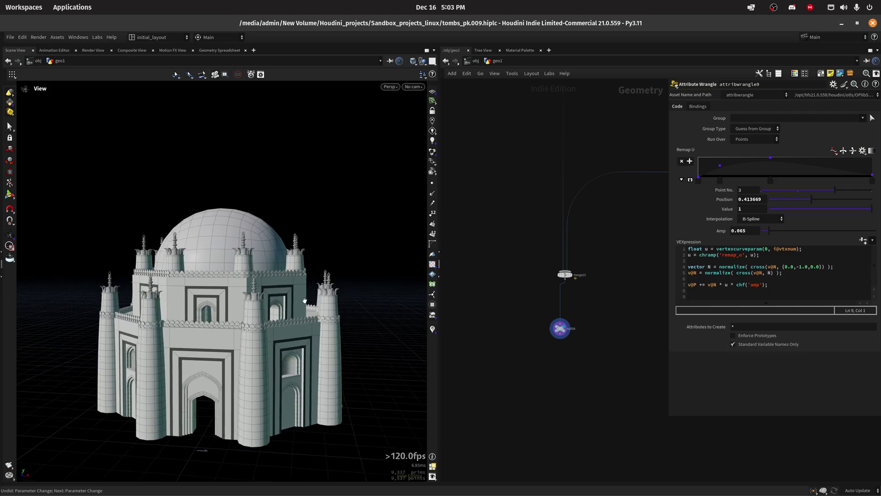
scroll(290, 323, down, 3)
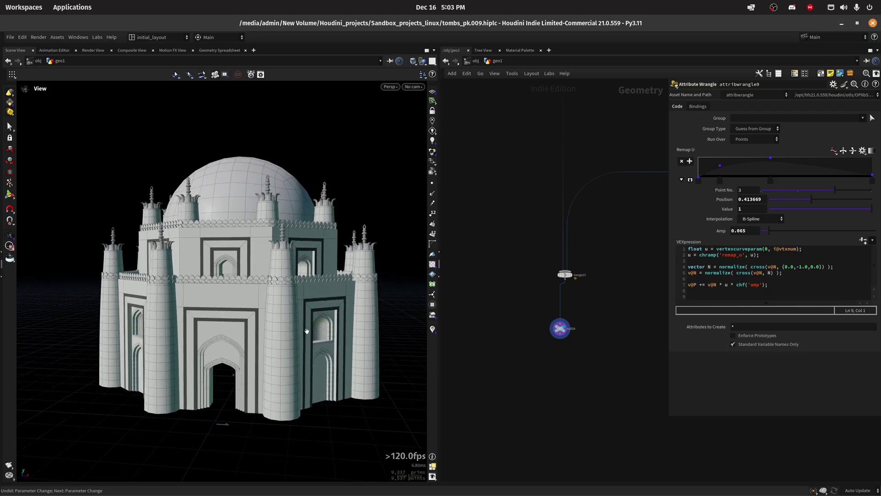
scroll(307, 331, up, 3)
scroll(309, 326, down, 3)
scroll(310, 319, up, 5)
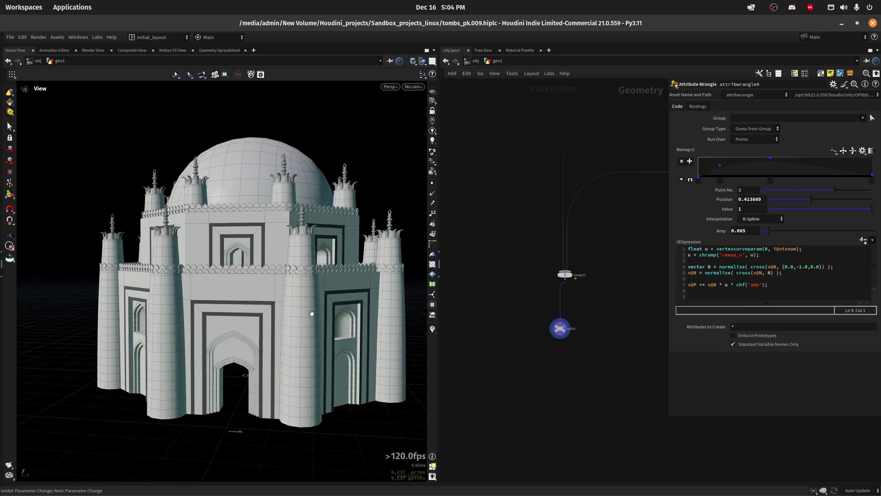
scroll(312, 313, up, 2)
scroll(308, 312, down, 3)
scroll(300, 304, up, 4)
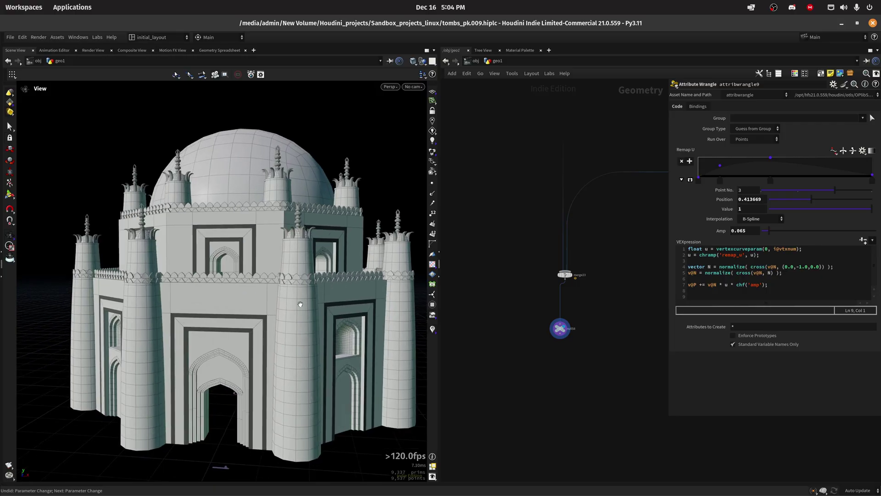
scroll(300, 304, down, 3)
scroll(302, 307, up, 3)
scroll(303, 309, down, 3)
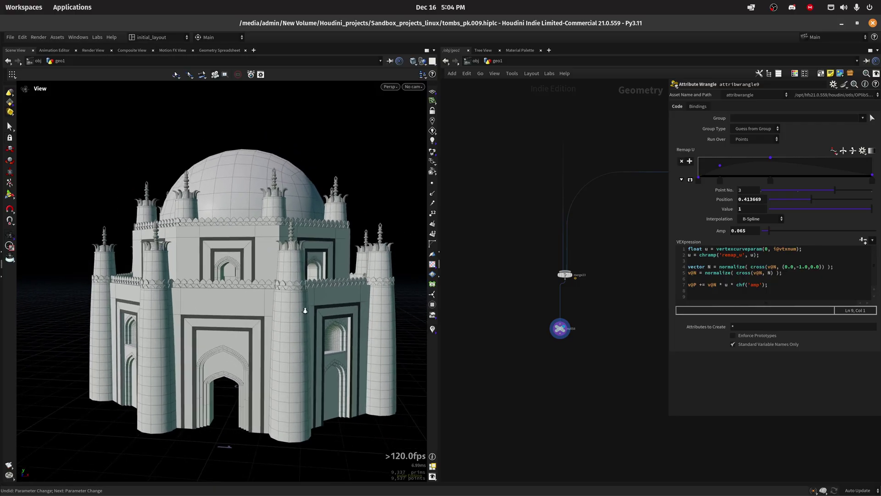
scroll(306, 309, down, 3)
scroll(315, 308, up, 2)
scroll(321, 307, down, 3)
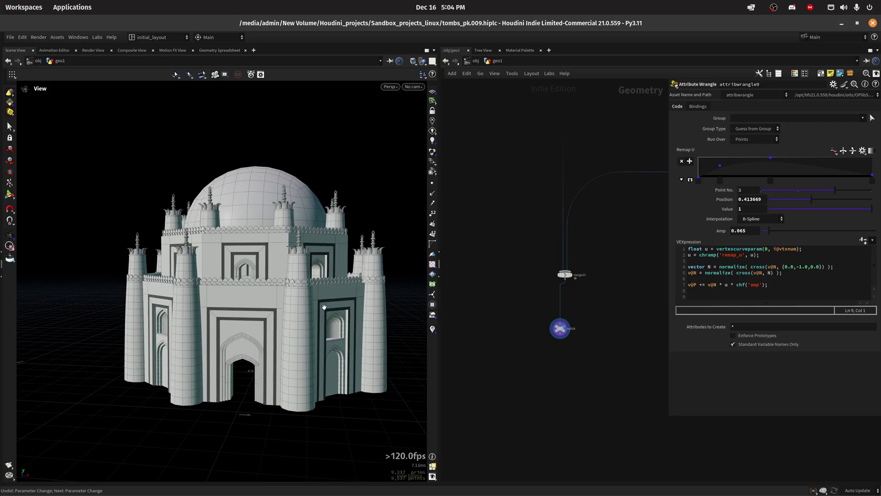